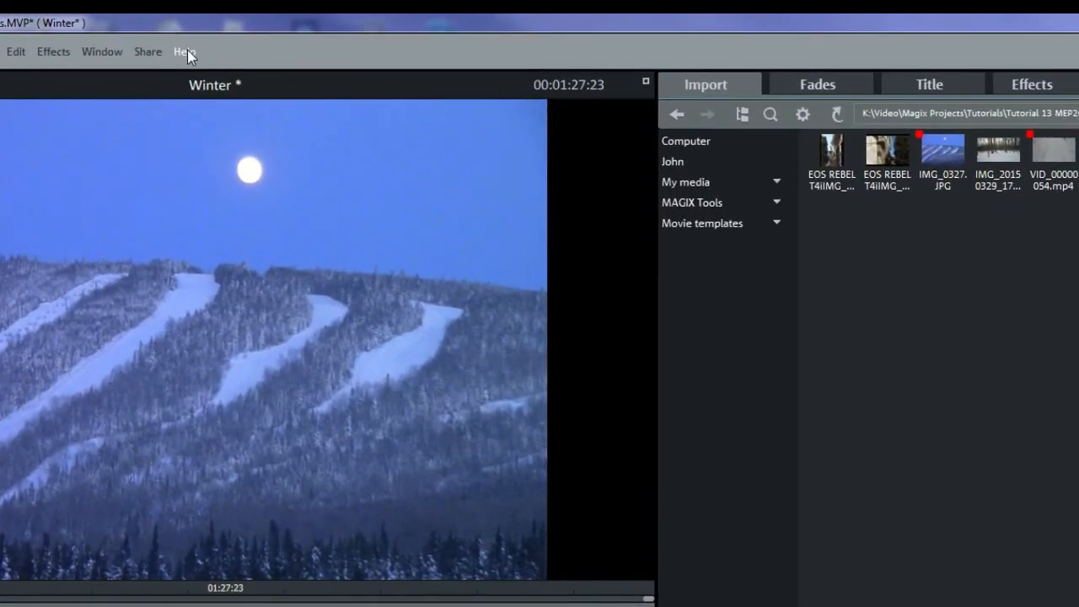
Step: Open the extra content download for the program and mark the Demo project and Menu templates 1 components for installation
{"action": "left_click", "coordinate": [187, 51]}
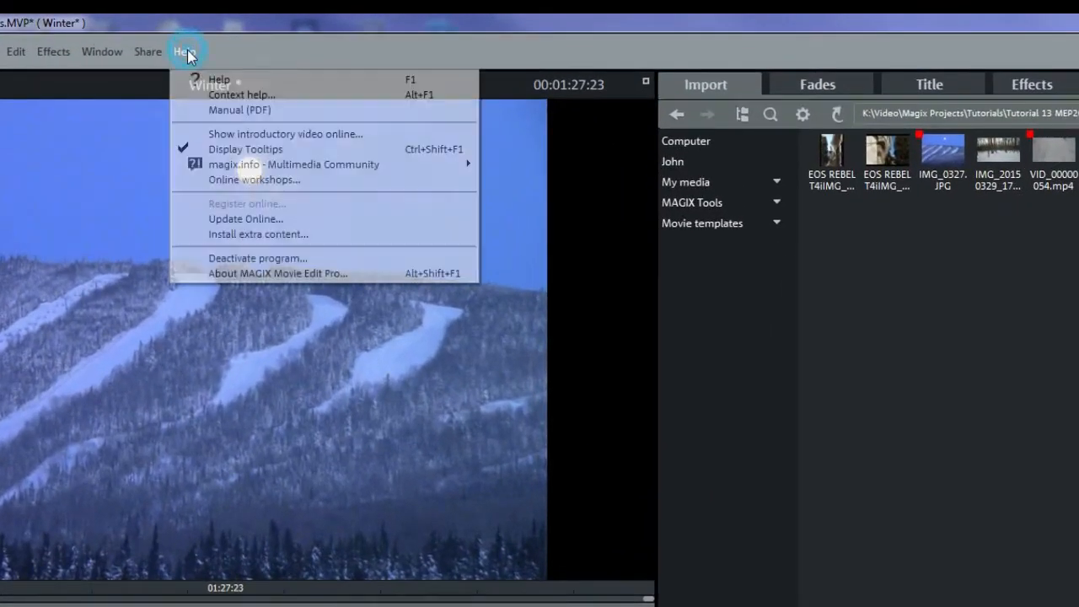
{"action": "left_click", "coordinate": [215, 235]}
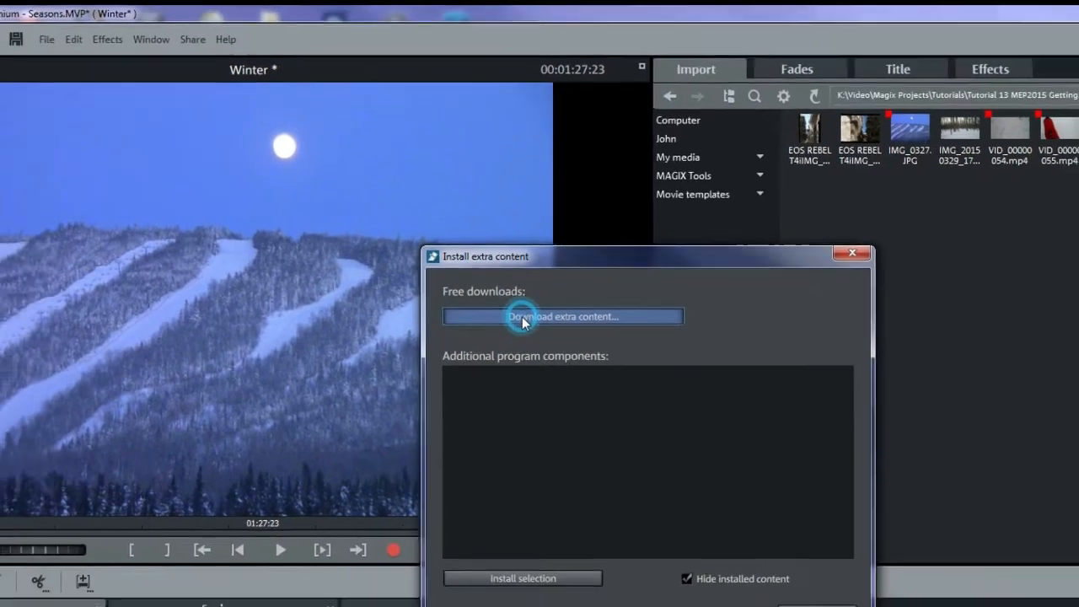
{"action": "left_click", "coordinate": [527, 290]}
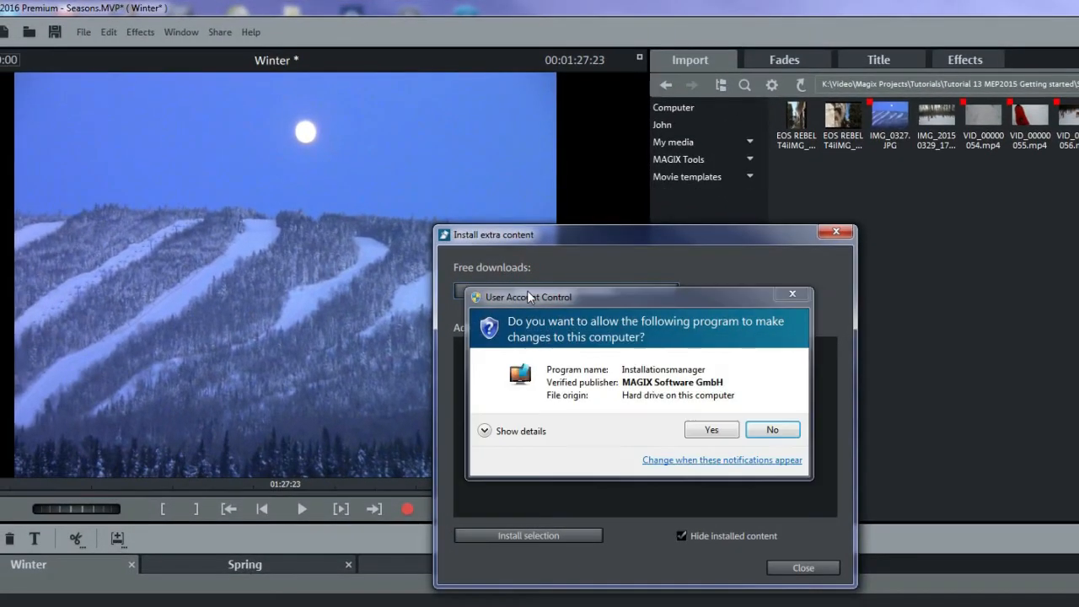
{"action": "left_click", "coordinate": [703, 428]}
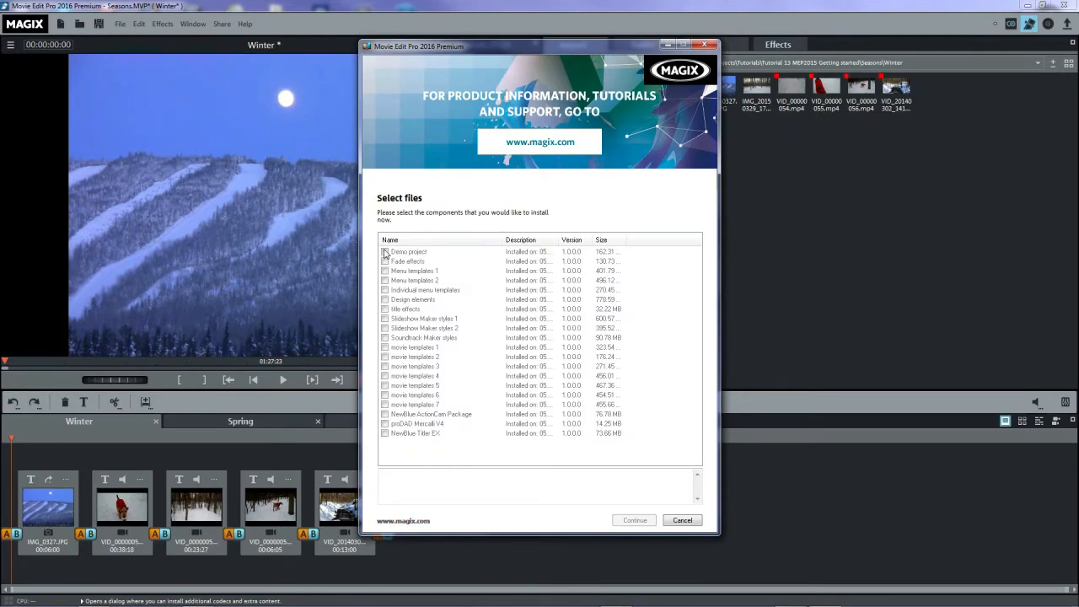
{"action": "left_click", "coordinate": [385, 252]}
{"action": "left_click", "coordinate": [385, 272]}
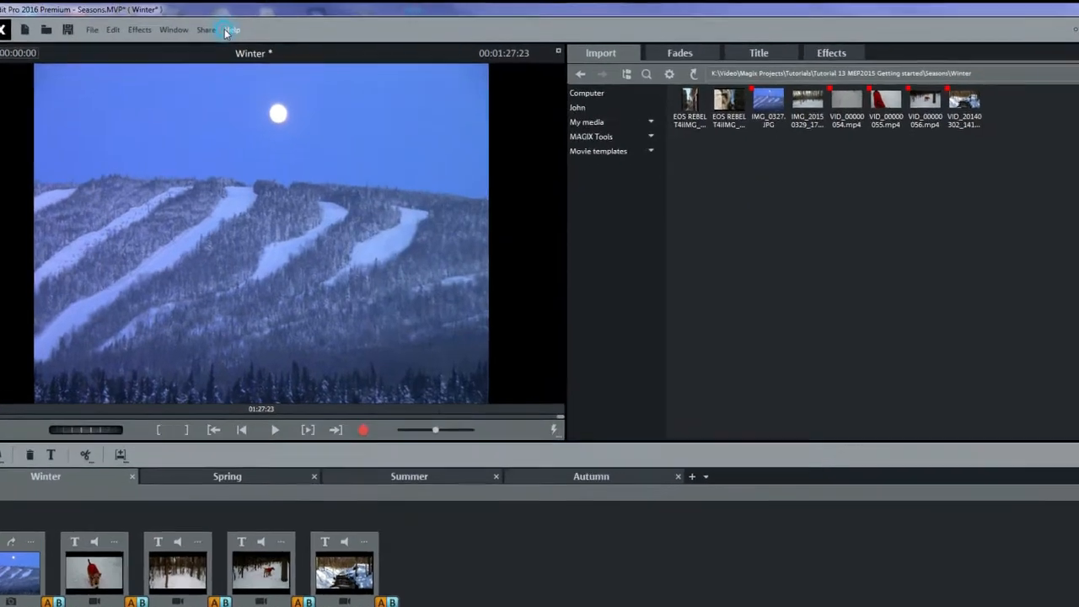
{"action": "left_click", "coordinate": [244, 23]}
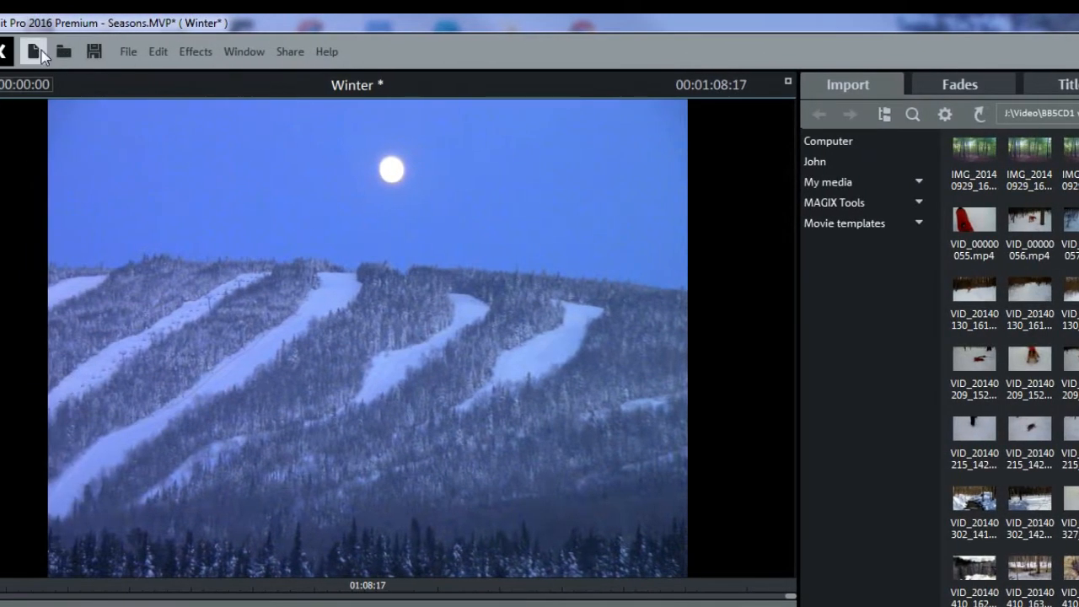
Step: Review the Playback, Folder and Video/Audio pages of the program settings and accept them
{"action": "left_click", "coordinate": [126, 51]}
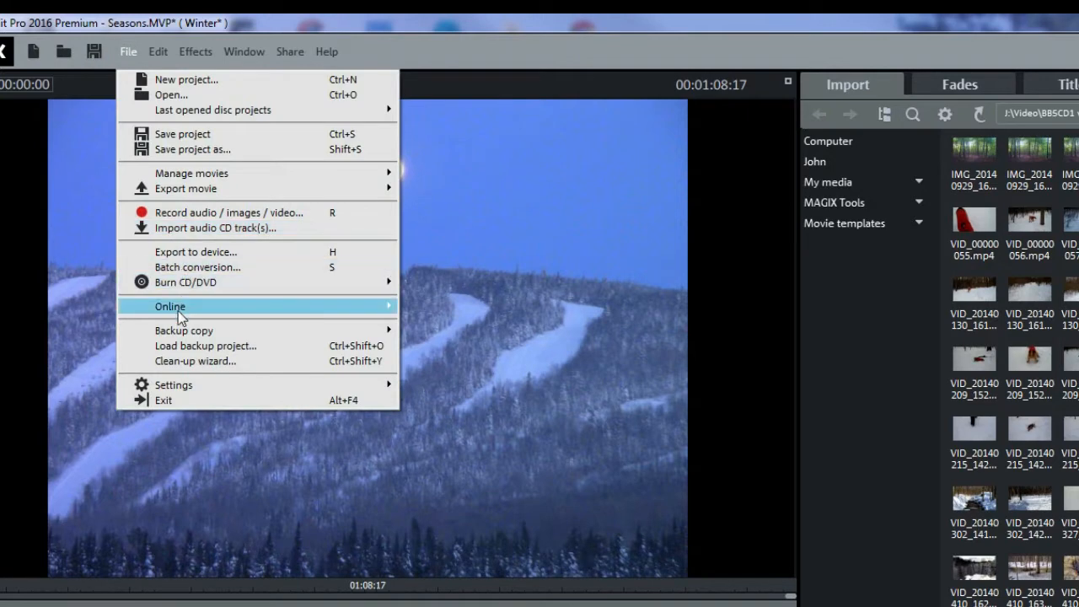
{"action": "mouse_move", "coordinate": [168, 388]}
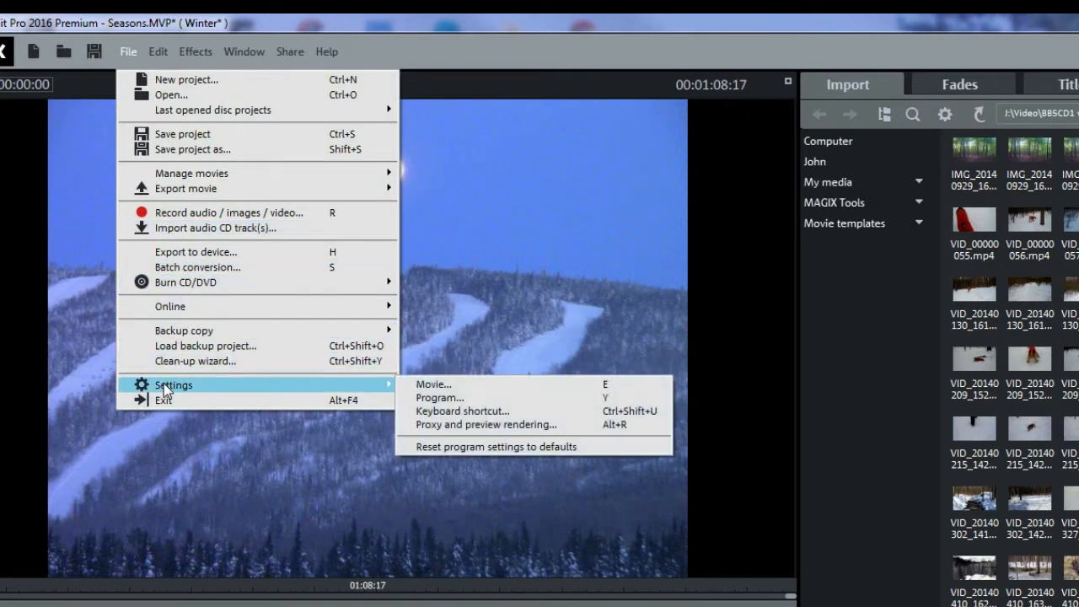
{"action": "left_click", "coordinate": [434, 397]}
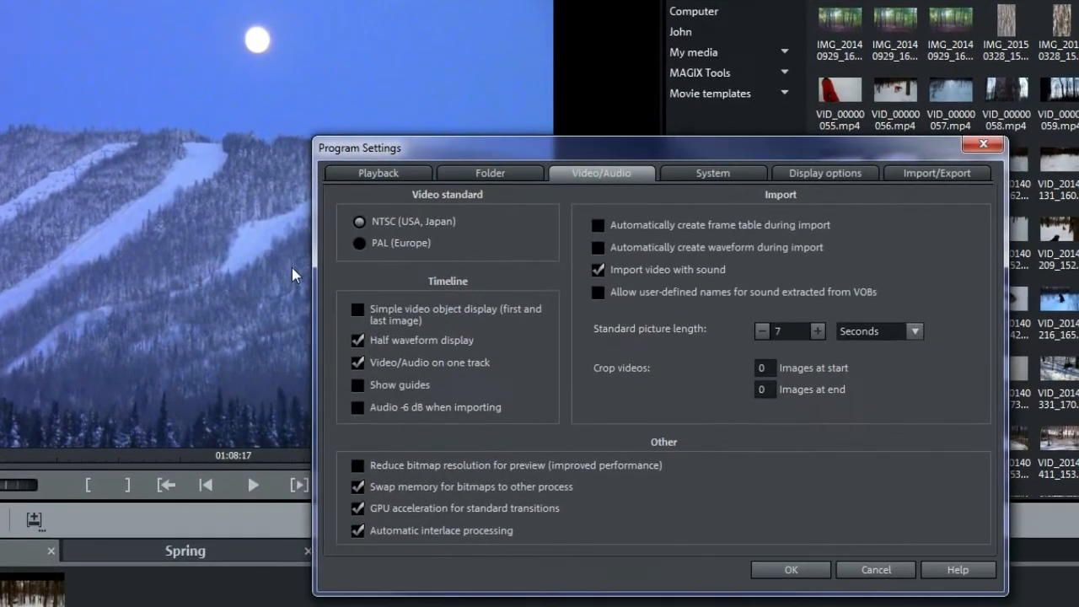
{"action": "left_click", "coordinate": [365, 177]}
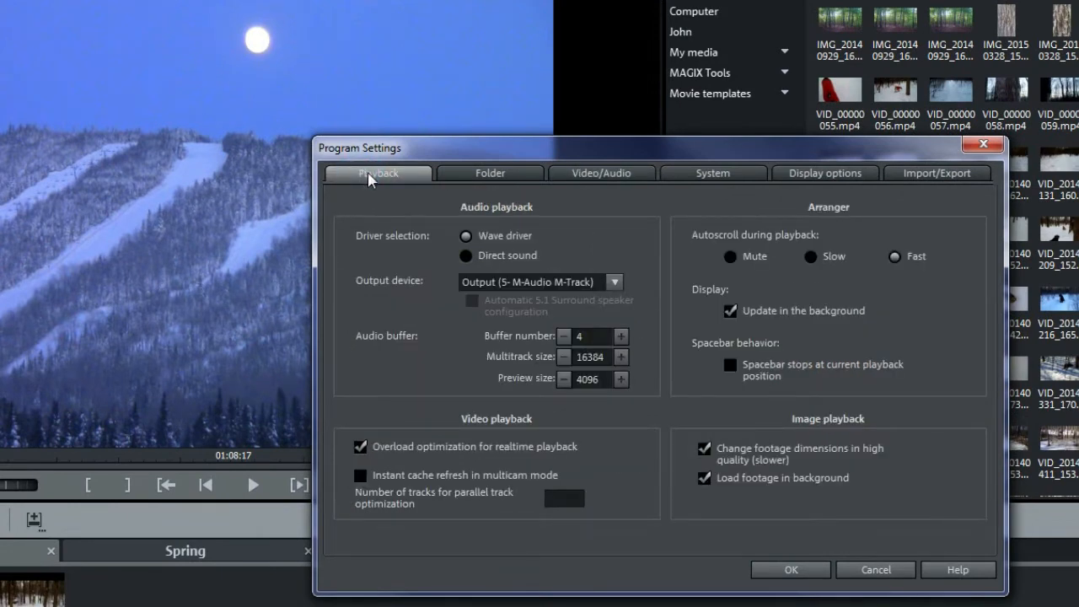
{"action": "left_click", "coordinate": [522, 177]}
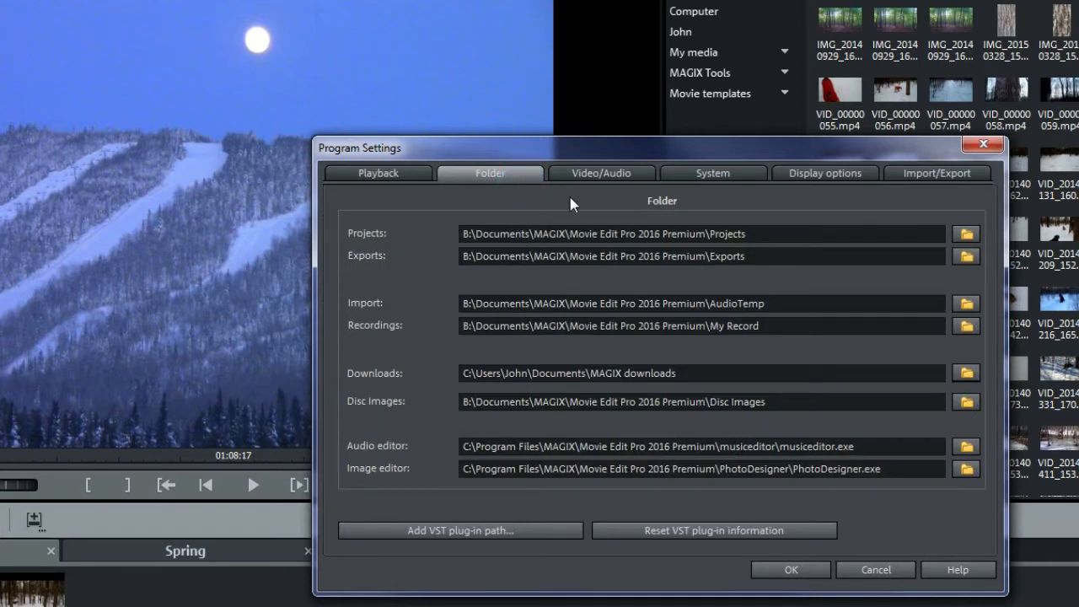
{"action": "left_click", "coordinate": [592, 175]}
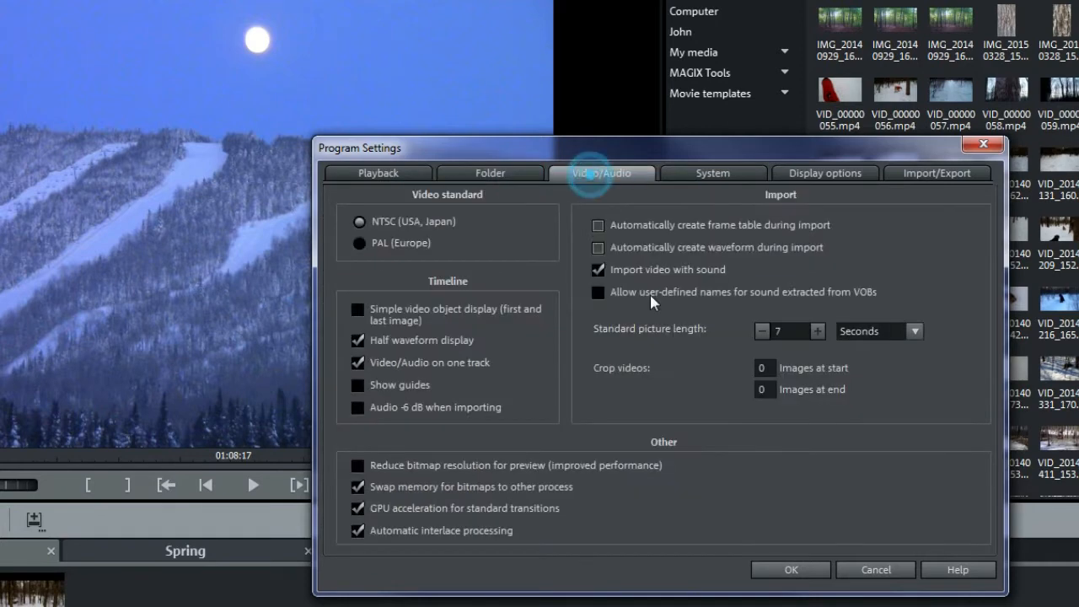
{"action": "left_click", "coordinate": [786, 574]}
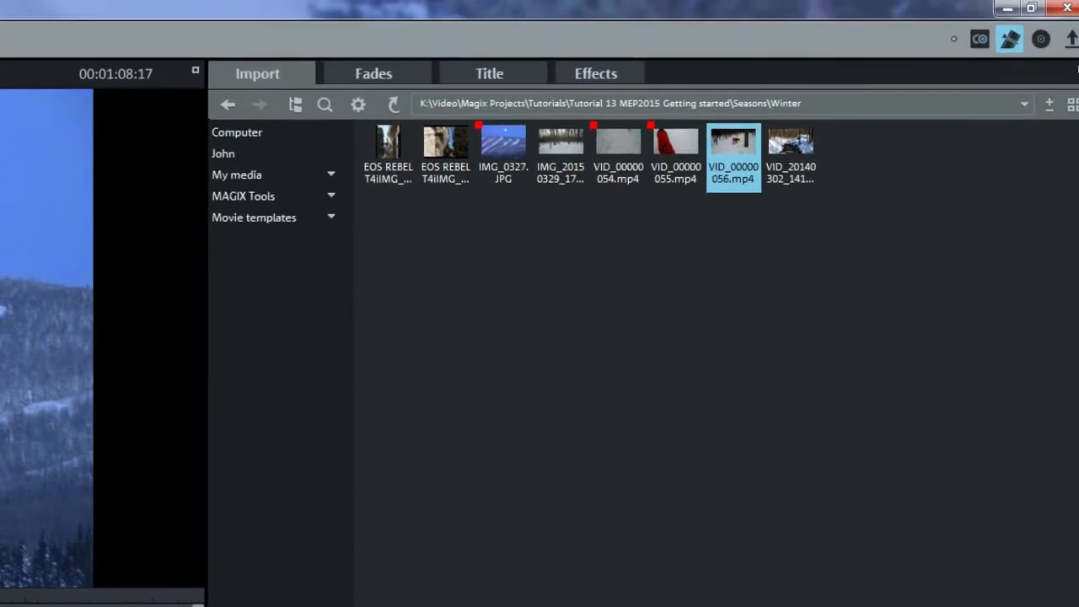
Step: Load VID_00000056.mp4 into the preview monitor and mark in and out points during playback for a range of about 7:13
{"action": "mouse_move", "coordinate": [752, 146]}
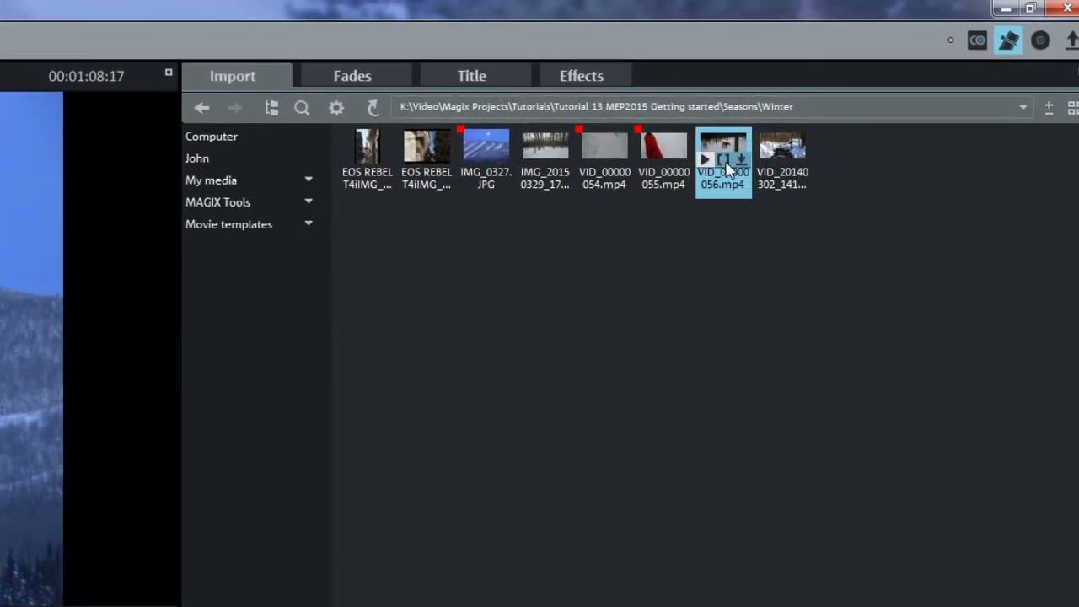
{"action": "left_click", "coordinate": [725, 162]}
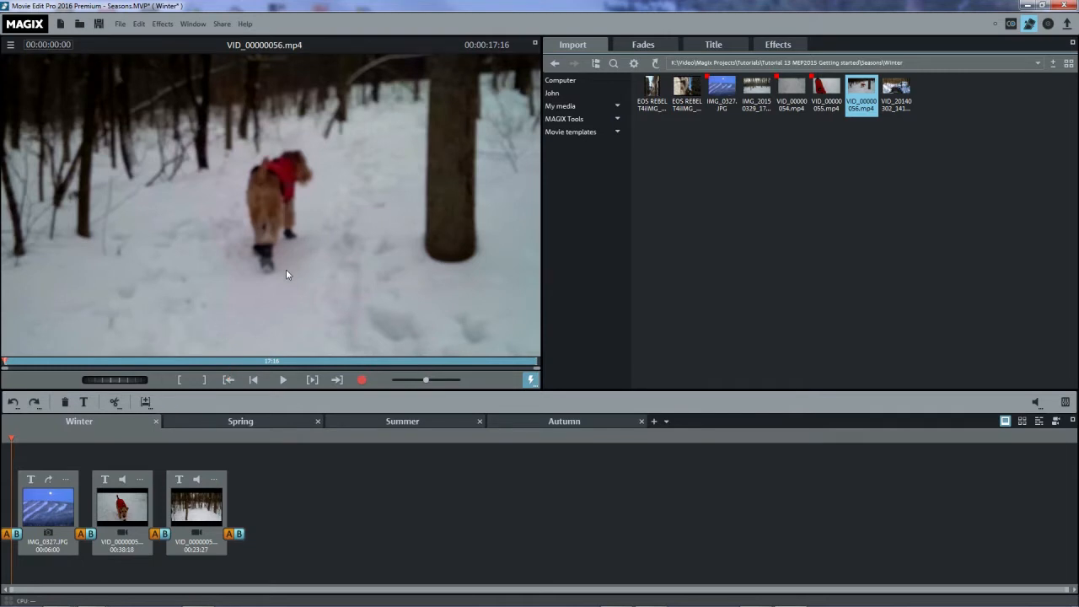
{"action": "left_click", "coordinate": [283, 381]}
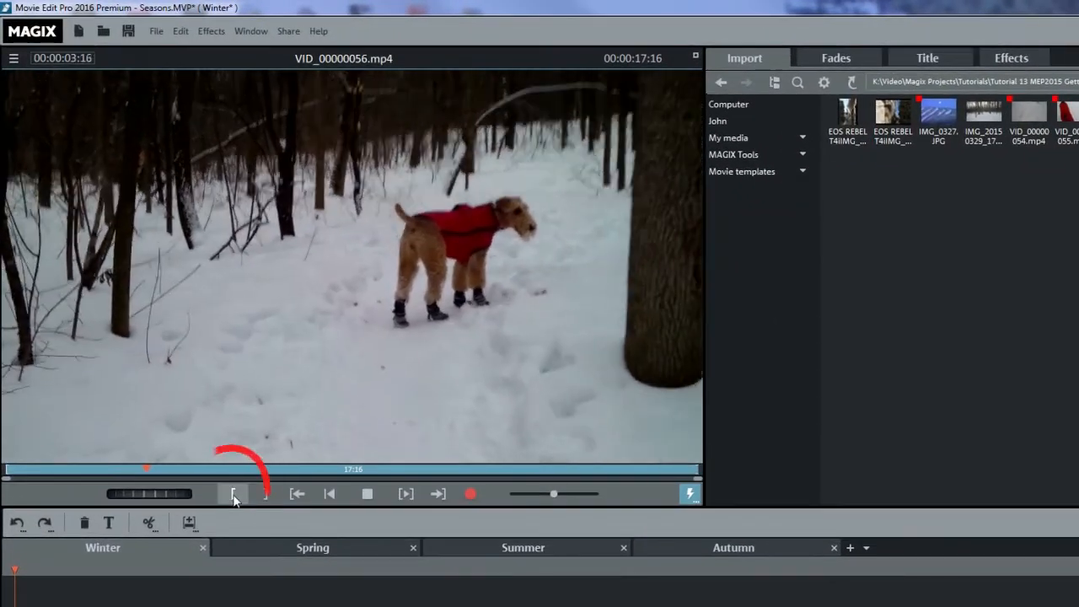
{"action": "left_click", "coordinate": [233, 495]}
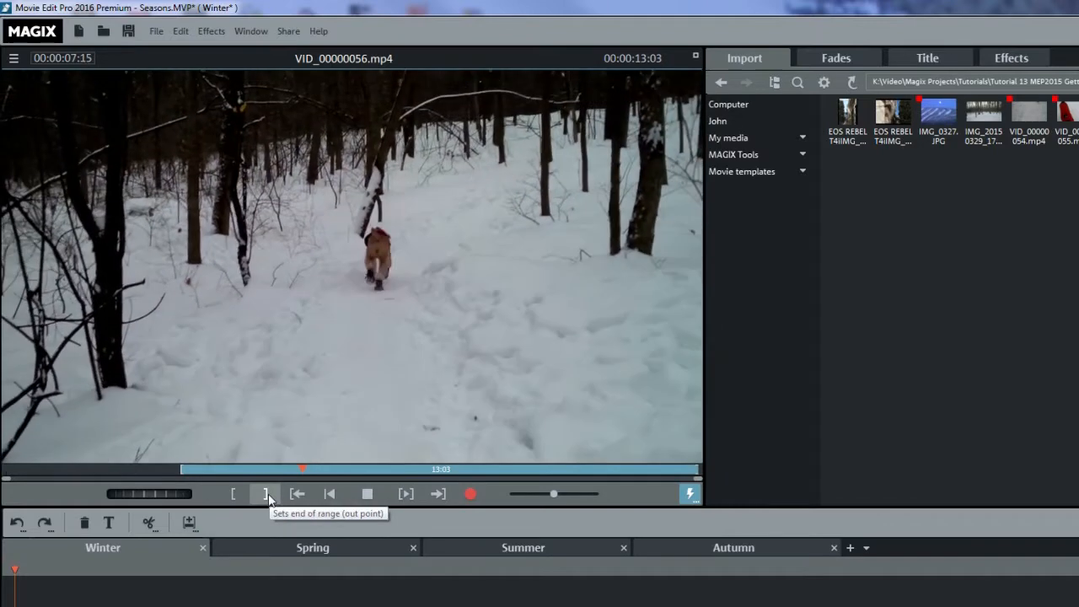
{"action": "left_click", "coordinate": [266, 495]}
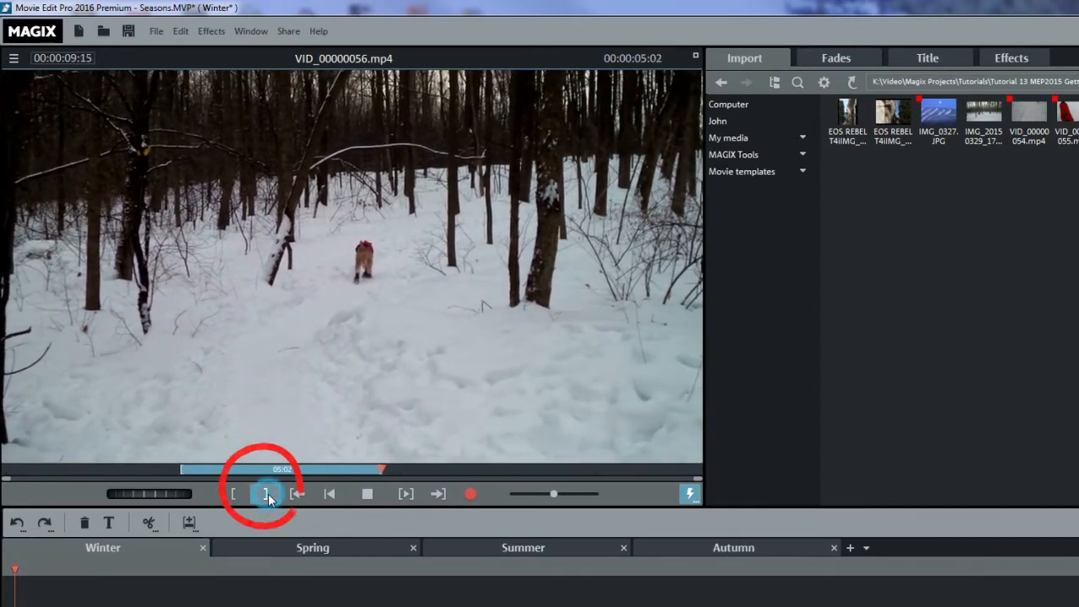
{"action": "left_click", "coordinate": [368, 495]}
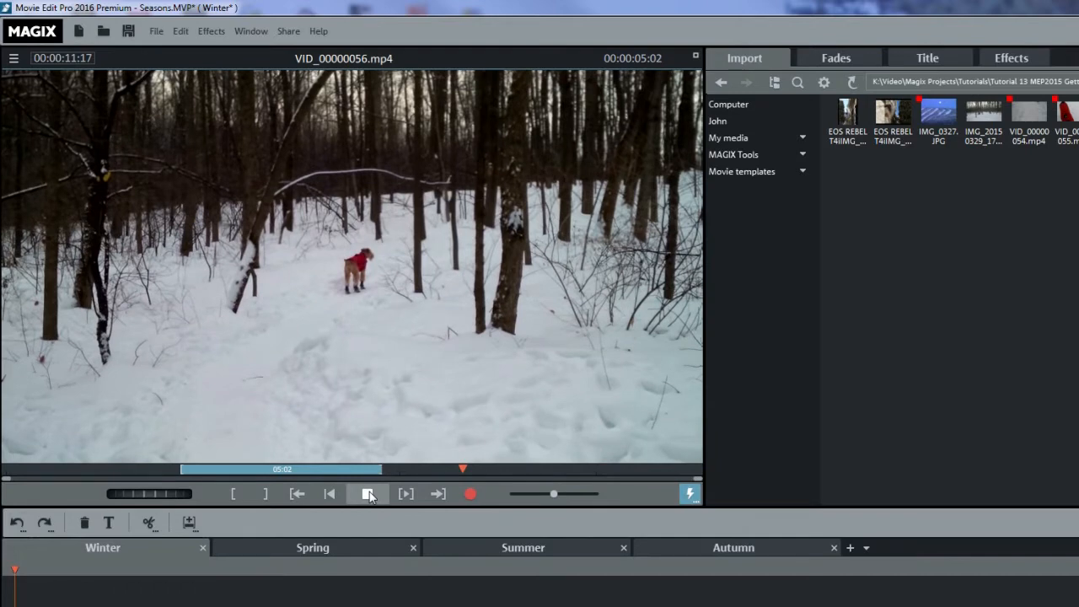
{"action": "left_click", "coordinate": [368, 495]}
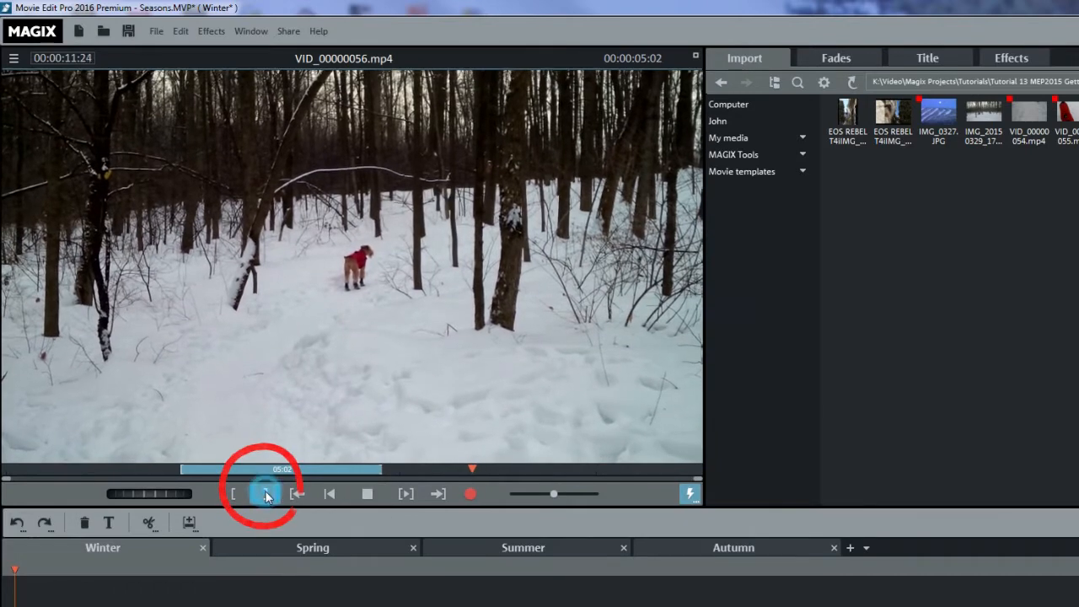
{"action": "left_click", "coordinate": [368, 495]}
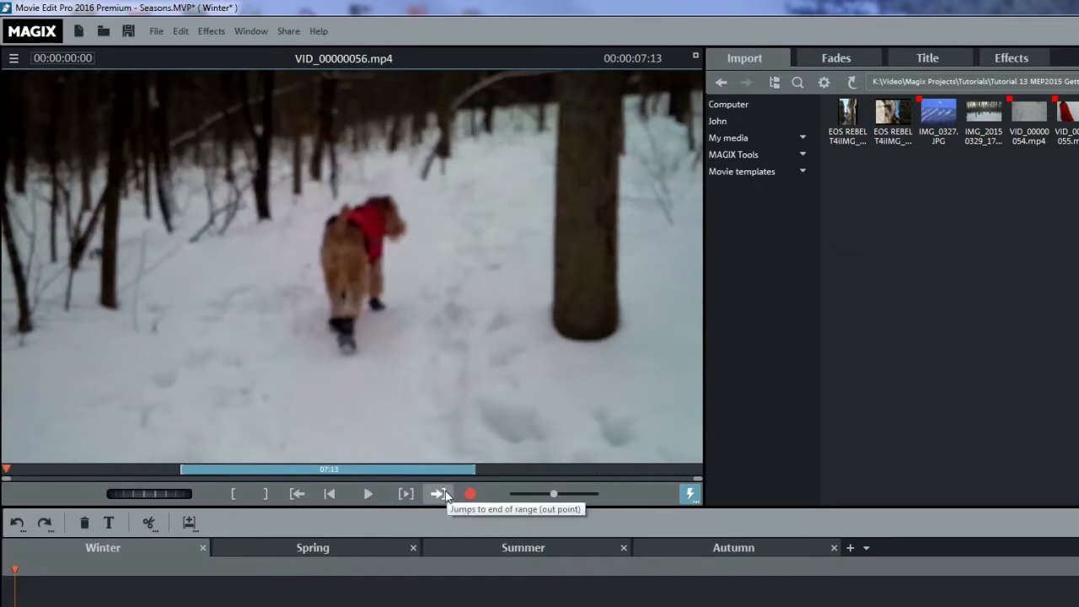
Step: Adjust the marked range in VID_00000056.mp4 to start at about 3:13 and last about 6:04
{"action": "left_click", "coordinate": [407, 496]}
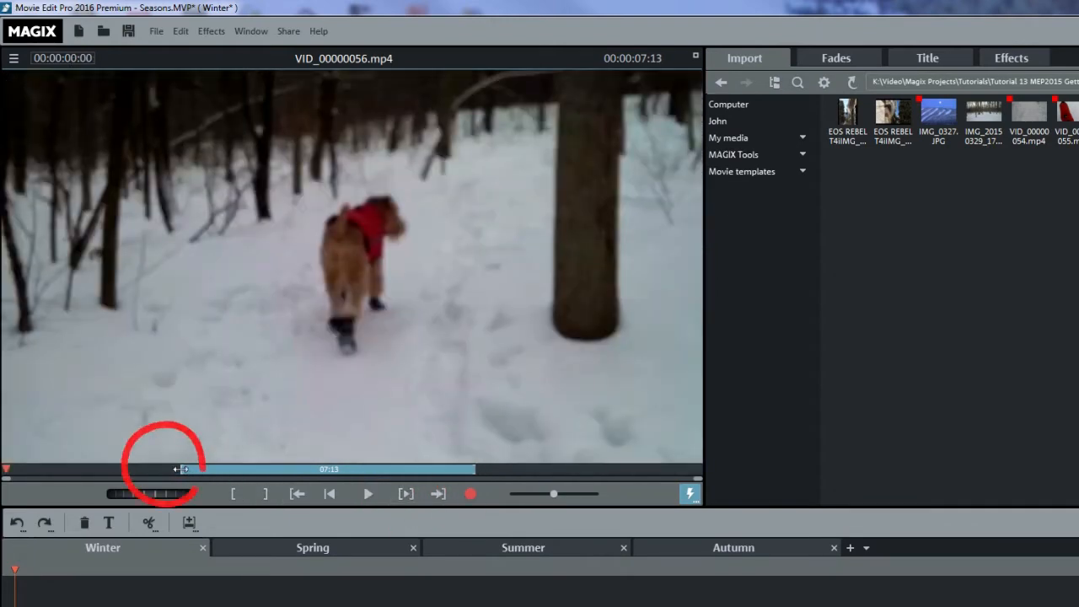
{"action": "left_click_drag", "start_coordinate": [180, 469], "coordinate": [141, 469]}
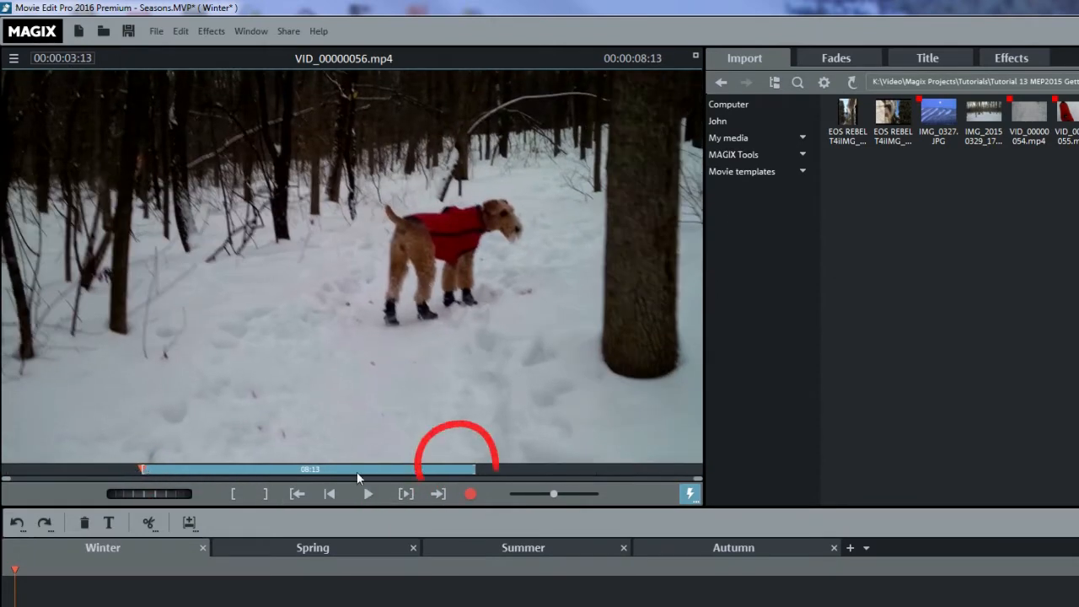
{"action": "left_click_drag", "start_coordinate": [475, 469], "coordinate": [384, 470]}
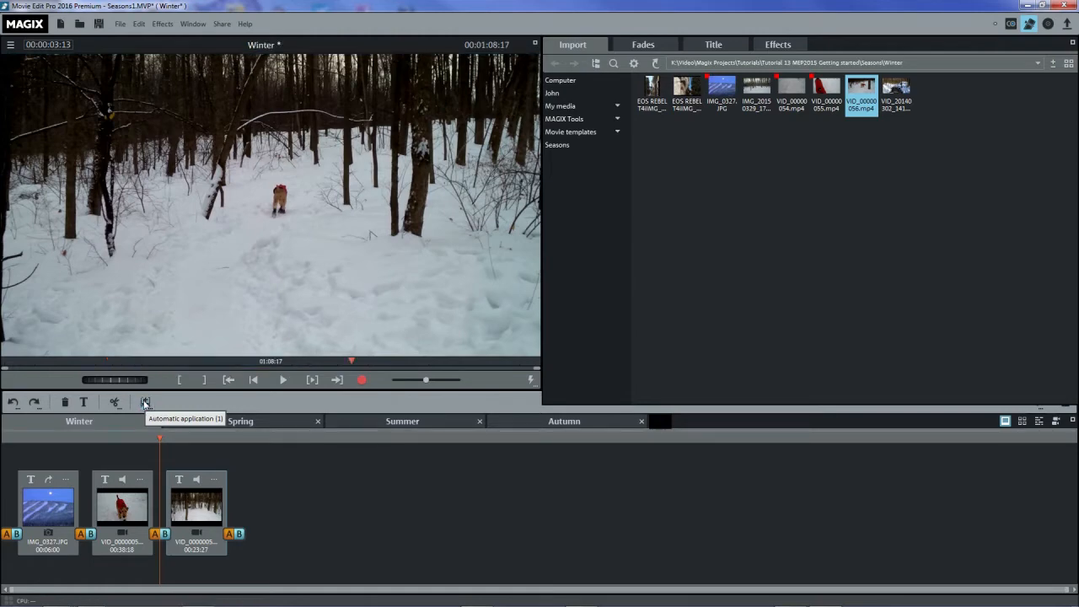
Step: Insert the marked range at the end of the Winter storyboard and check the new clip at its start and middle
{"action": "left_click", "coordinate": [145, 402]}
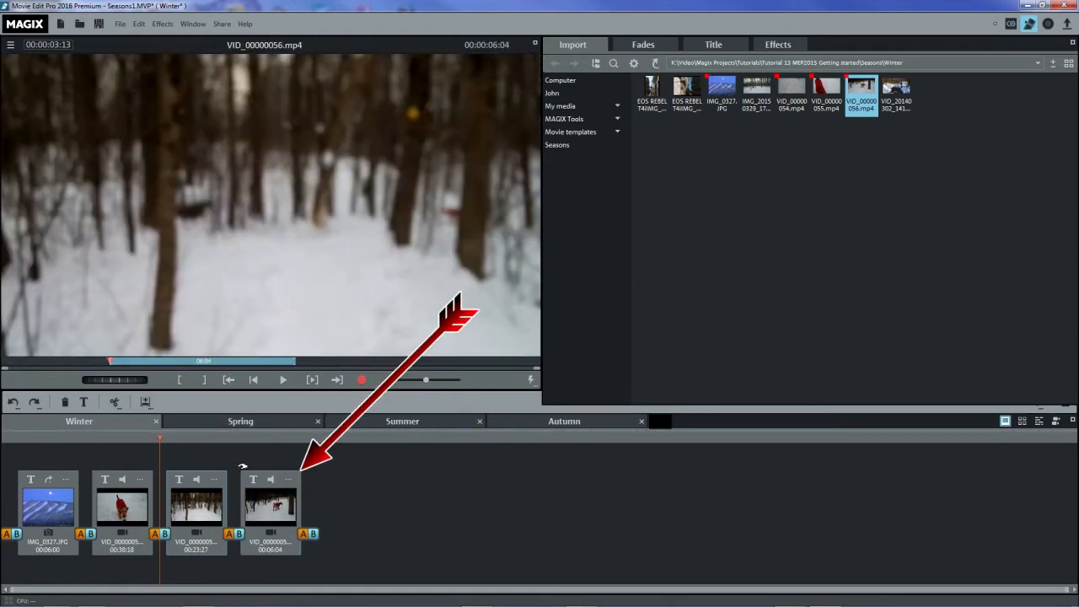
{"action": "left_click", "coordinate": [240, 437]}
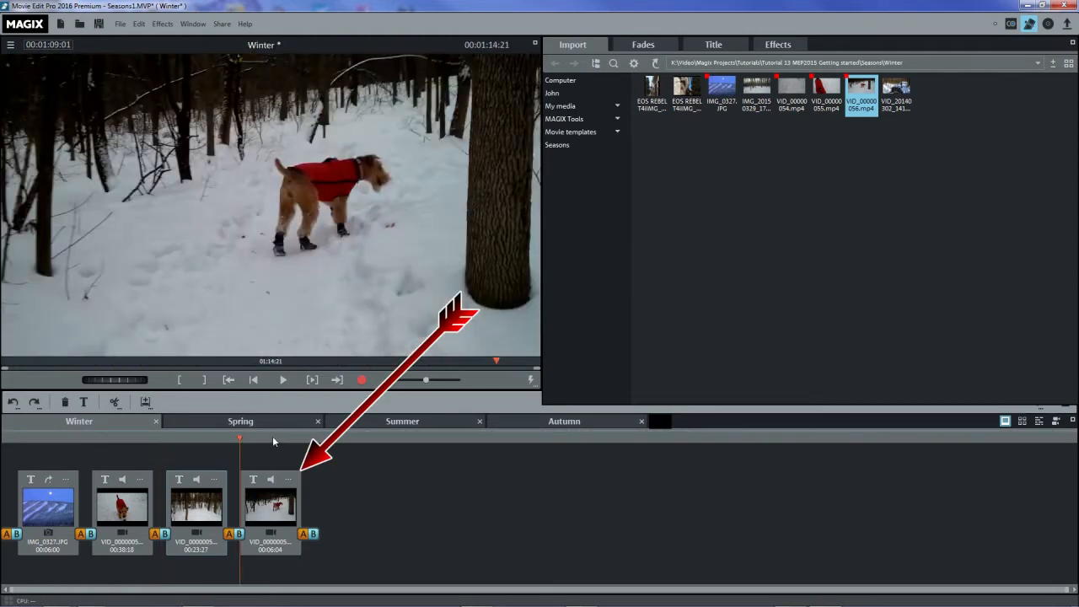
{"action": "left_click", "coordinate": [273, 438]}
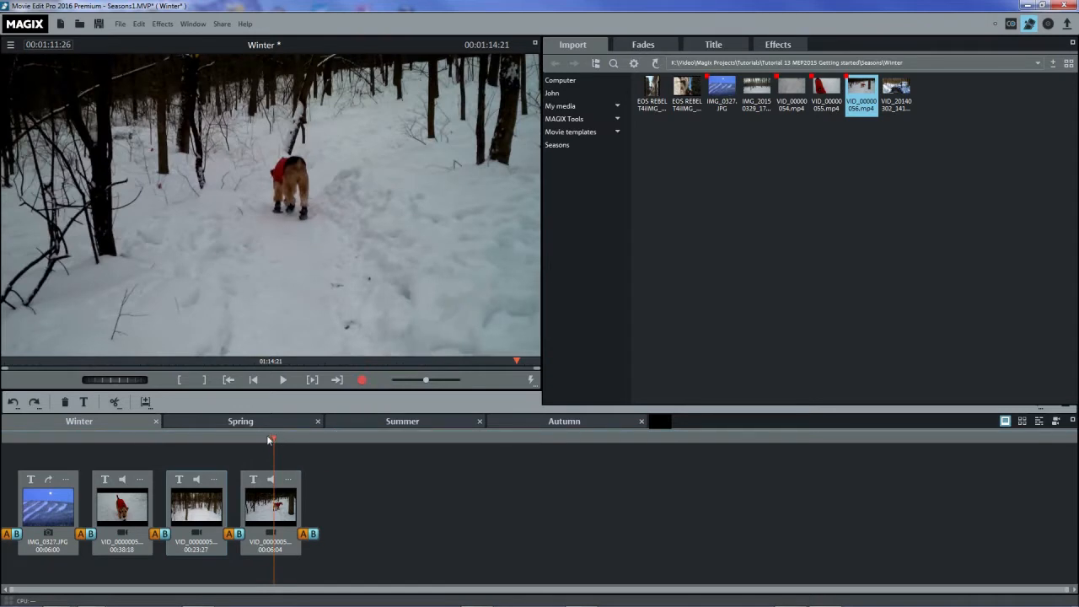
{"action": "left_click", "coordinate": [238, 438]}
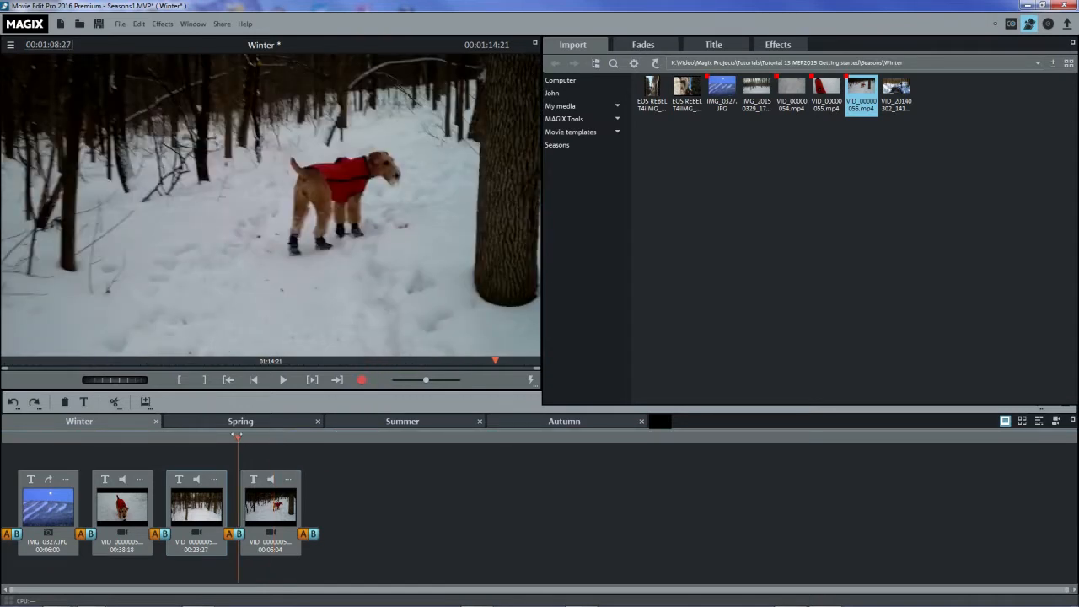
Step: Load VID_00000056.mp4 into the preview again and place its marked range after the last Winter storyboard clip
{"action": "mouse_move", "coordinate": [852, 94]}
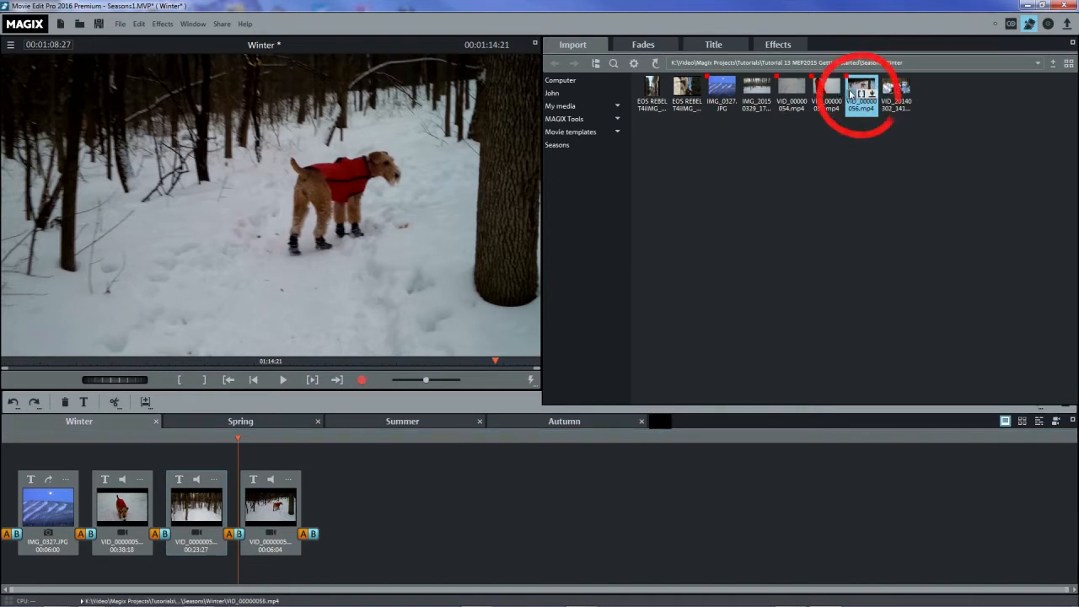
{"action": "left_click", "coordinate": [852, 96]}
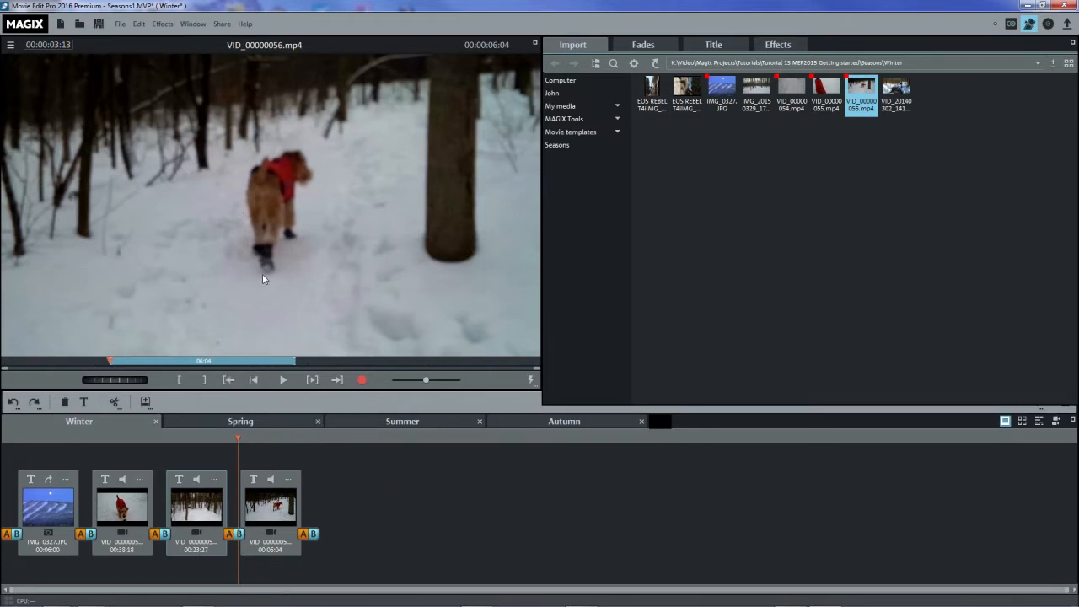
{"action": "mouse_move", "coordinate": [262, 274]}
{"action": "left_mouse_down"}
{"action": "mouse_move", "coordinate": [299, 338]}
{"action": "mouse_move", "coordinate": [327, 448]}
{"action": "mouse_move", "coordinate": [320, 432]}
{"action": "mouse_move", "coordinate": [280, 506]}
{"action": "mouse_move", "coordinate": [117, 517]}
{"action": "mouse_move", "coordinate": [379, 525]}
{"action": "mouse_move", "coordinate": [364, 523]}
{"action": "left_mouse_up"}
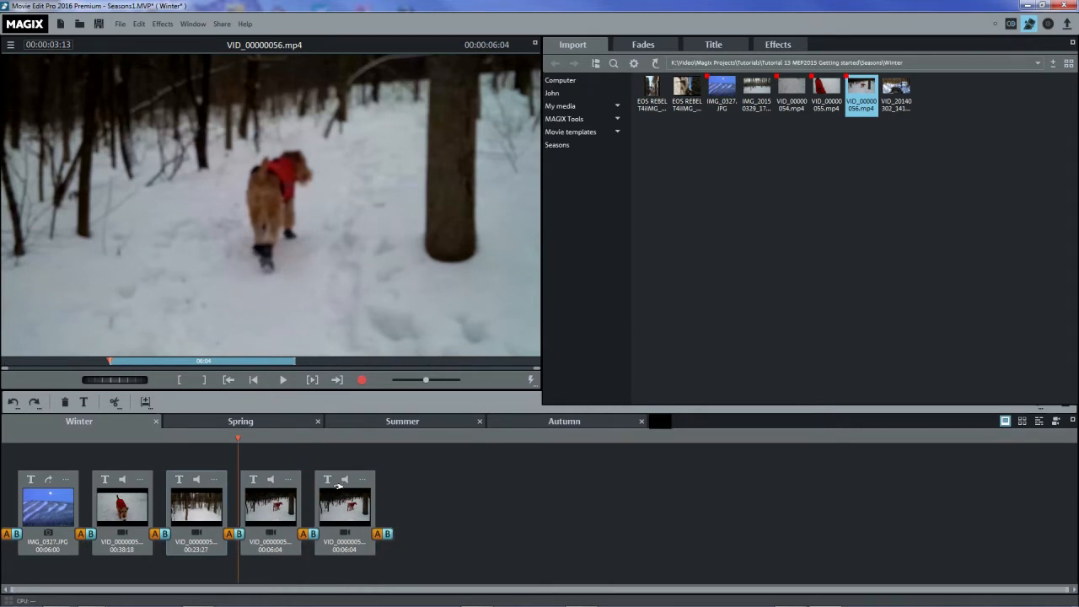
Step: Insert a different range of VID_00000056.mp4, starting at about 11:07 and lasting about 4:11, at the storyboard's end, and undo the insertion
{"action": "left_click", "coordinate": [372, 361]}
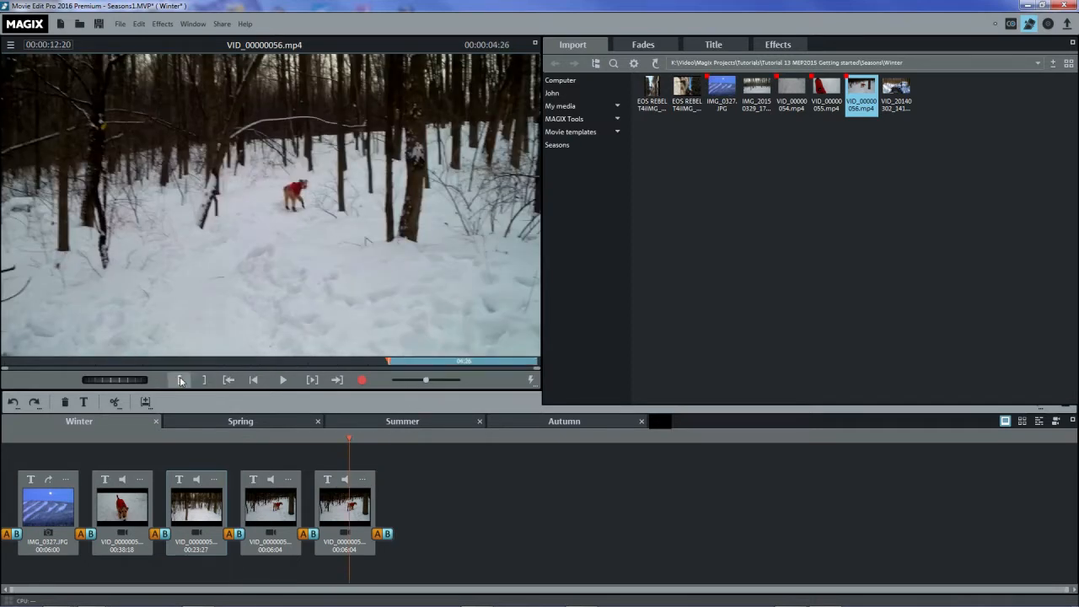
{"action": "left_click_drag", "start_coordinate": [388, 361], "coordinate": [345, 361]}
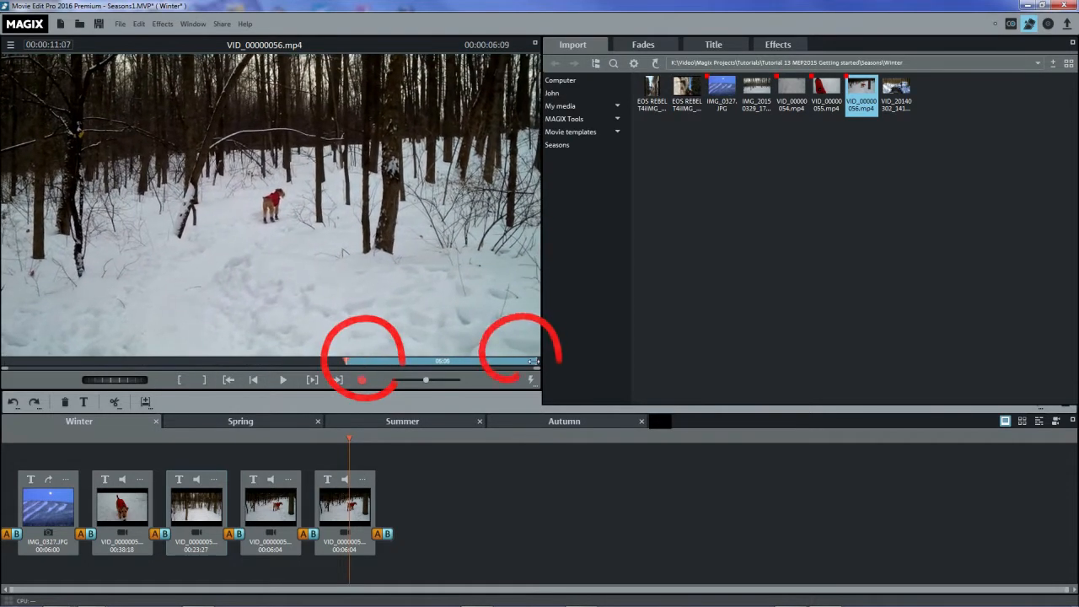
{"action": "left_click_drag", "start_coordinate": [507, 360], "coordinate": [479, 361]}
{"action": "left_click", "coordinate": [145, 402]}
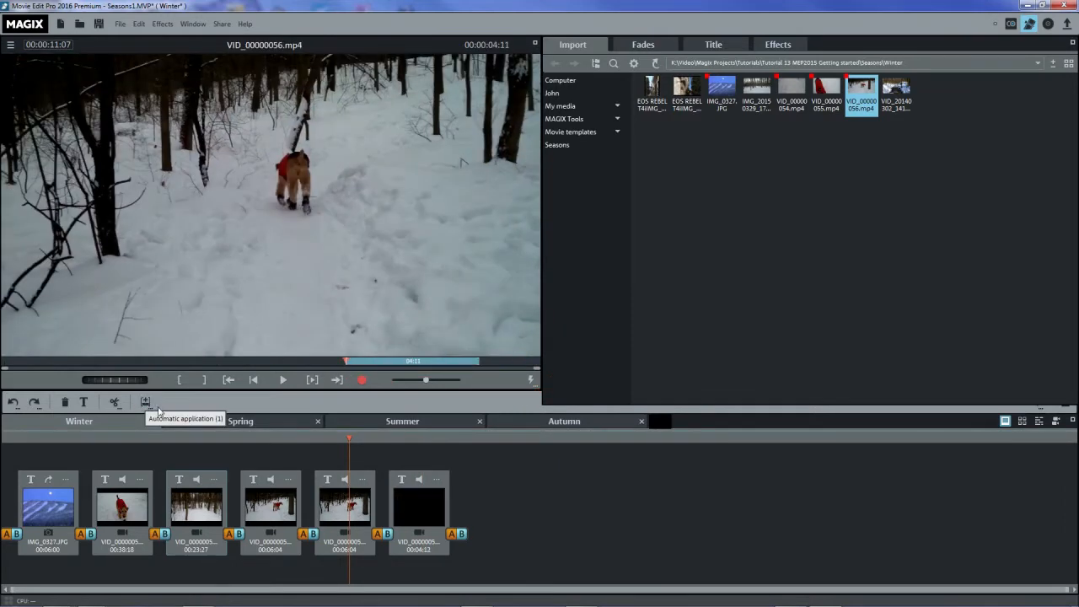
{"action": "key", "text": "ctrl+z"}
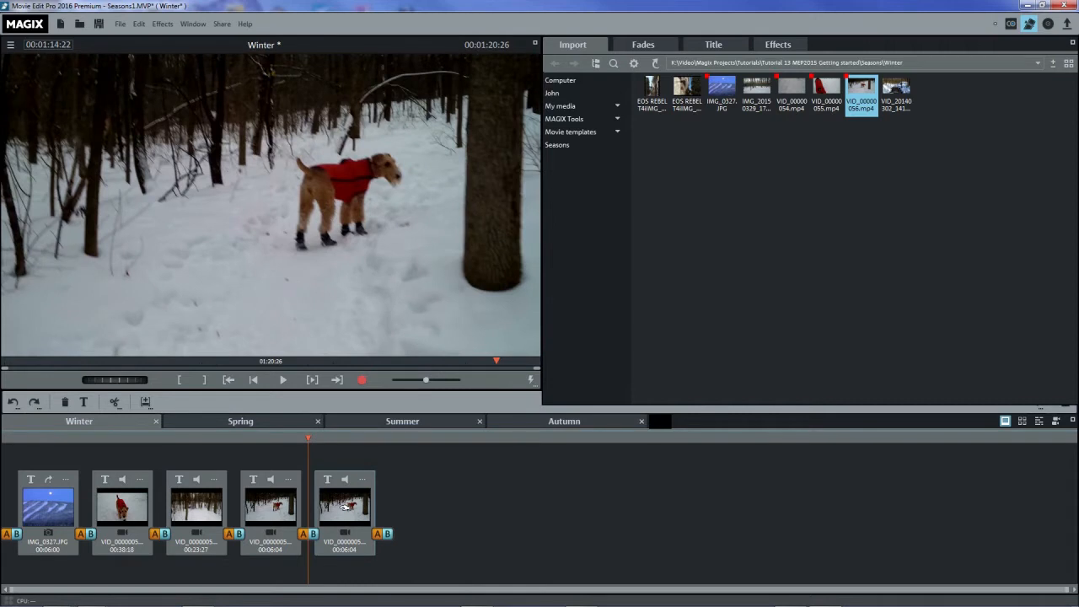
Step: Undo the placement of the duplicate VID_00000056.mp4 clip at the end of the Winter storyboard
{"action": "key", "text": "ctrl+z"}
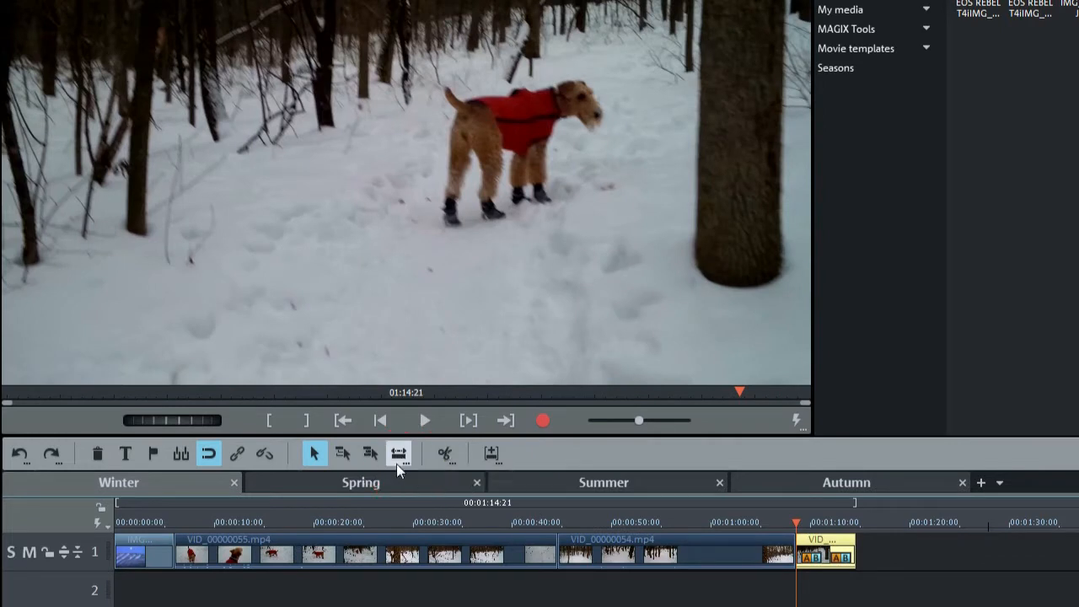
{"action": "left_click", "coordinate": [397, 461]}
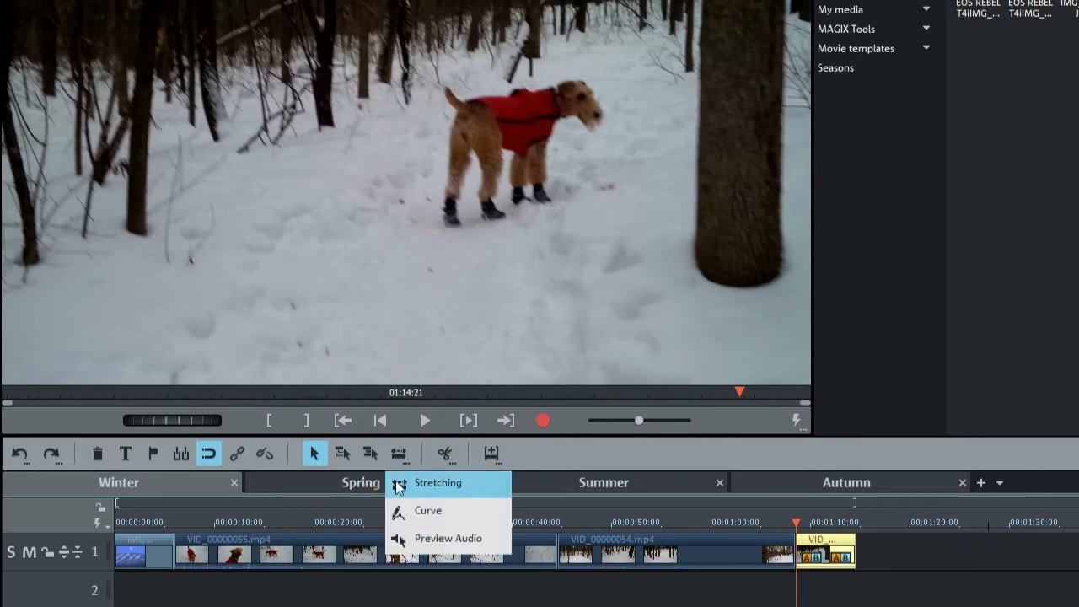
{"action": "left_click", "coordinate": [399, 511]}
{"action": "left_click", "coordinate": [448, 454]}
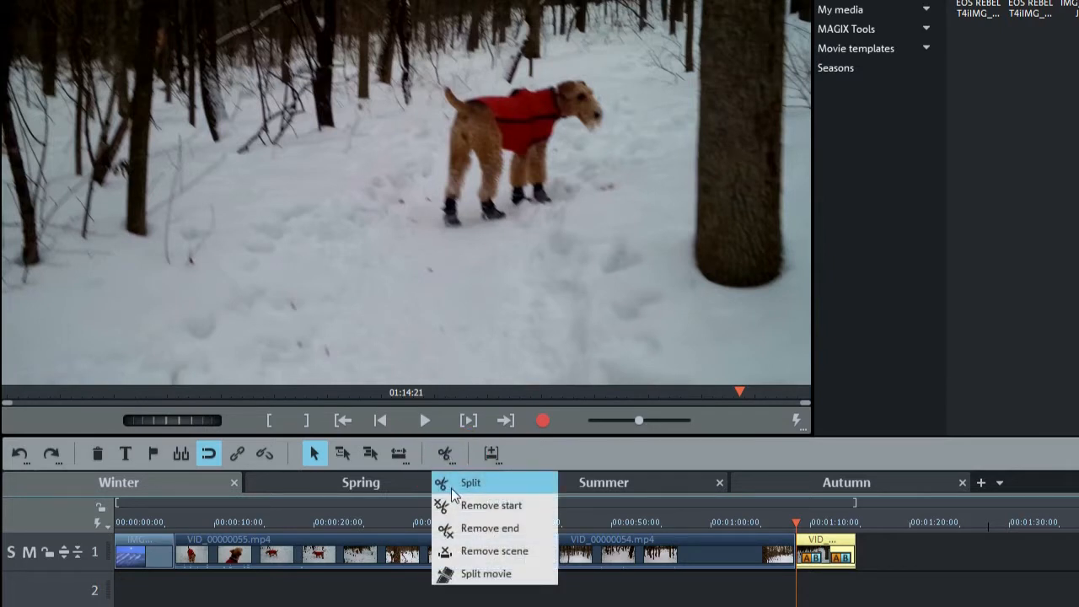
{"action": "left_click", "coordinate": [491, 454]}
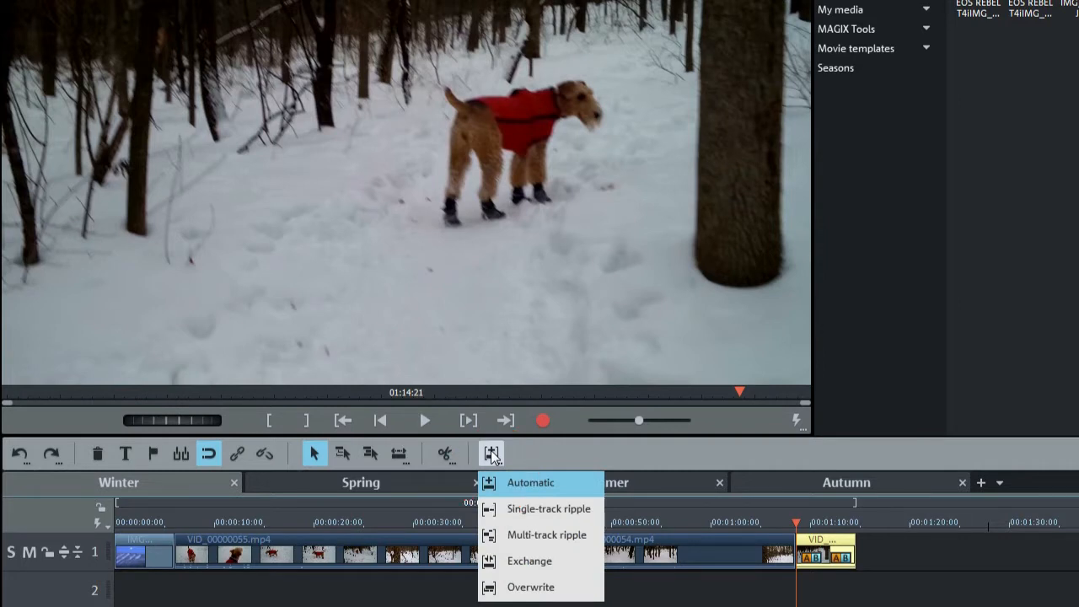
{"action": "left_click", "coordinate": [537, 452]}
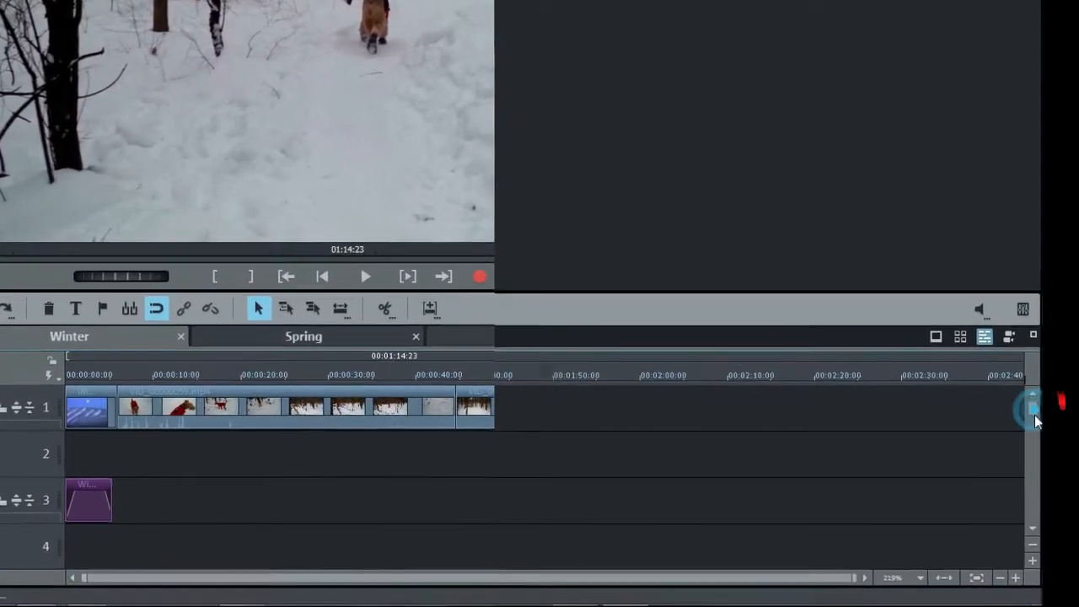
Step: View the lower timeline tracks, enlarge the project window to full screen, and return it to its normal size
{"action": "left_click_drag", "start_coordinate": [1072, 474], "coordinate": [1072, 483]}
{"action": "left_click_drag", "start_coordinate": [1029, 424], "coordinate": [1029, 509]}
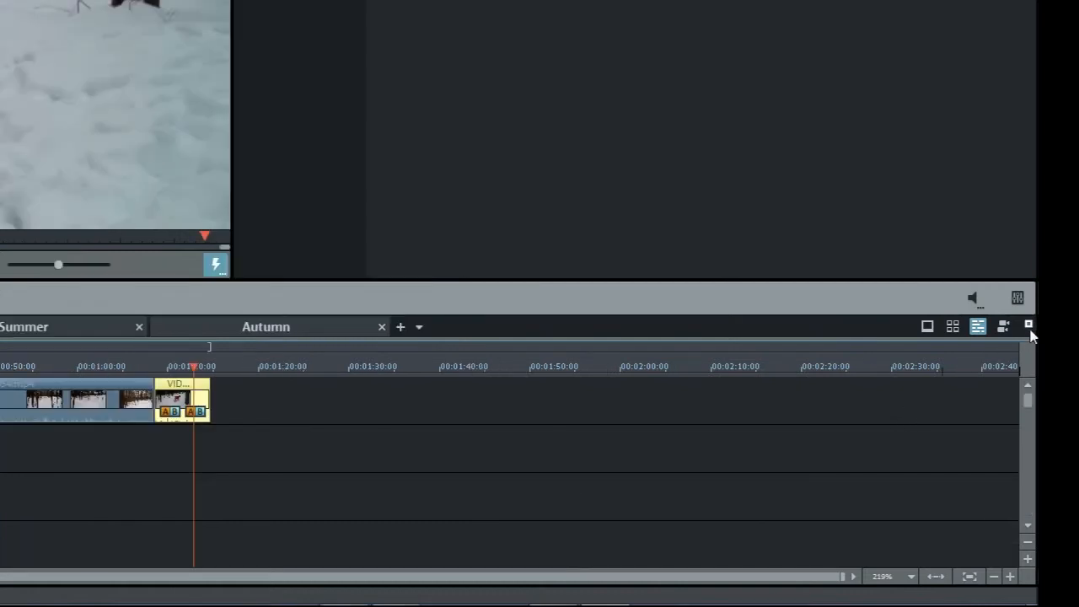
{"action": "left_click", "coordinate": [1029, 327]}
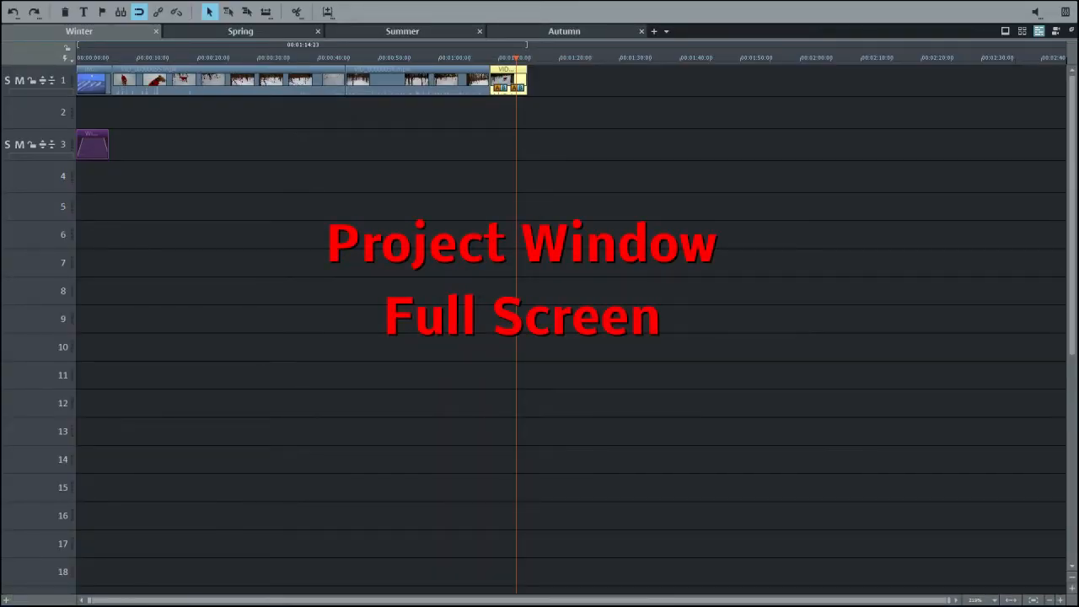
{"action": "left_click", "coordinate": [1071, 32]}
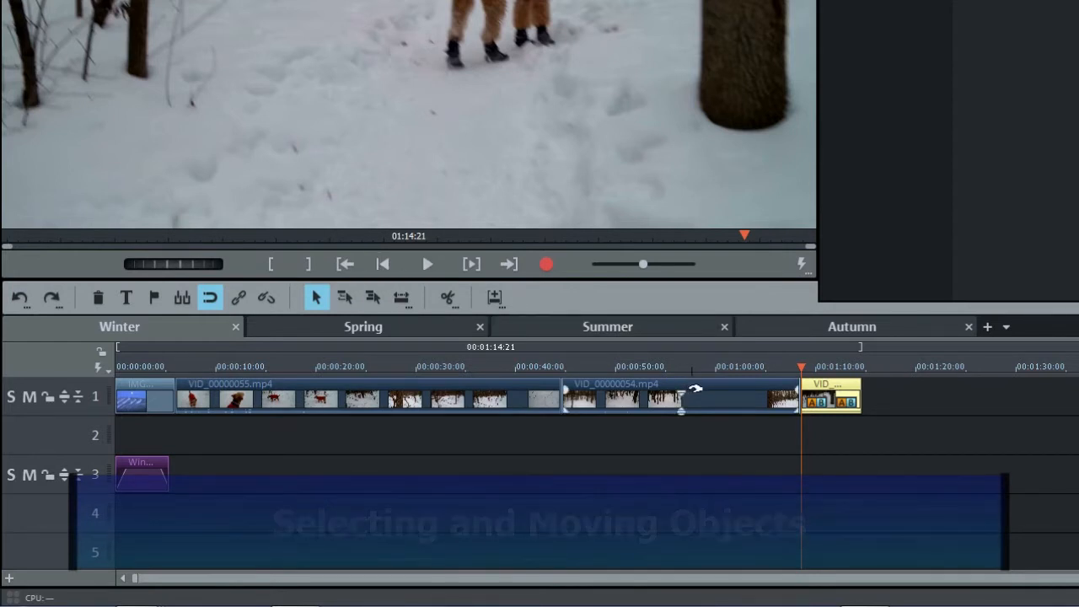
Step: Select the VID_00000054.mp4 and VID_00000055.mp4 clips on track 1 one after the other, and clear the selection
{"action": "left_click", "coordinate": [695, 390]}
{"action": "left_click", "coordinate": [253, 401]}
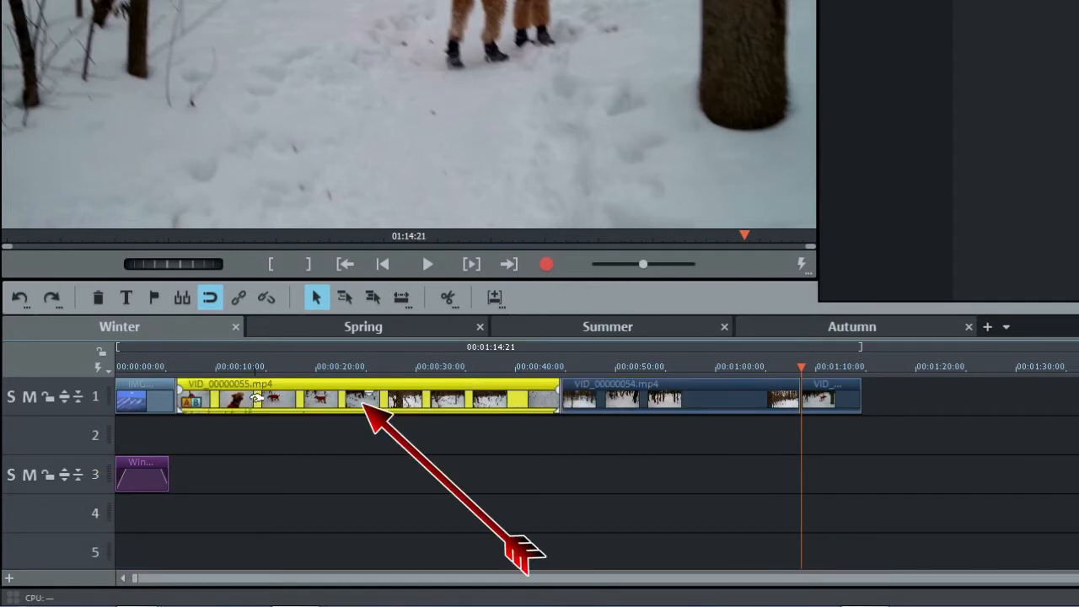
{"action": "mouse_move", "coordinate": [255, 398]}
{"action": "left_mouse_down"}
{"action": "mouse_move", "coordinate": [255, 436]}
{"action": "mouse_move", "coordinate": [256, 398]}
{"action": "left_mouse_up"}
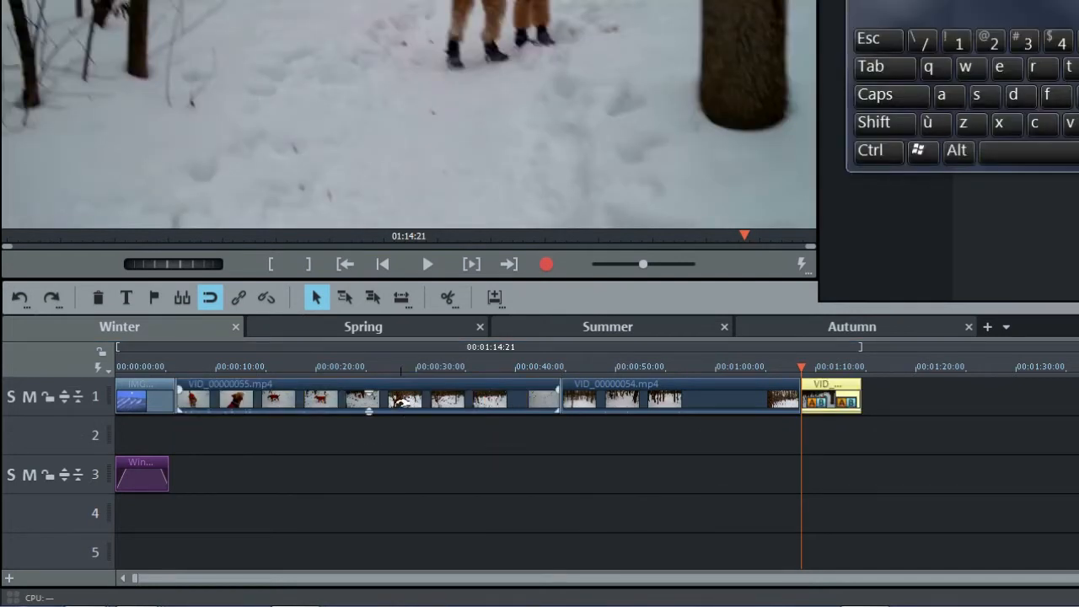
{"action": "left_click", "coordinate": [403, 402]}
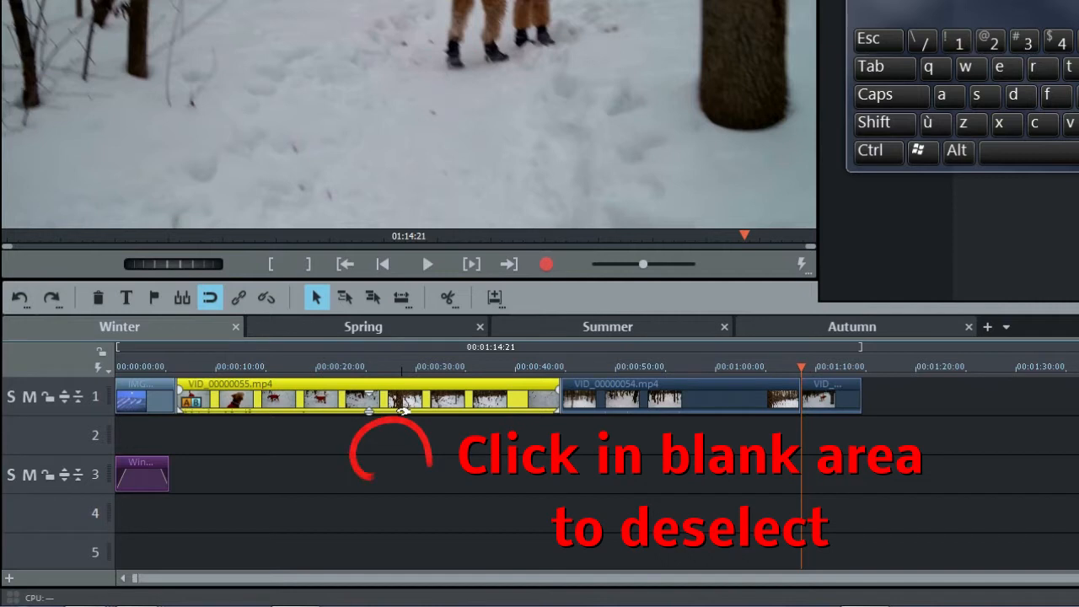
{"action": "left_click", "coordinate": [389, 454]}
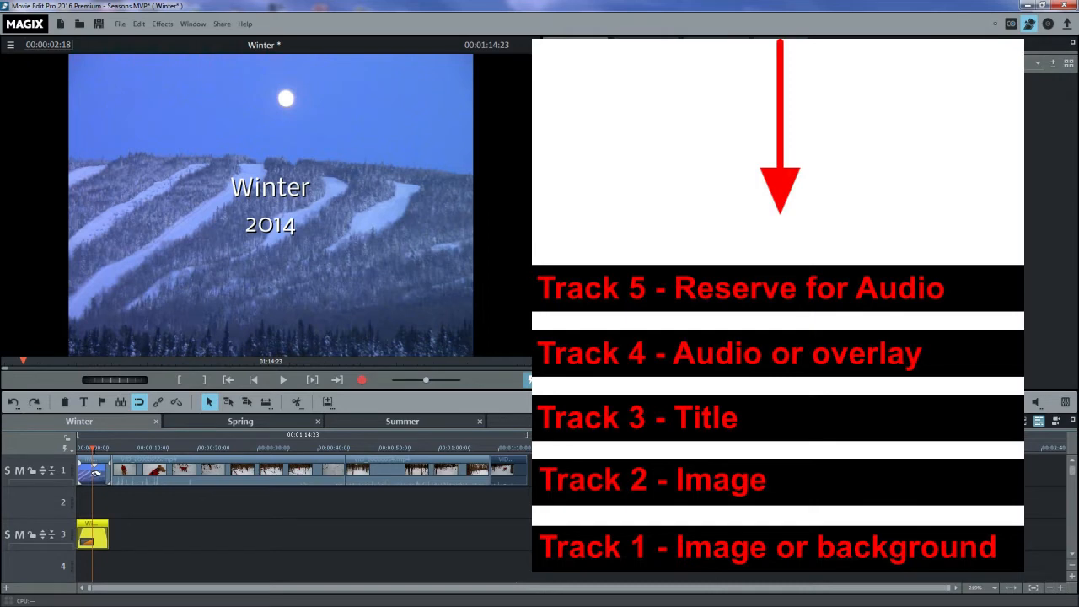
Step: Move the opening IMG_0327.JPG image from track 1 to track 4, and return it to the start of track 1
{"action": "left_click", "coordinate": [95, 471]}
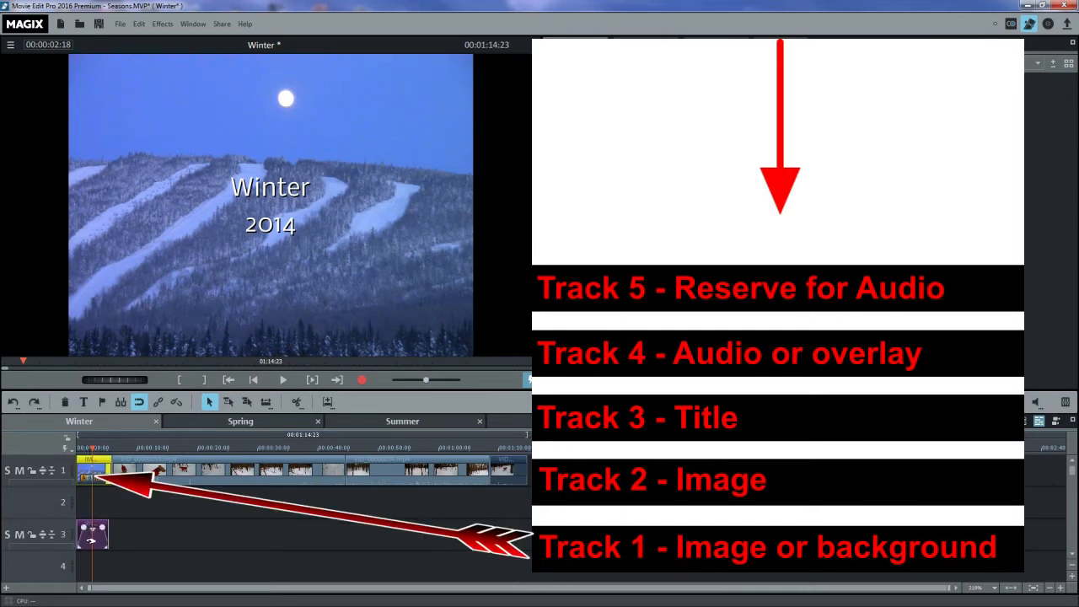
{"action": "mouse_move", "coordinate": [95, 471]}
{"action": "left_mouse_down"}
{"action": "mouse_move", "coordinate": [119, 565]}
{"action": "mouse_move", "coordinate": [90, 565]}
{"action": "left_mouse_up"}
{"action": "mouse_move", "coordinate": [87, 450]}
{"action": "left_mouse_down"}
{"action": "mouse_move", "coordinate": [101, 449]}
{"action": "mouse_move", "coordinate": [89, 449]}
{"action": "left_mouse_up"}
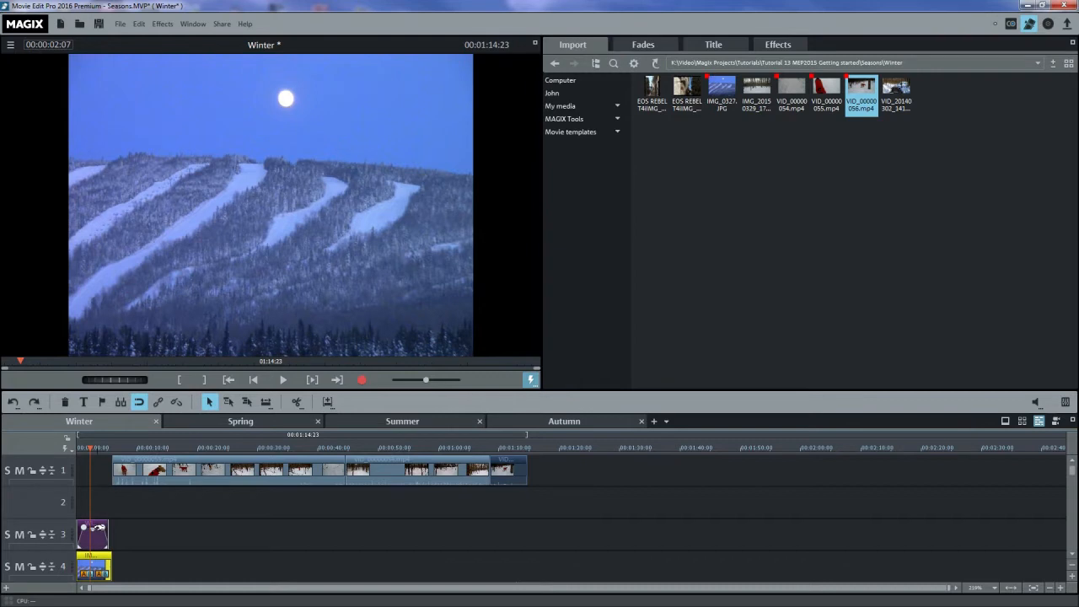
{"action": "left_click_drag", "start_coordinate": [92, 563], "coordinate": [93, 469]}
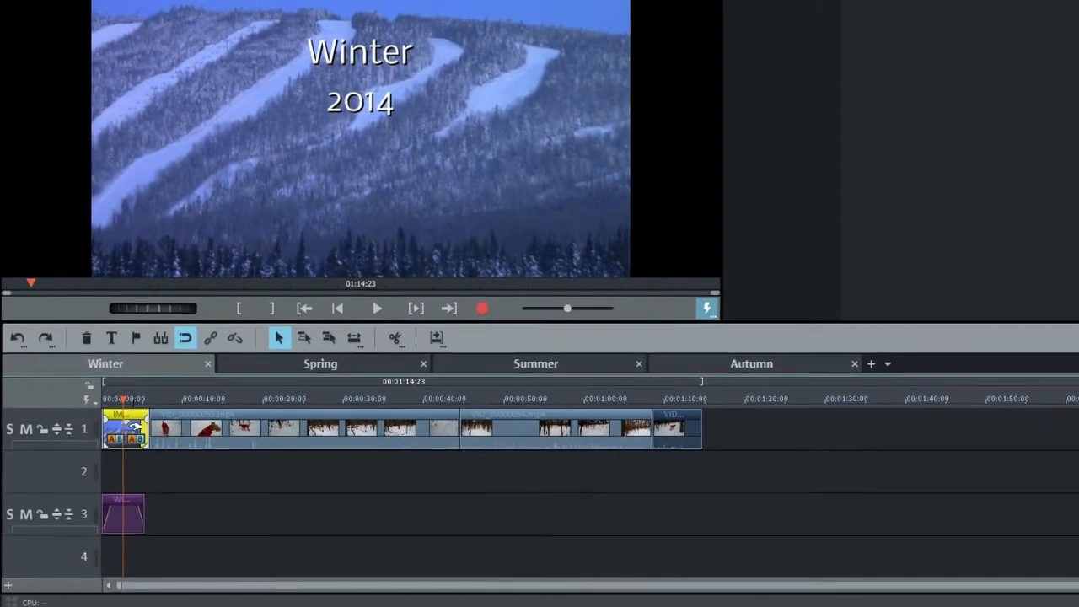
Step: Try out solo, mute and lock on track 1, switching each one off again
{"action": "left_click", "coordinate": [9, 434]}
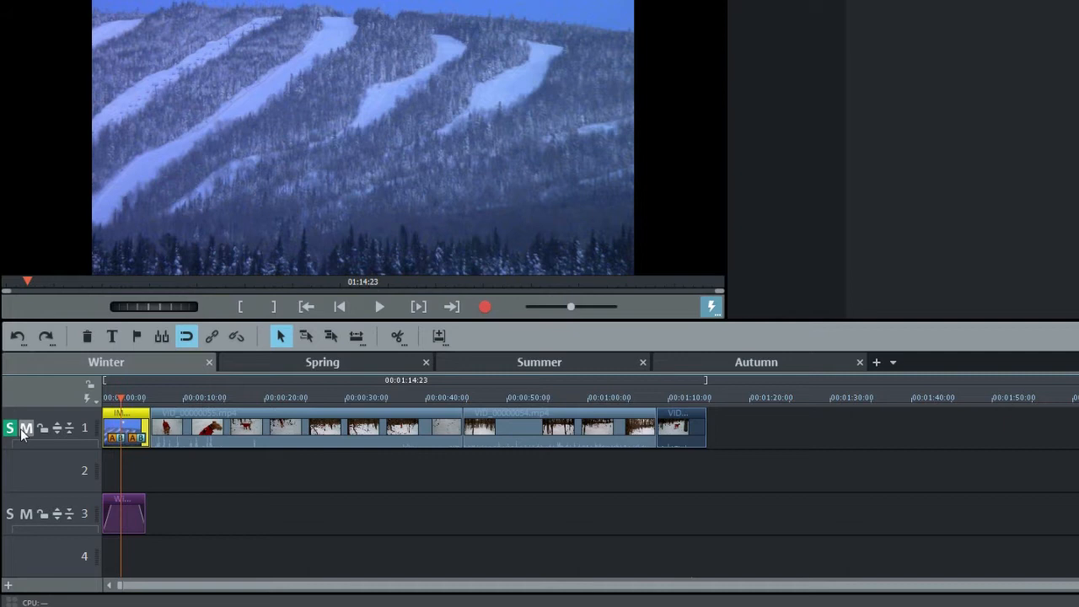
{"action": "left_click", "coordinate": [10, 429]}
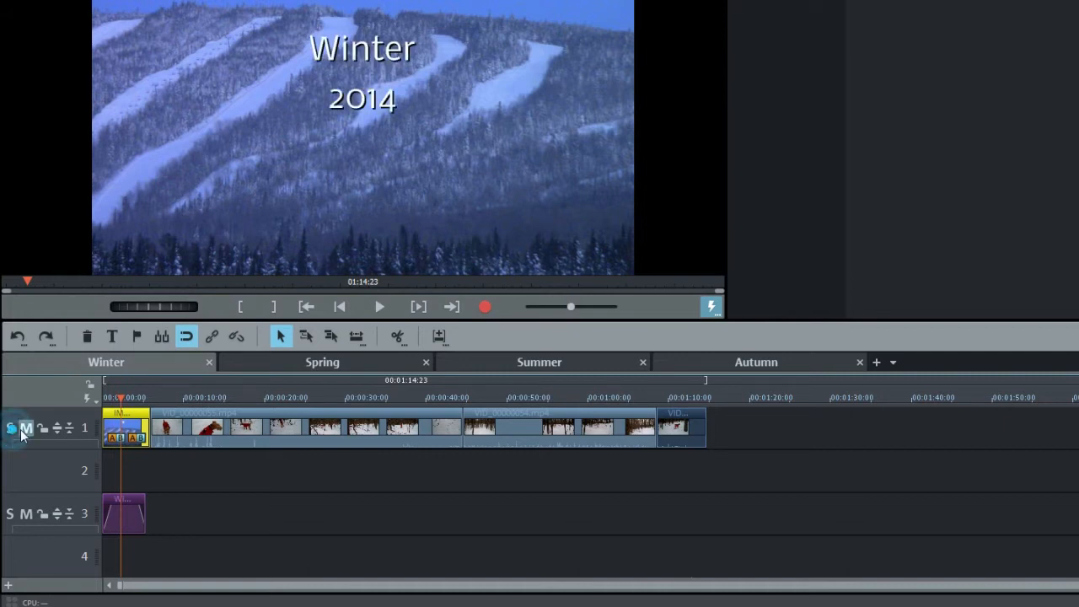
{"action": "left_click", "coordinate": [25, 429]}
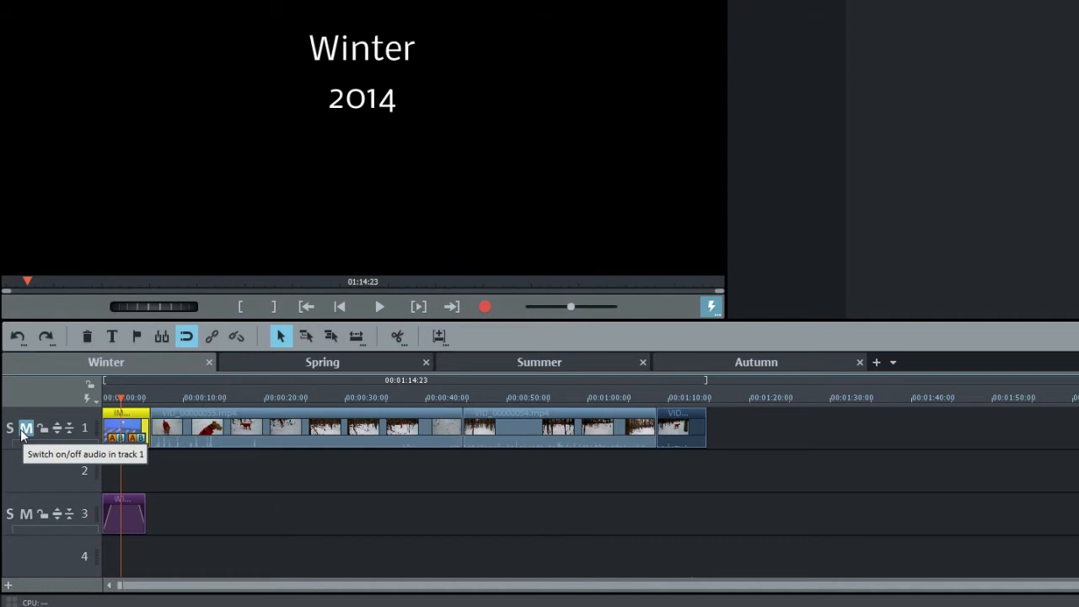
{"action": "left_click", "coordinate": [24, 430]}
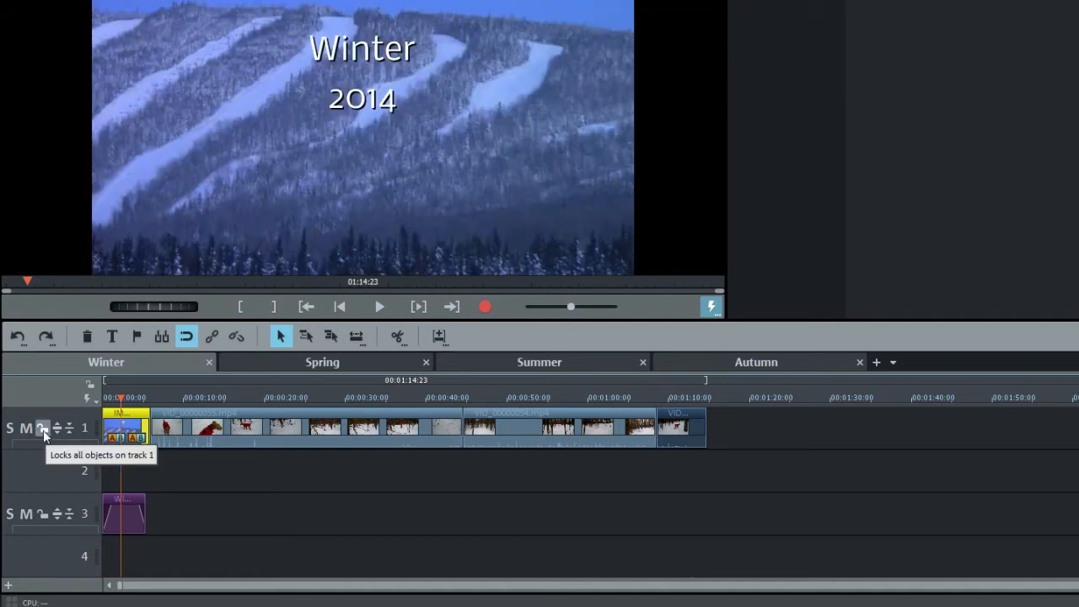
{"action": "left_click", "coordinate": [43, 430]}
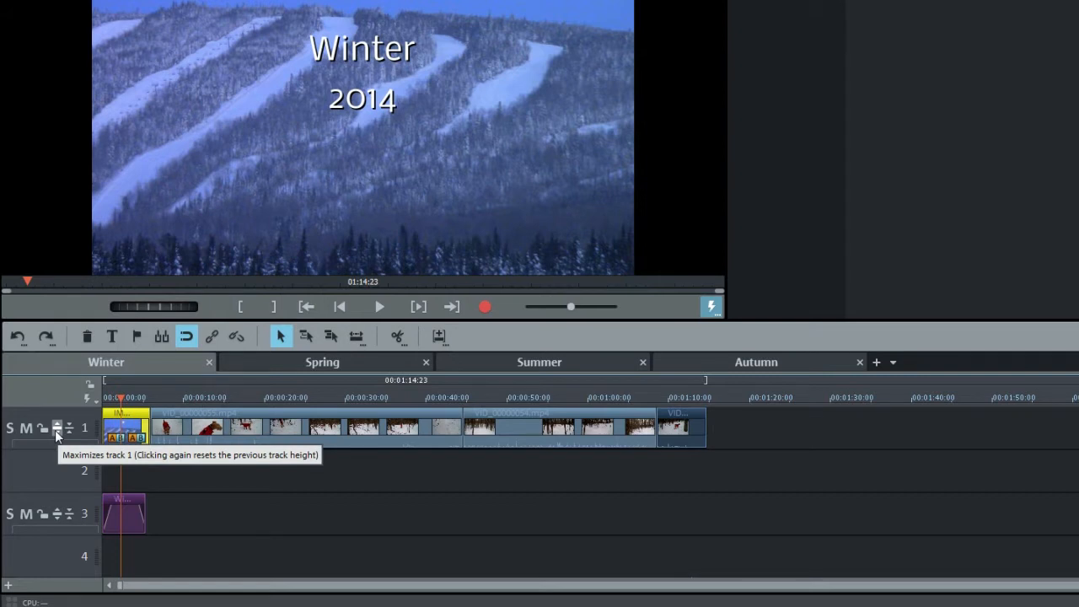
Step: Maximize track 1, name it "Video track", and reset it to its previous height
{"action": "left_click", "coordinate": [56, 429]}
{"action": "left_click", "coordinate": [29, 464]}
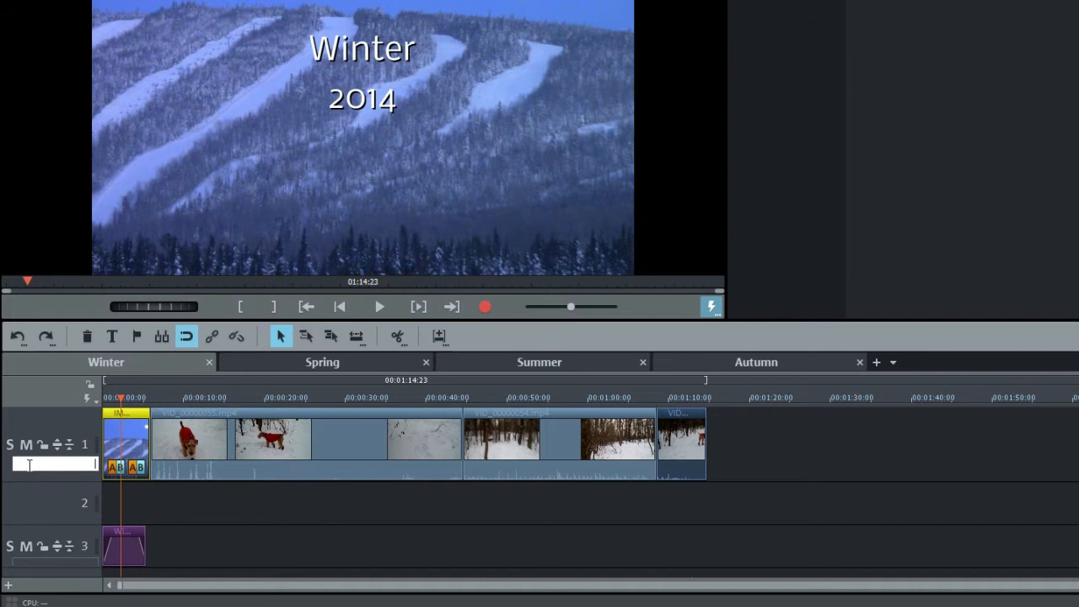
{"action": "type", "text": "Video track"}
{"action": "key", "text": "Return"}
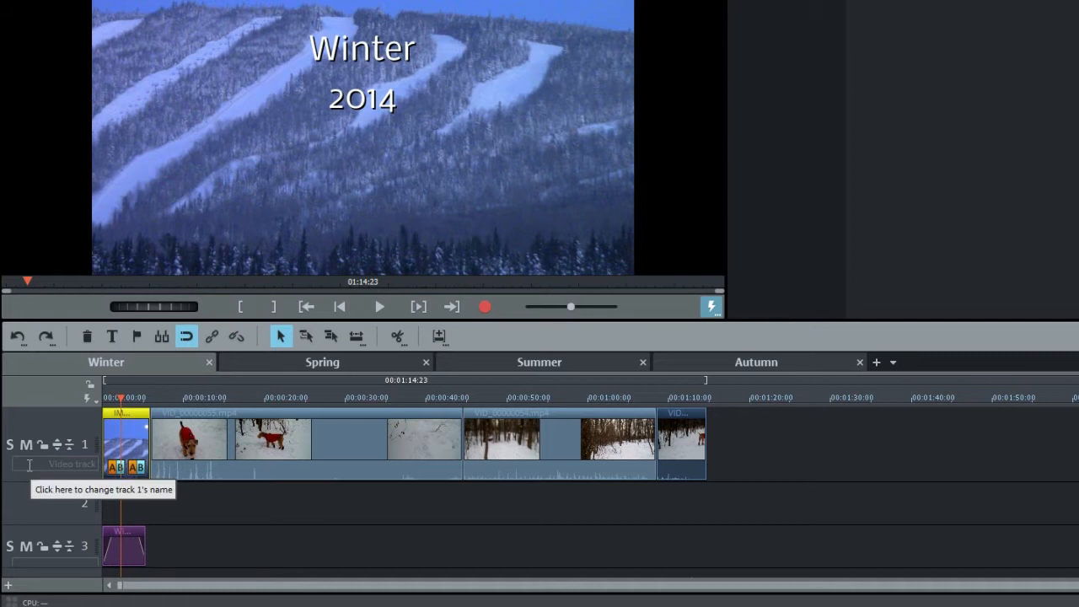
{"action": "left_click", "coordinate": [56, 443]}
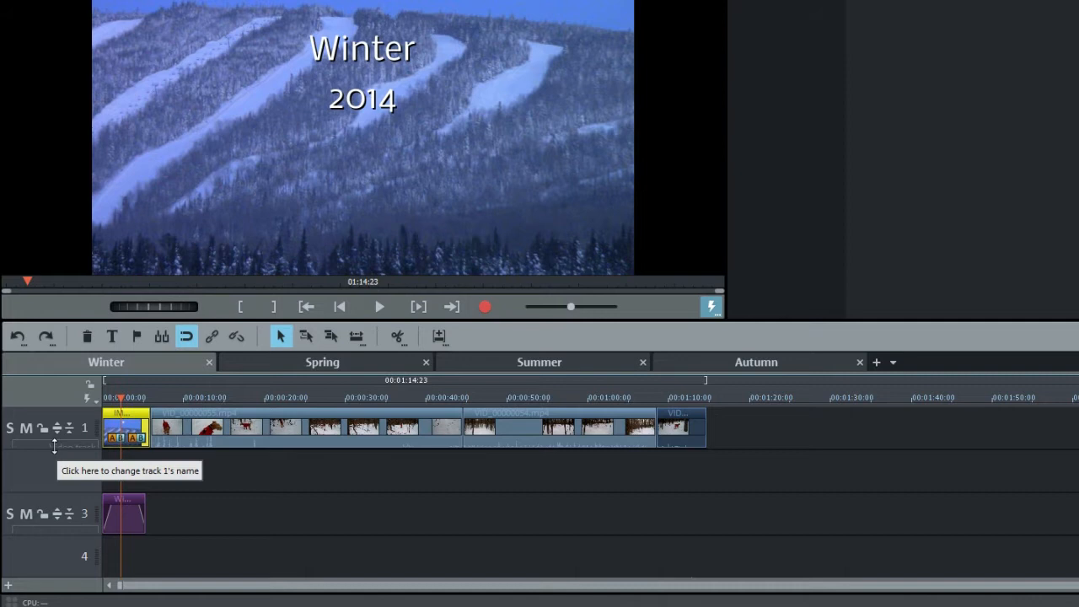
Step: Minimize and restore track 1, and shrink its height slightly at its lower edge
{"action": "left_click", "coordinate": [69, 429]}
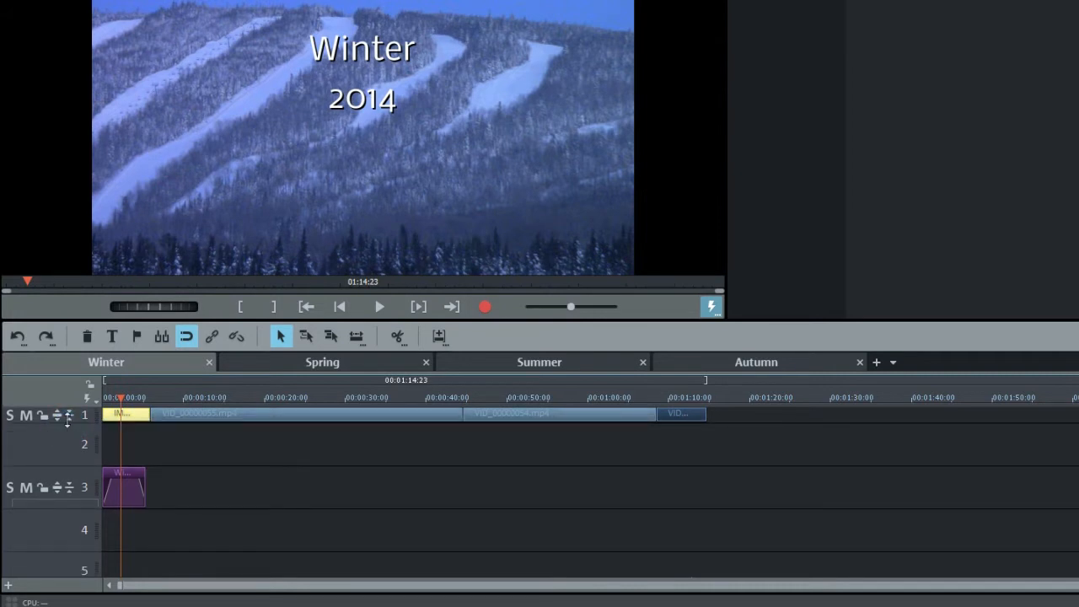
{"action": "left_click", "coordinate": [69, 415]}
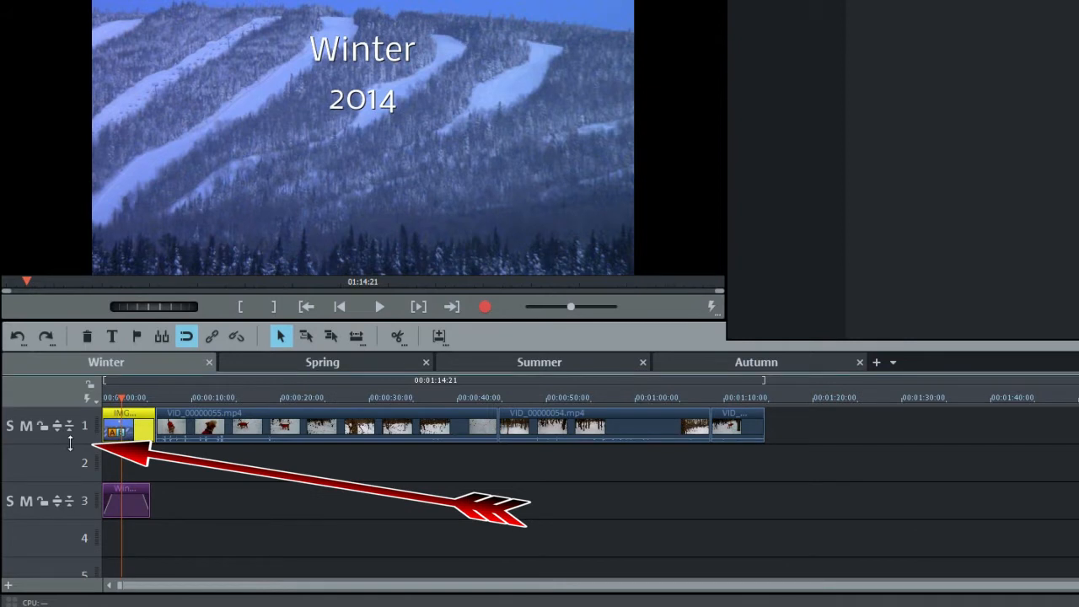
{"action": "mouse_move", "coordinate": [70, 444]}
{"action": "left_mouse_down"}
{"action": "mouse_move", "coordinate": [71, 459]}
{"action": "mouse_move", "coordinate": [70, 442]}
{"action": "left_mouse_up"}
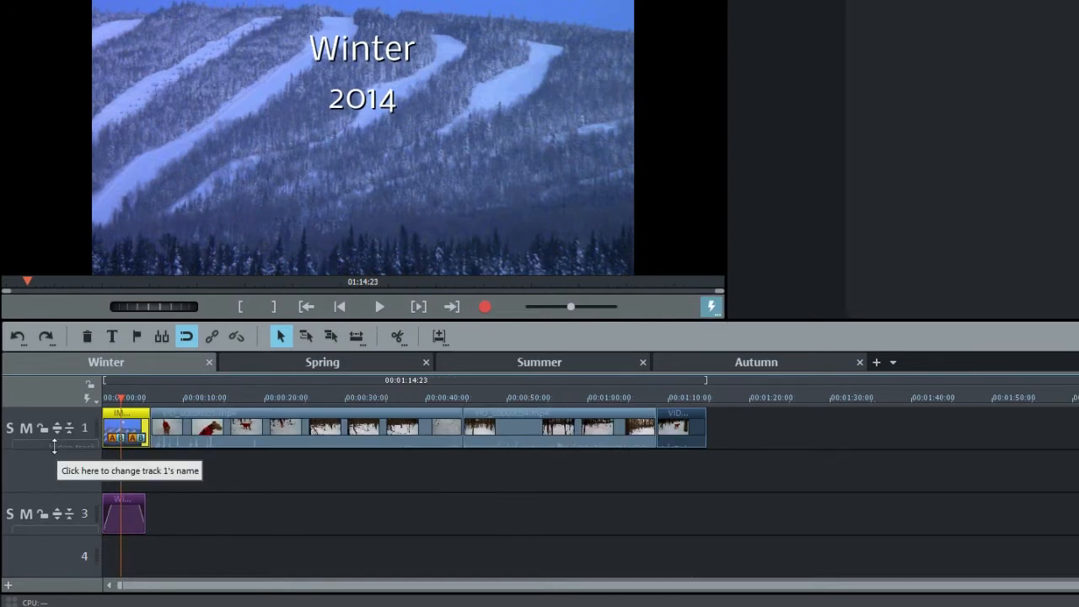
{"action": "left_click_drag", "start_coordinate": [96, 440], "coordinate": [94, 432]}
Step: Set the track height of track 1 to Default
{"action": "right_click", "coordinate": [92, 424]}
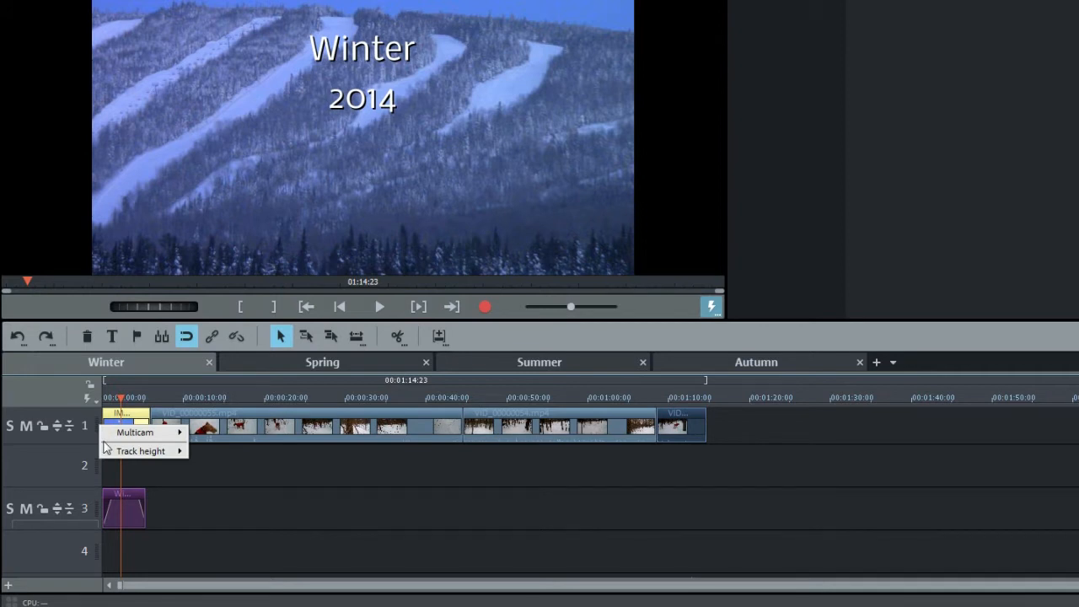
{"action": "mouse_move", "coordinate": [113, 454]}
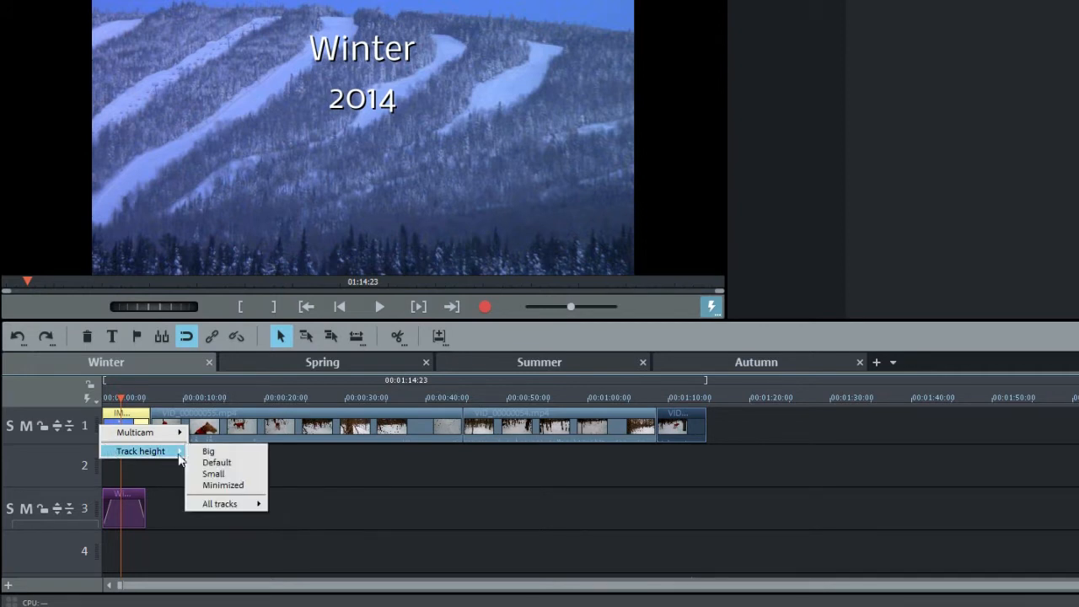
{"action": "mouse_move", "coordinate": [198, 505]}
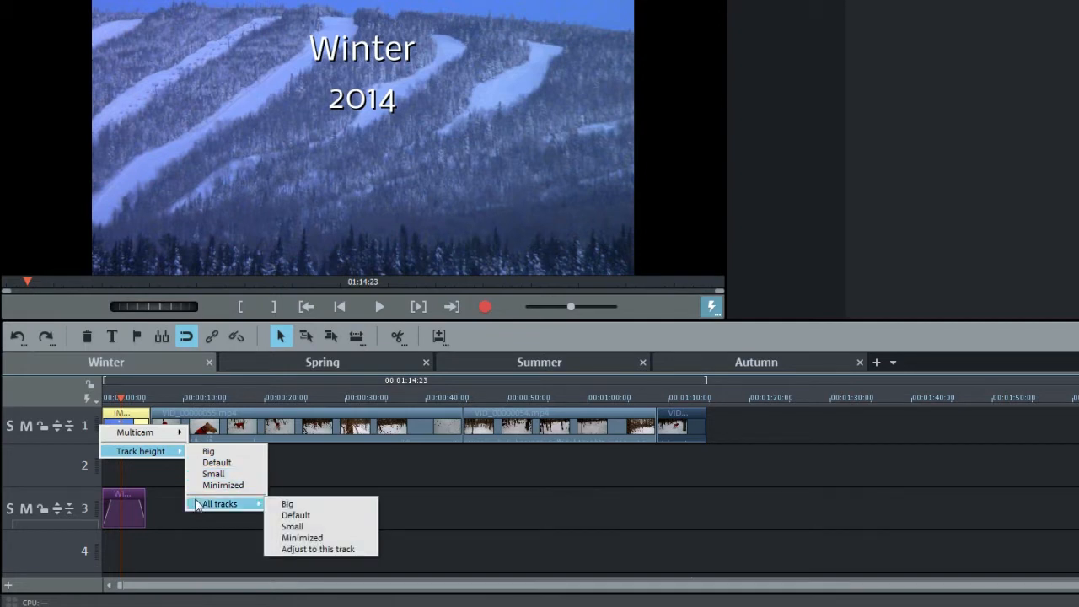
{"action": "left_click", "coordinate": [216, 463]}
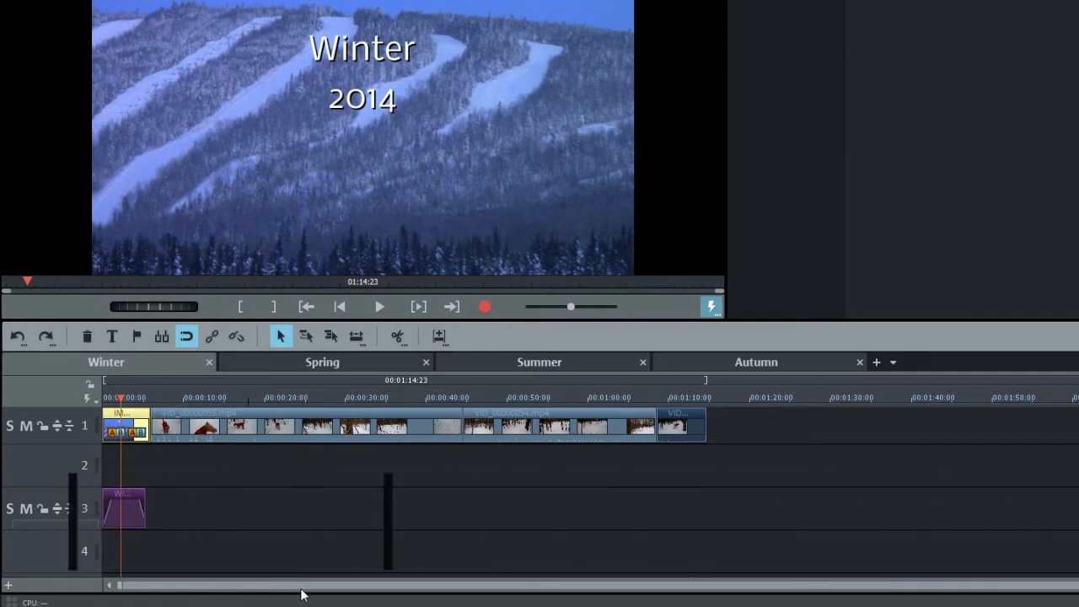
Step: Move along the Winter timeline and zoom in so its clips show in more detail
{"action": "left_click_drag", "start_coordinate": [117, 585], "coordinate": [140, 586]}
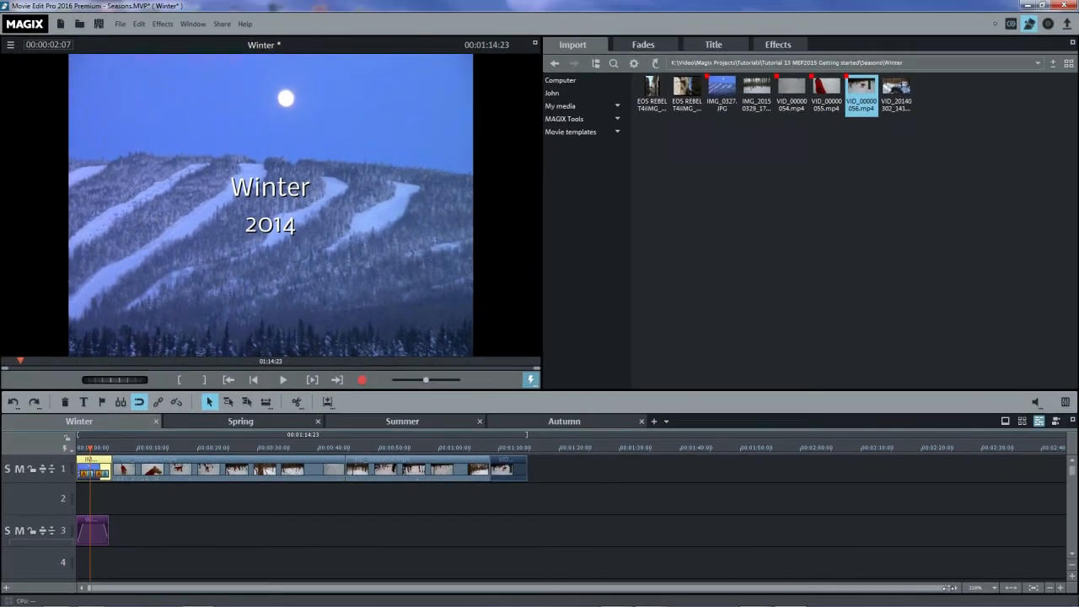
{"action": "left_click_drag", "start_coordinate": [948, 588], "coordinate": [694, 587]}
{"action": "left_click_drag", "start_coordinate": [618, 590], "coordinate": [358, 588]}
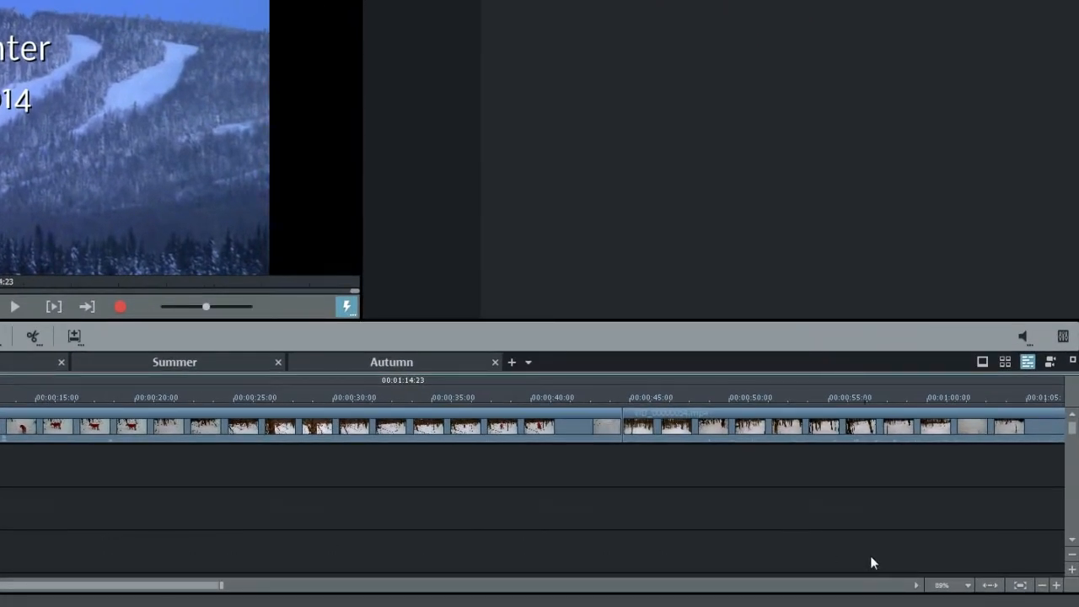
Step: Look over the timeline's zoom presets without choosing one, and fit the view to the whole movie
{"action": "left_click", "coordinate": [968, 586]}
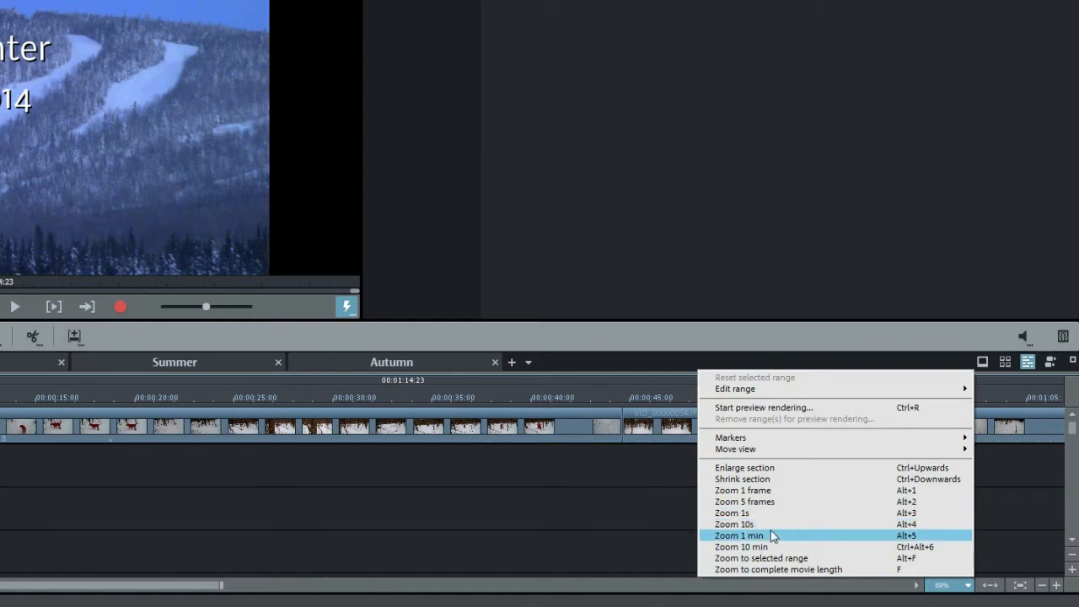
{"action": "left_click", "coordinate": [852, 355]}
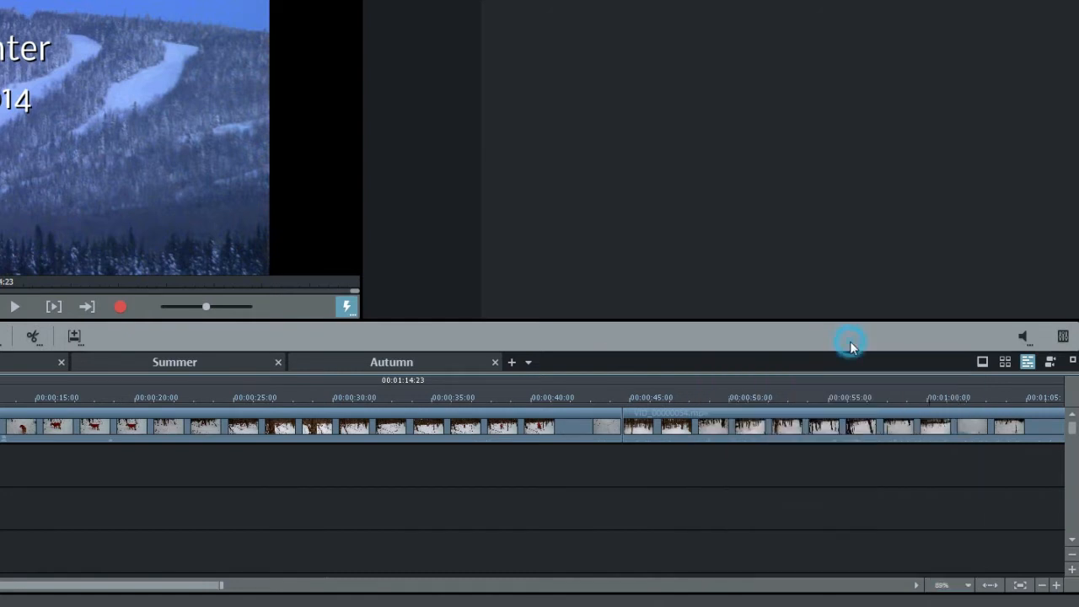
{"action": "left_click", "coordinate": [990, 585]}
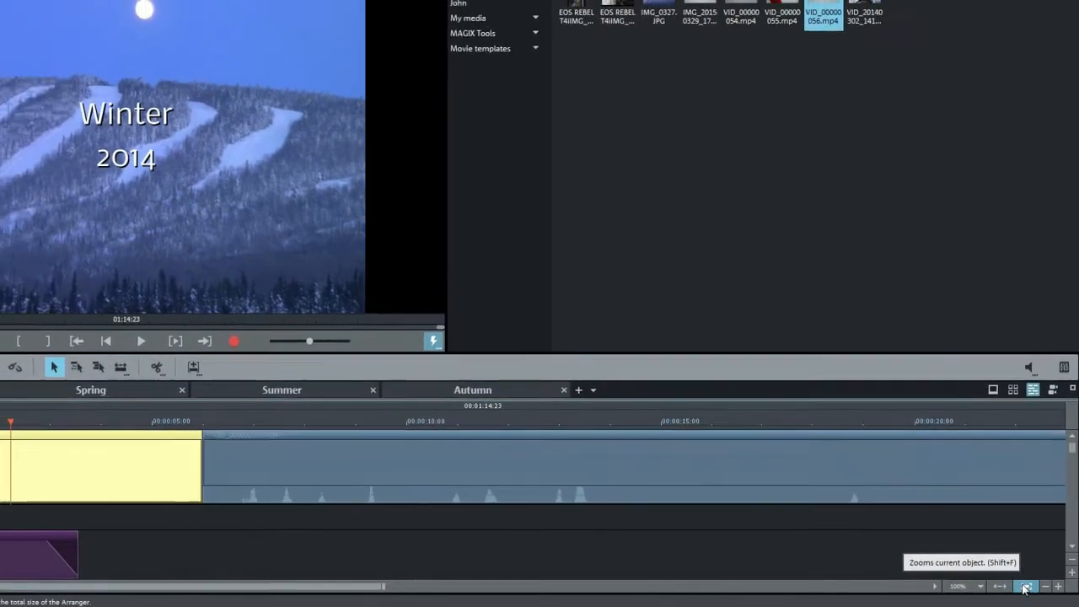
Step: Zoom the timeline to the opening photo, and step the zoom out and in before fitting the whole movie in view
{"action": "left_click", "coordinate": [1019, 585]}
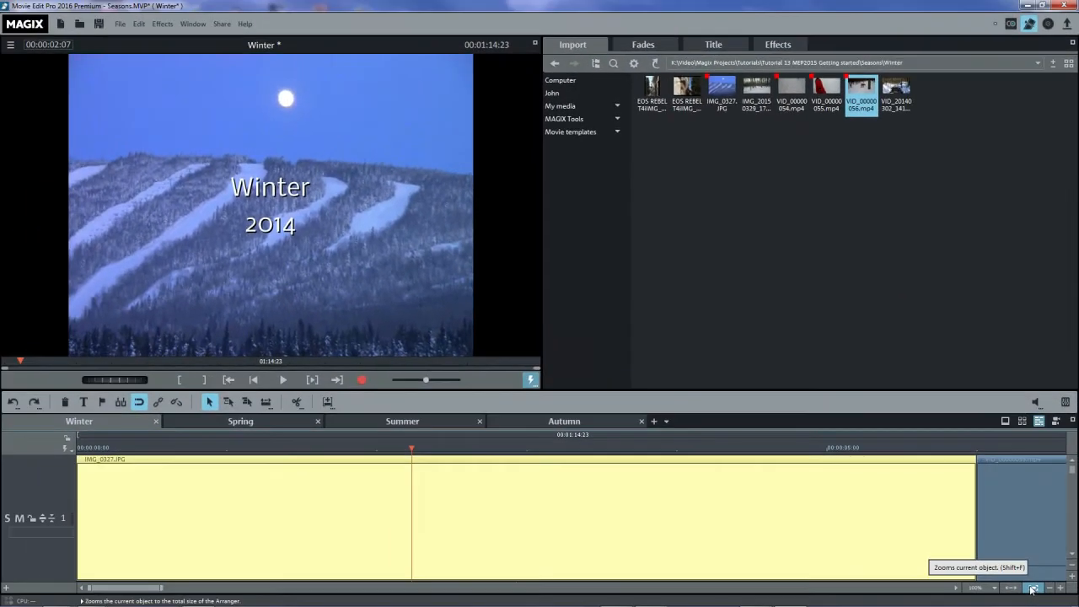
{"action": "left_click", "coordinate": [1033, 589]}
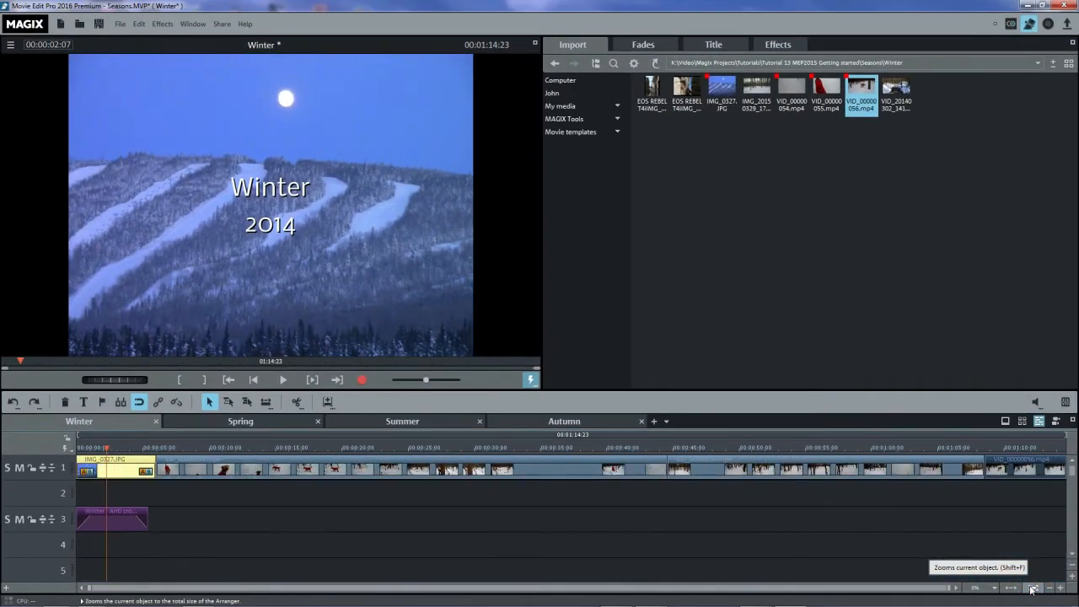
{"action": "left_click", "coordinate": [1052, 590]}
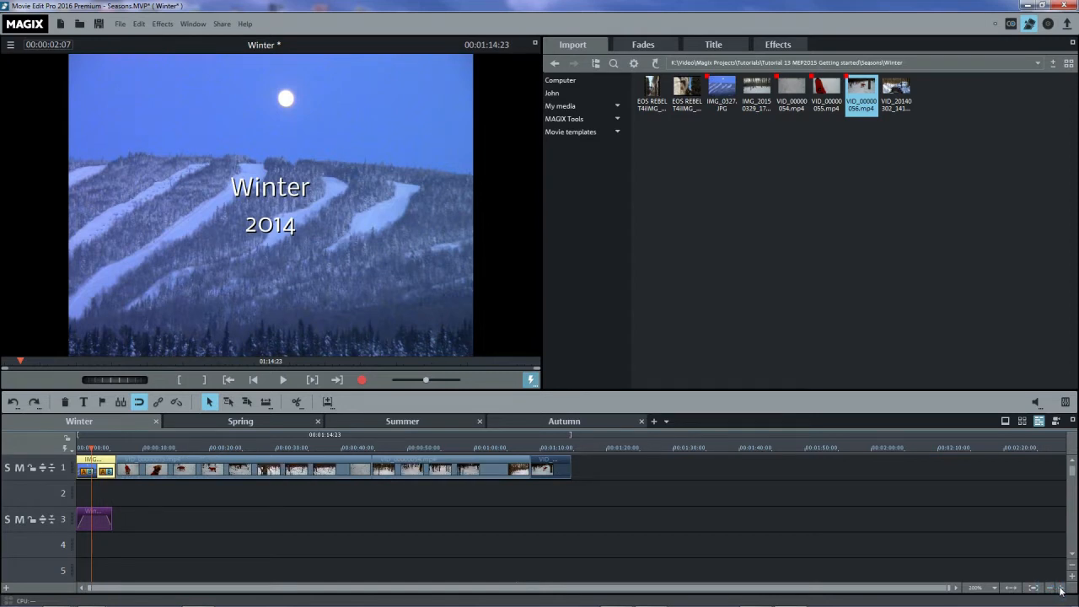
{"action": "left_click", "coordinate": [1061, 589]}
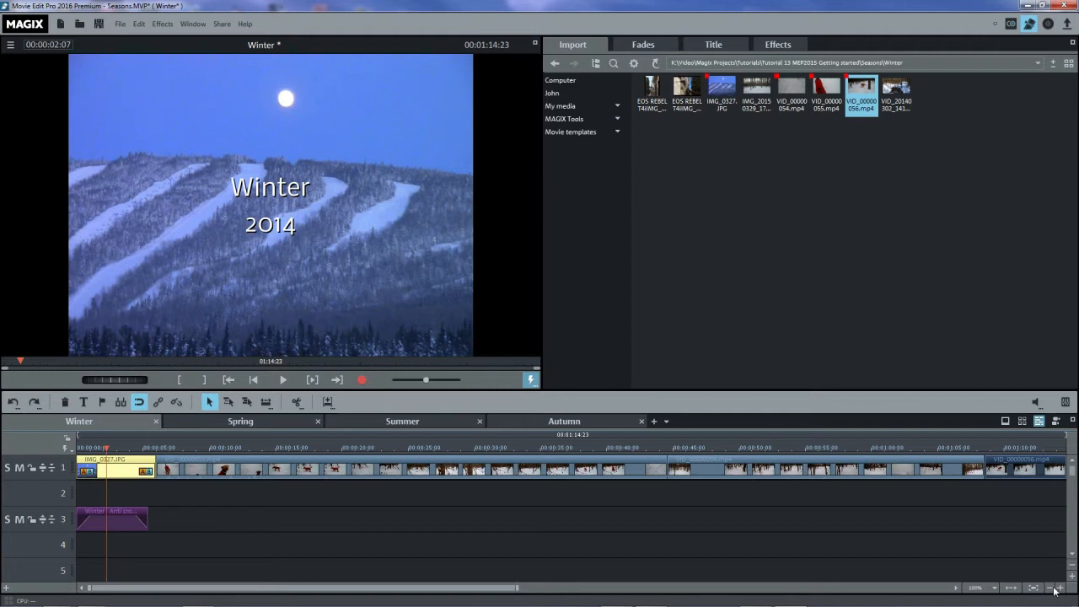
{"action": "left_click", "coordinate": [1050, 588]}
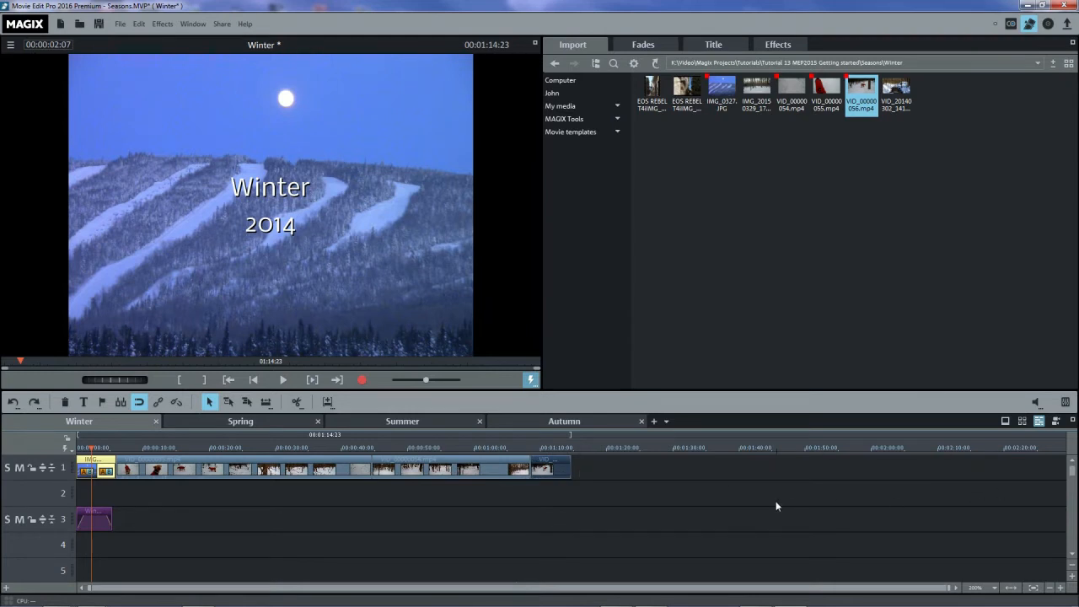
{"action": "left_click", "coordinate": [1012, 588]}
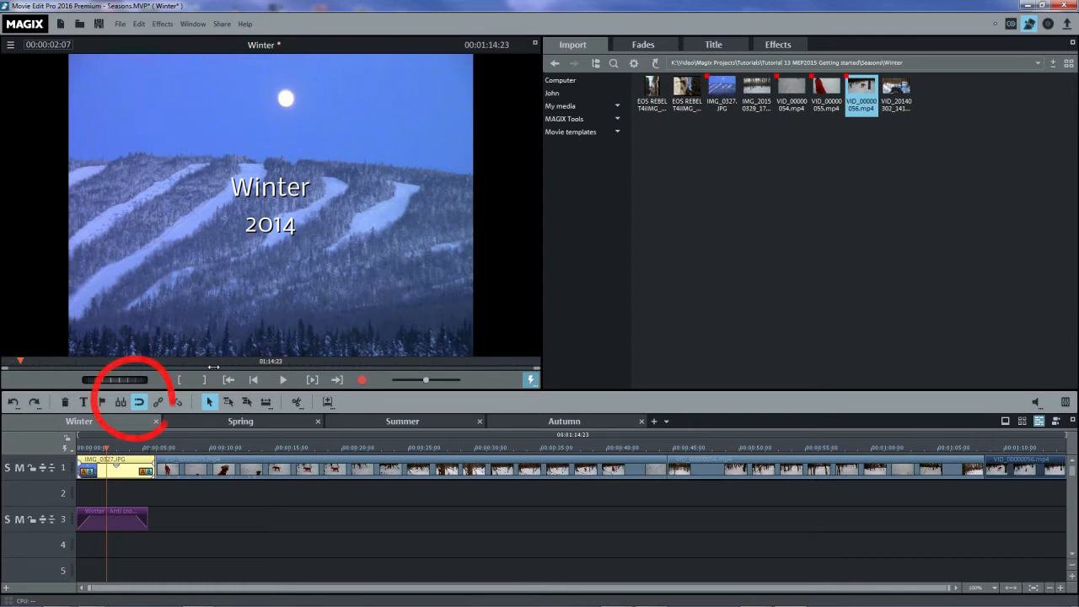
Step: Add the VID_20140302 video to track 1 directly after the last clip of the Winter movie
{"action": "left_click", "coordinate": [139, 403]}
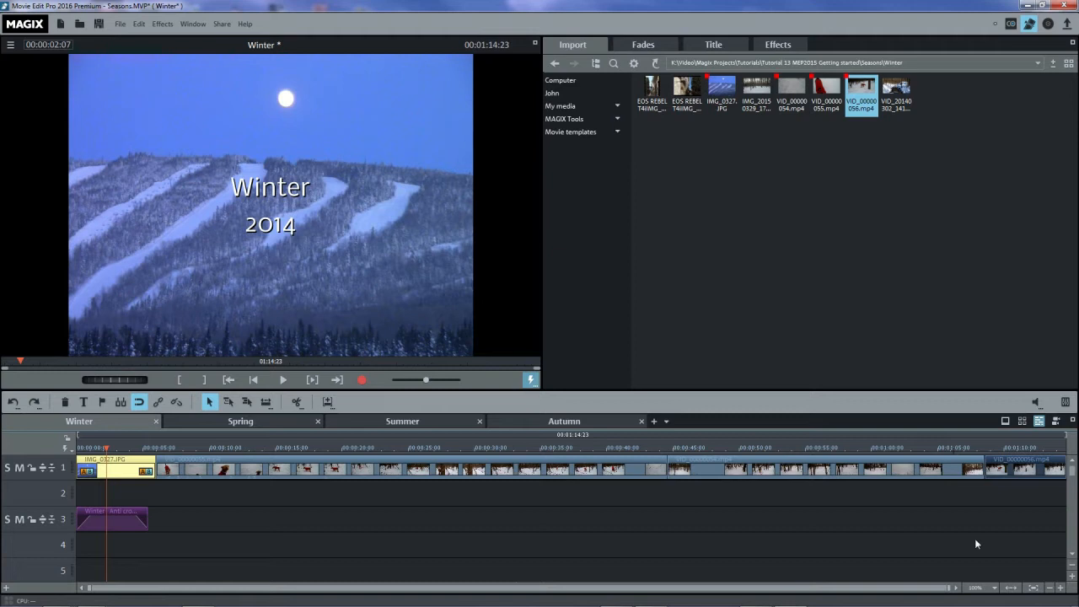
{"action": "left_click", "coordinate": [1051, 588]}
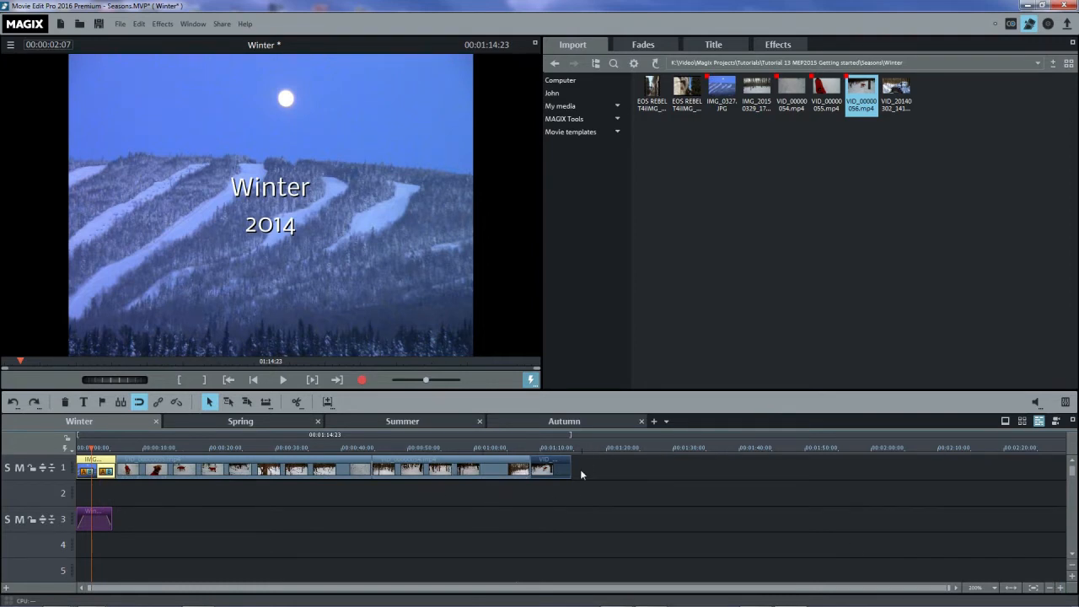
{"action": "left_click", "coordinate": [893, 87]}
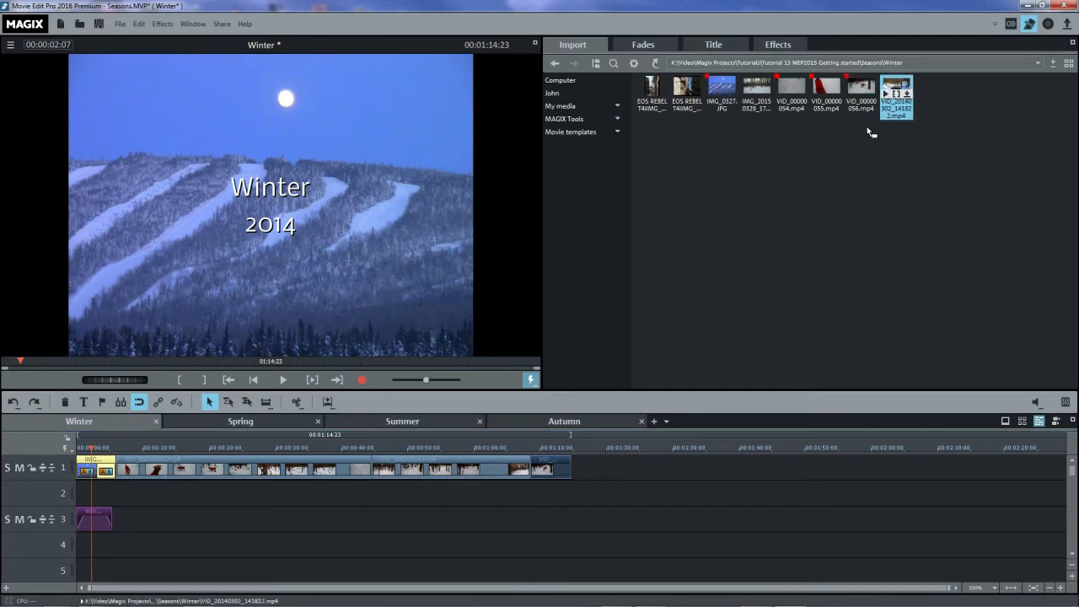
{"action": "left_click_drag", "start_coordinate": [709, 334], "coordinate": [648, 436]}
{"action": "left_click_drag", "start_coordinate": [602, 463], "coordinate": [615, 469]}
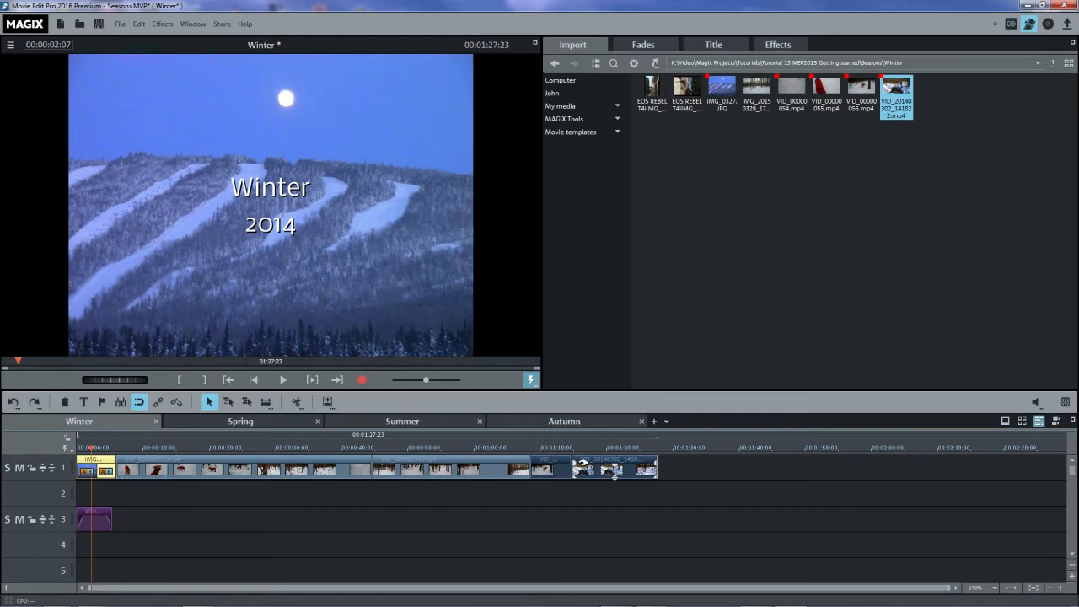
Step: Try to place the EOS REBEL T4iIMG_3380.JPG photo at the start of track 1, where the opening photo sits
{"action": "left_click", "coordinate": [657, 84]}
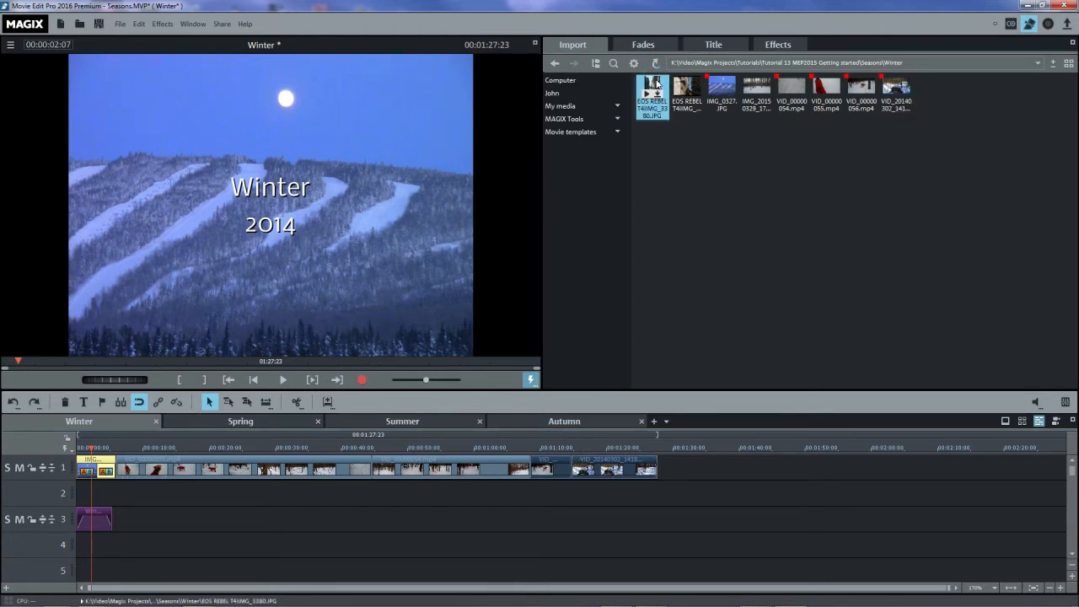
{"action": "left_click_drag", "start_coordinate": [657, 84], "coordinate": [97, 472]}
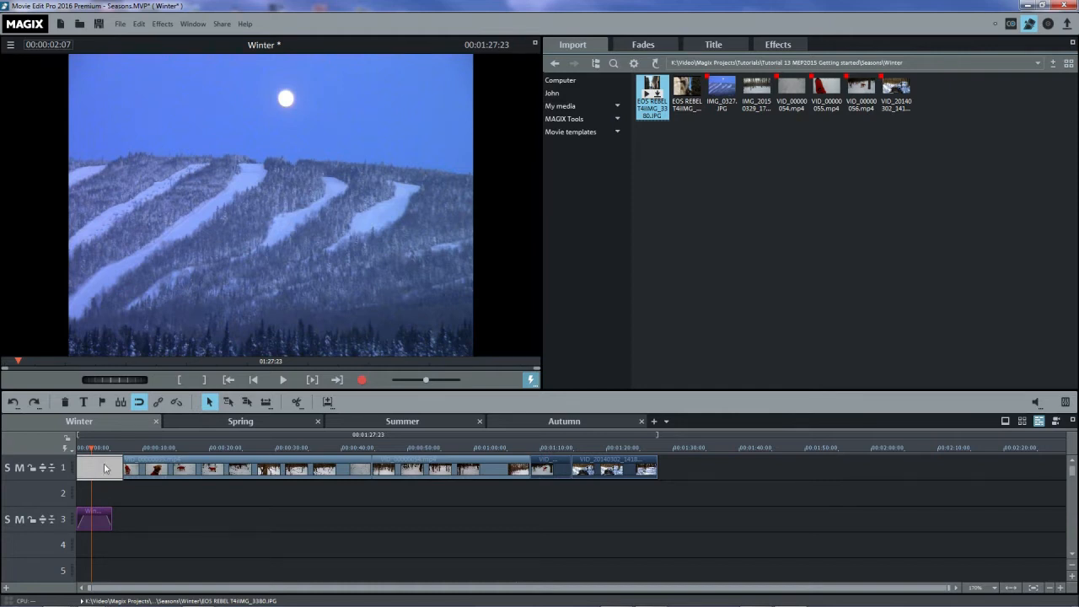
{"action": "left_click_drag", "start_coordinate": [97, 471], "coordinate": [97, 471]}
{"action": "left_click", "coordinate": [660, 116]}
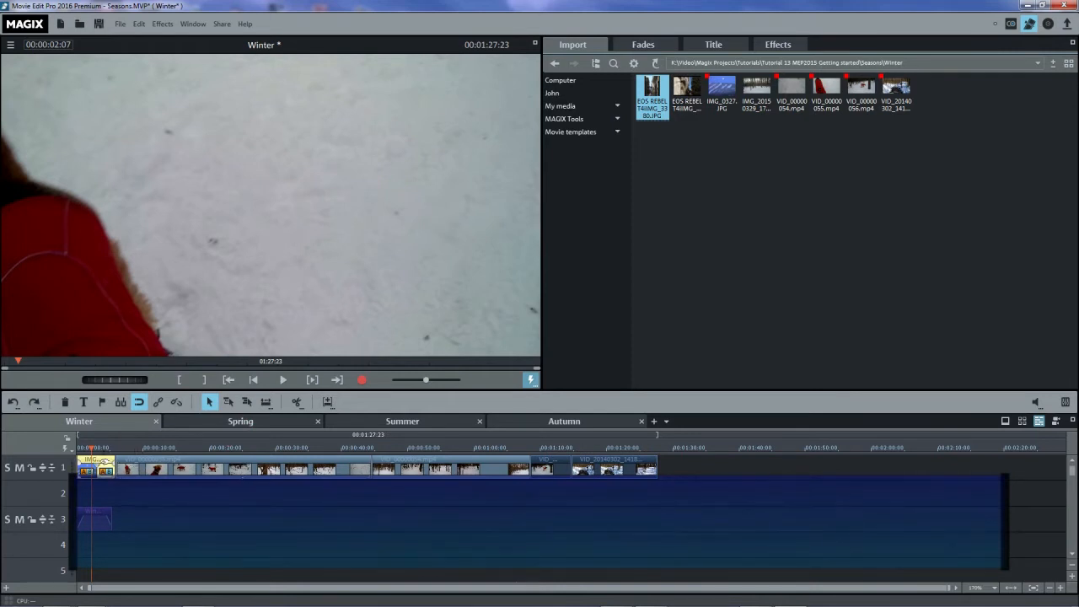
Step: Use the mouse mode for a track to try moving the opening photo together with the clips behind it on track 1
{"action": "left_click", "coordinate": [101, 466]}
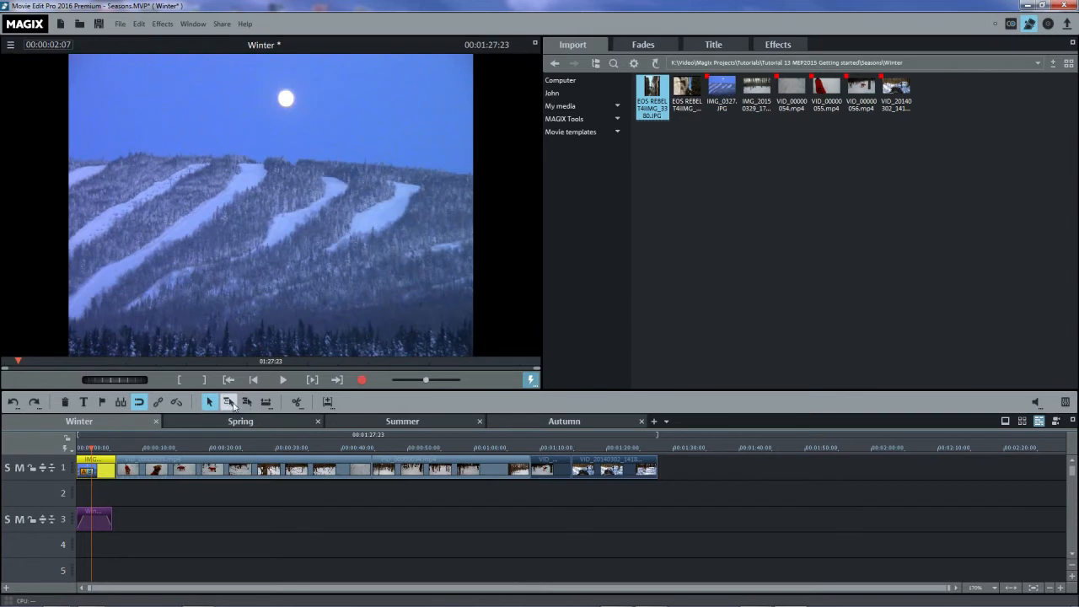
{"action": "left_click", "coordinate": [229, 404]}
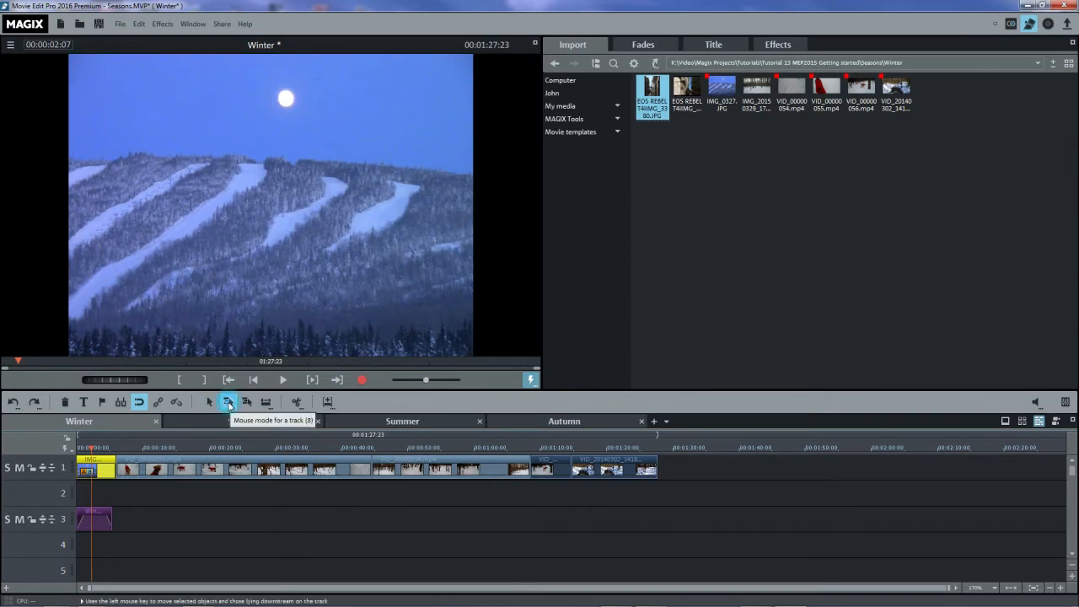
{"action": "left_click", "coordinate": [104, 472]}
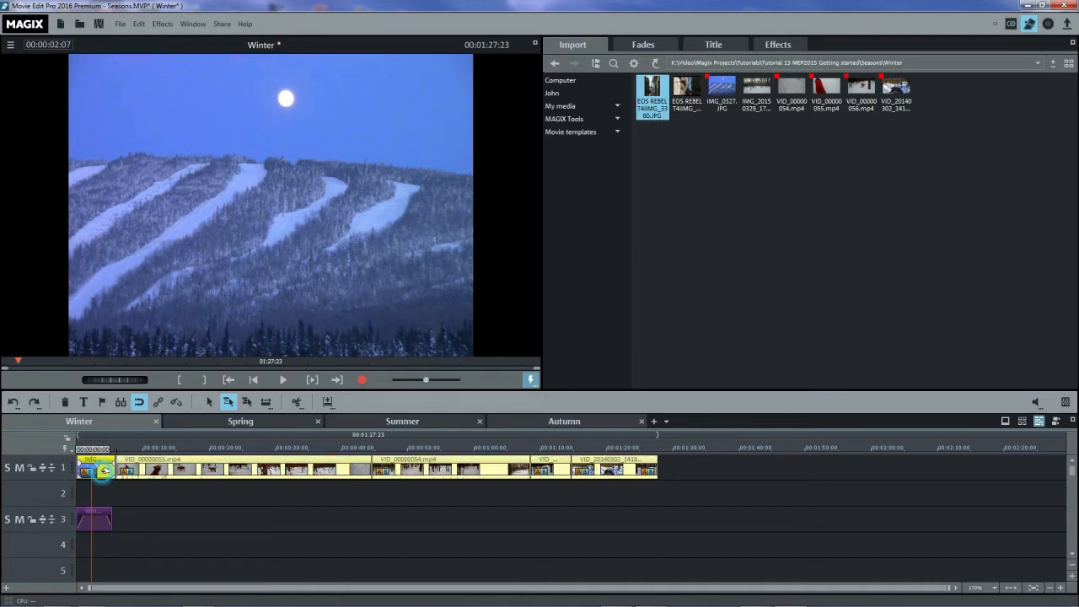
{"action": "mouse_move", "coordinate": [104, 472]}
{"action": "left_mouse_down"}
{"action": "mouse_move", "coordinate": [299, 472]}
{"action": "mouse_move", "coordinate": [102, 472]}
{"action": "left_mouse_up"}
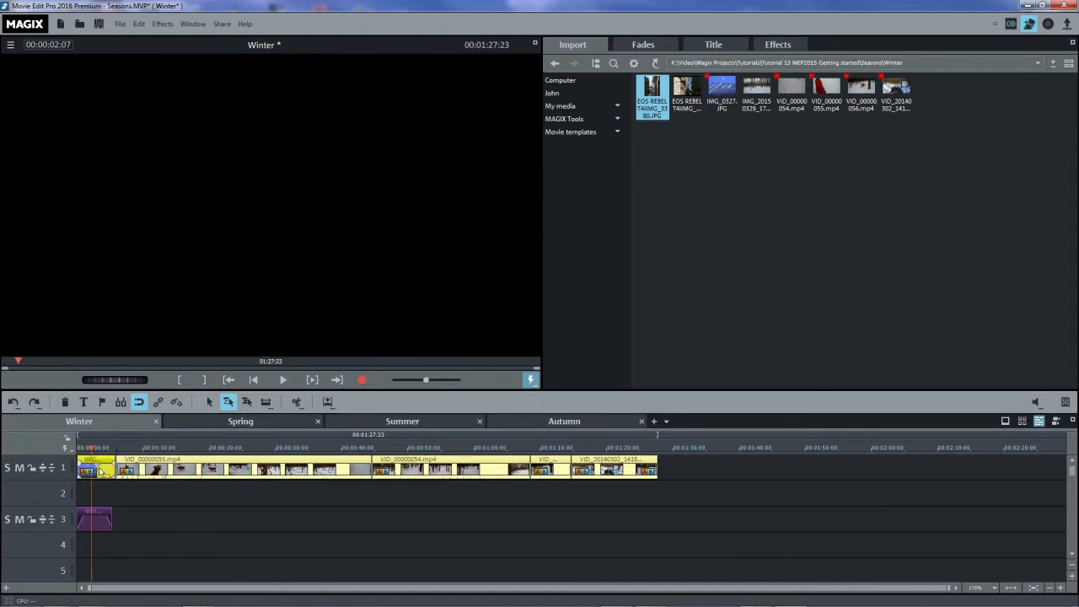
{"action": "left_click", "coordinate": [102, 472]}
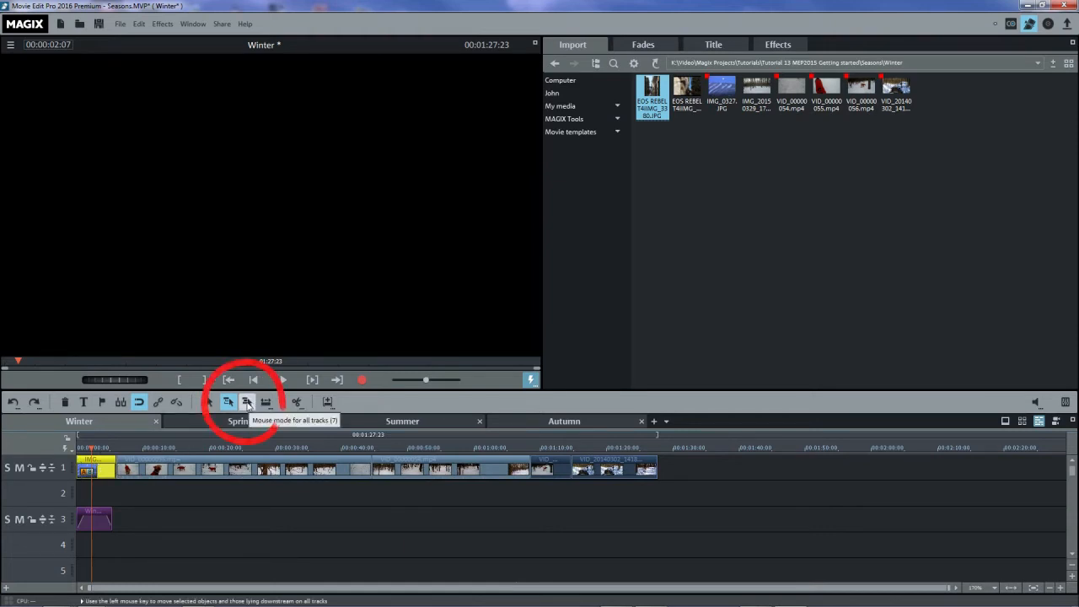
Step: Use the mouse mode for all tracks to move every clip and the title about 17 seconds later
{"action": "left_click", "coordinate": [247, 404]}
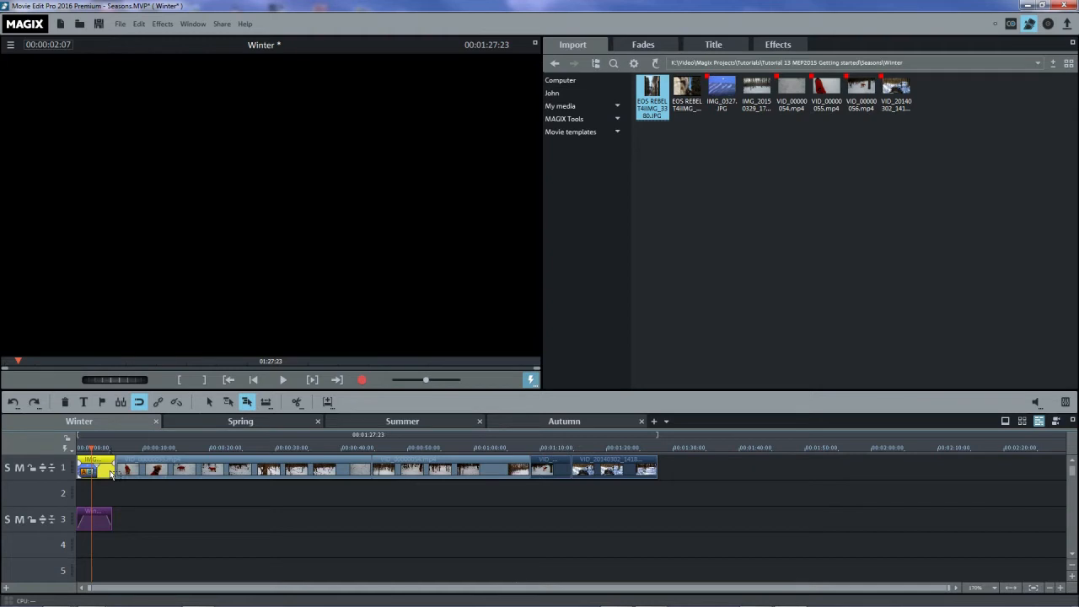
{"action": "key", "text": "ctrl+a"}
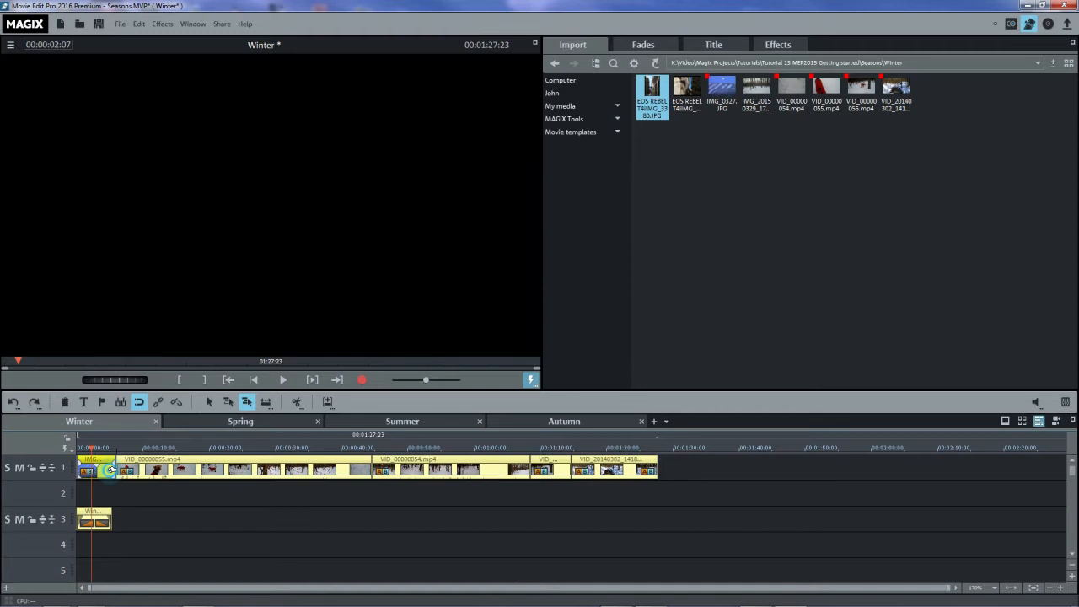
{"action": "left_click_drag", "start_coordinate": [105, 470], "coordinate": [220, 470]}
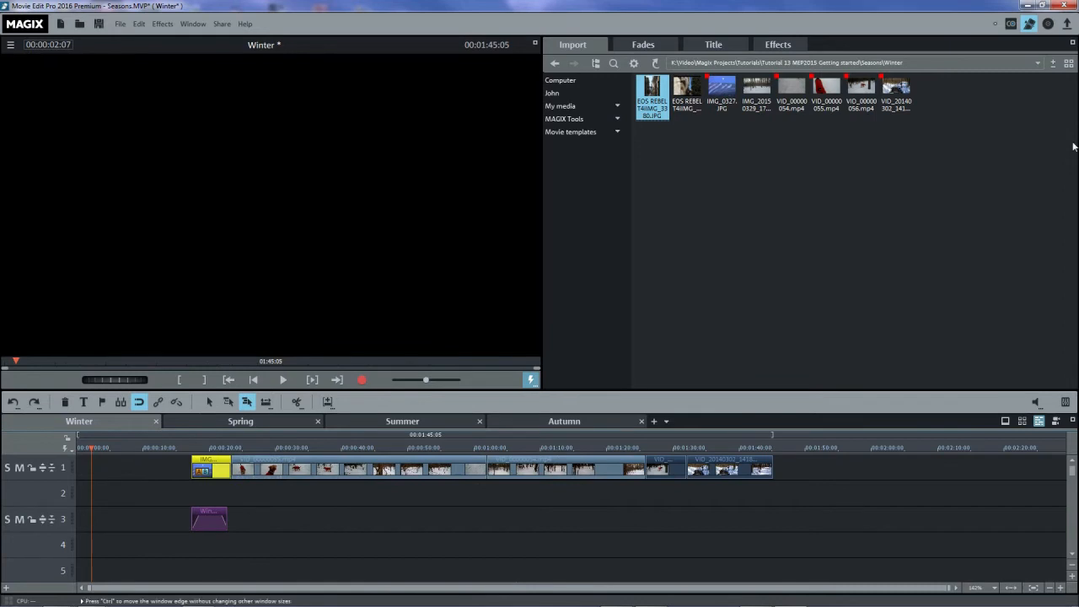
Step: Place the EOS REBEL T4iIMG_3380.JPG photo at the start of track 1 and move the other objects back against it
{"action": "mouse_move", "coordinate": [656, 87]}
{"action": "left_mouse_down"}
{"action": "mouse_move", "coordinate": [422, 205]}
{"action": "mouse_move", "coordinate": [153, 433]}
{"action": "mouse_move", "coordinate": [130, 474]}
{"action": "mouse_move", "coordinate": [93, 473]}
{"action": "left_mouse_up"}
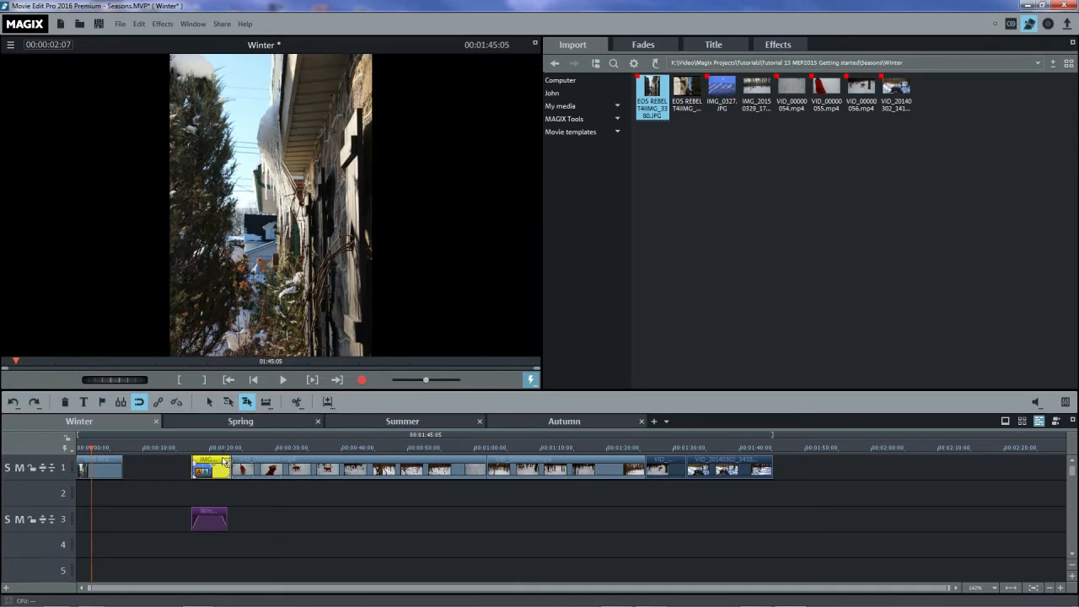
{"action": "left_click_drag", "start_coordinate": [224, 465], "coordinate": [156, 462]}
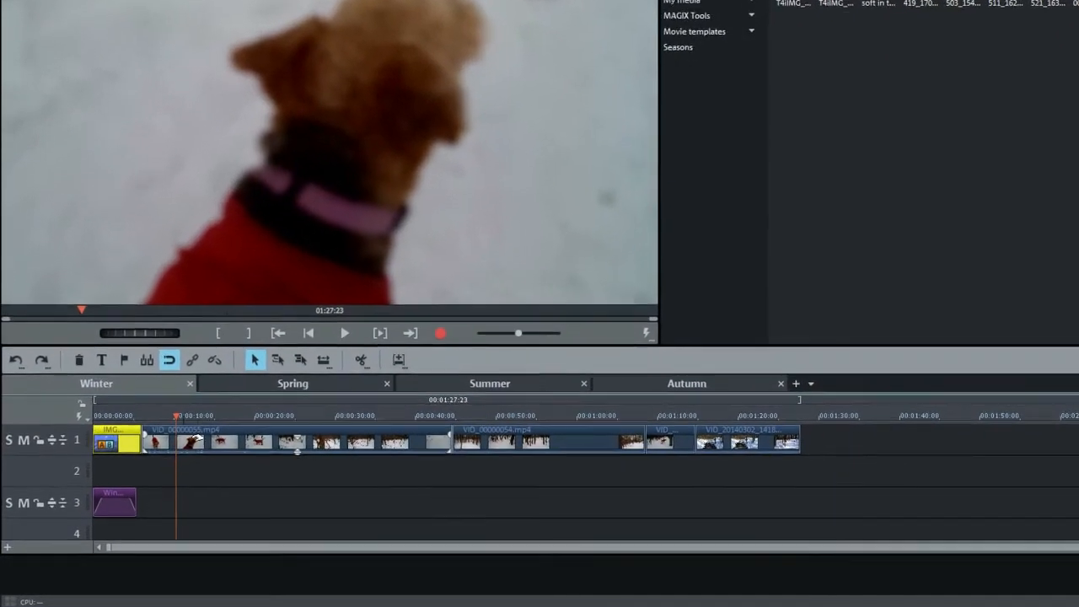
Step: Enlarge track 1 with the VID_00000055.mp4 clip selected, and compare the mouse modes for single objects, one track and all tracks
{"action": "left_click", "coordinate": [198, 442]}
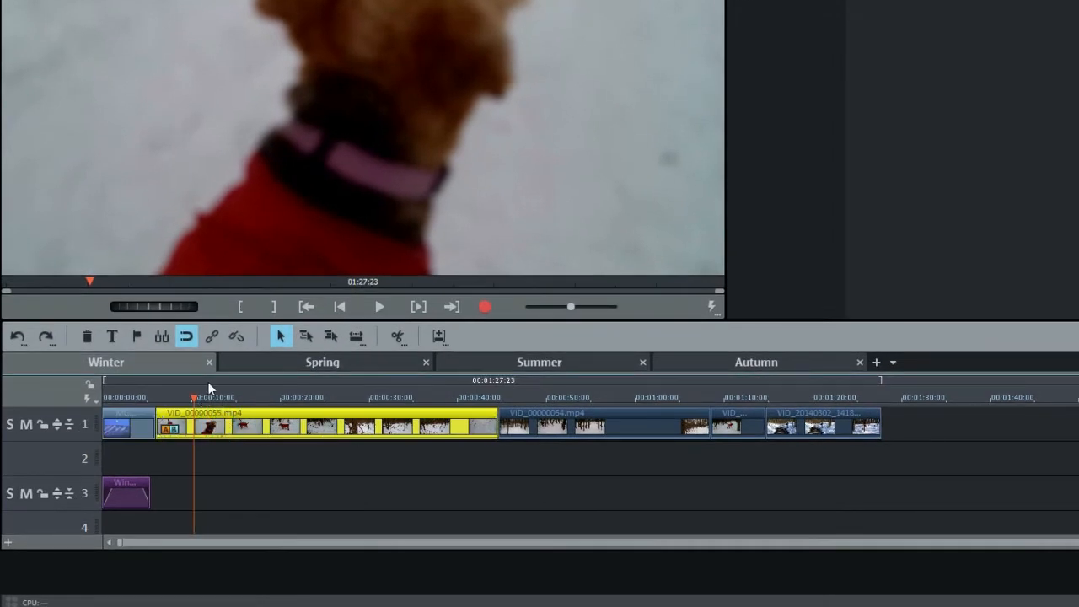
{"action": "left_click", "coordinate": [59, 424]}
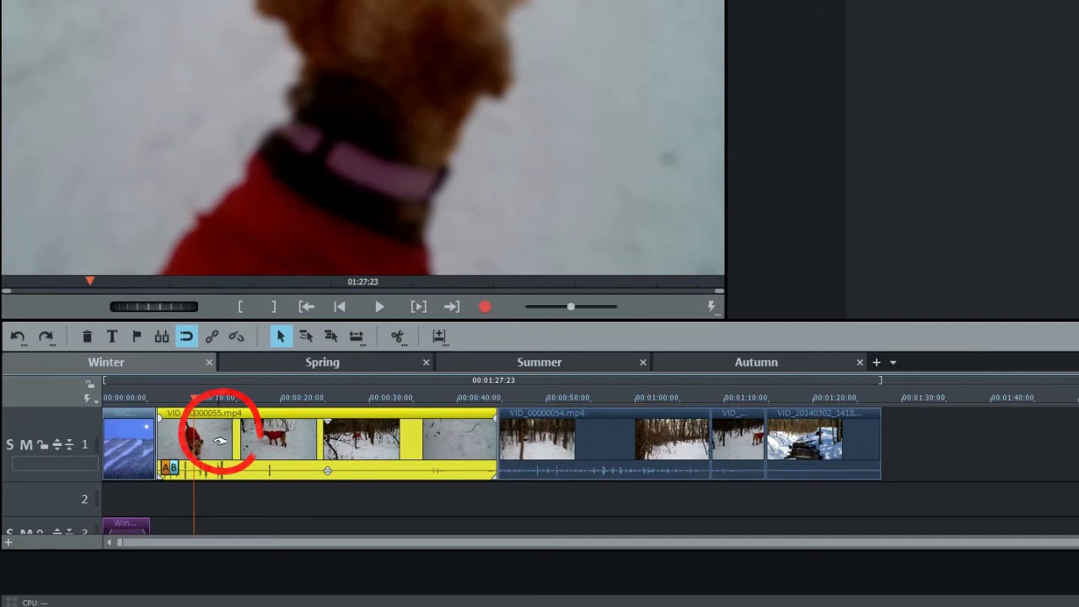
{"action": "left_click", "coordinate": [300, 334]}
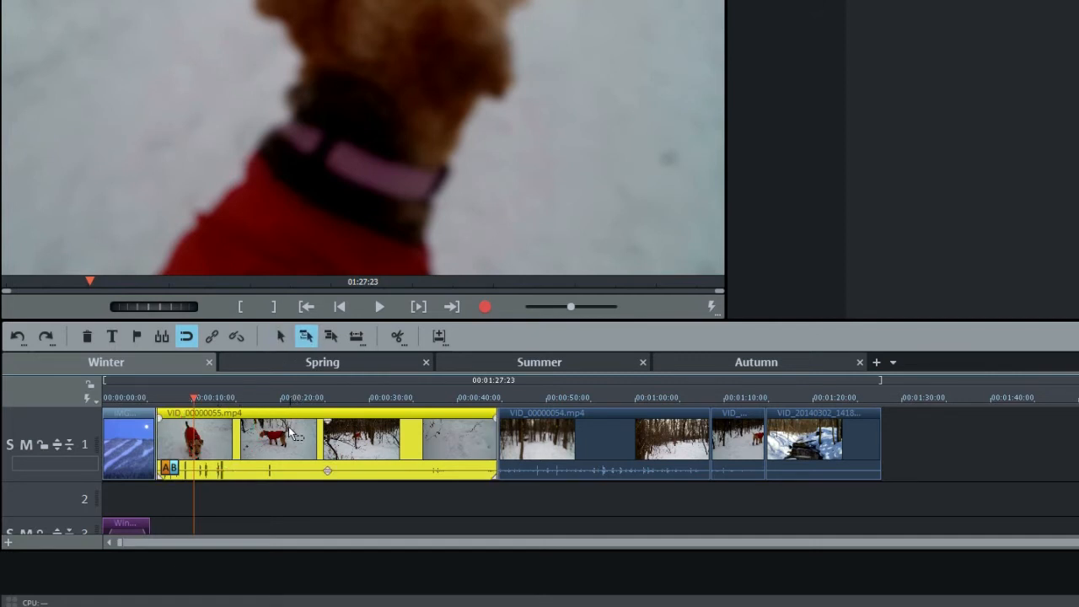
{"action": "left_click", "coordinate": [331, 335]}
{"action": "left_click", "coordinate": [295, 438]}
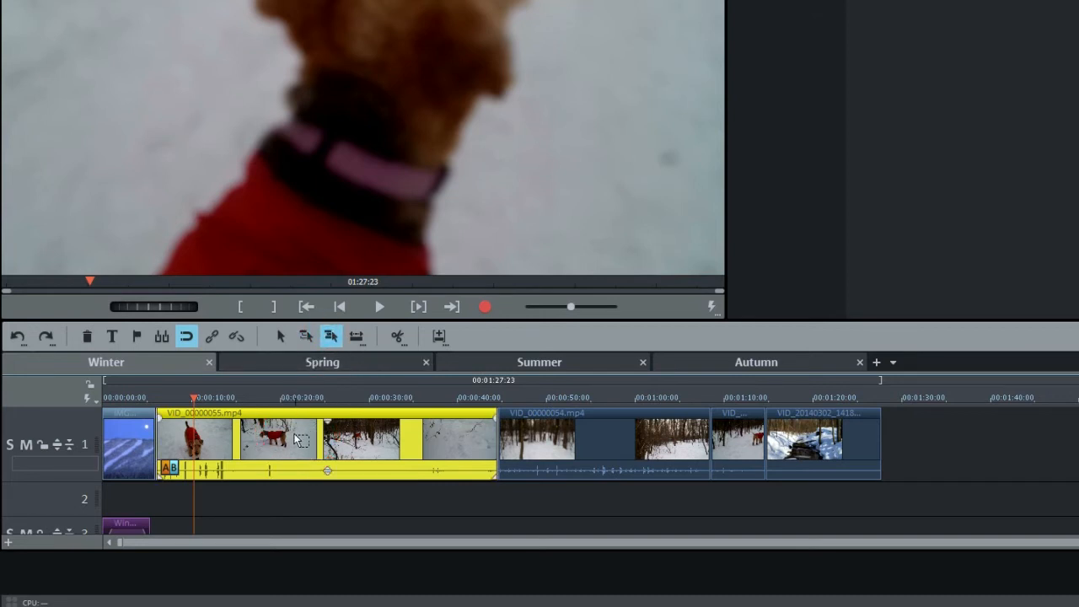
{"action": "left_click", "coordinate": [281, 336]}
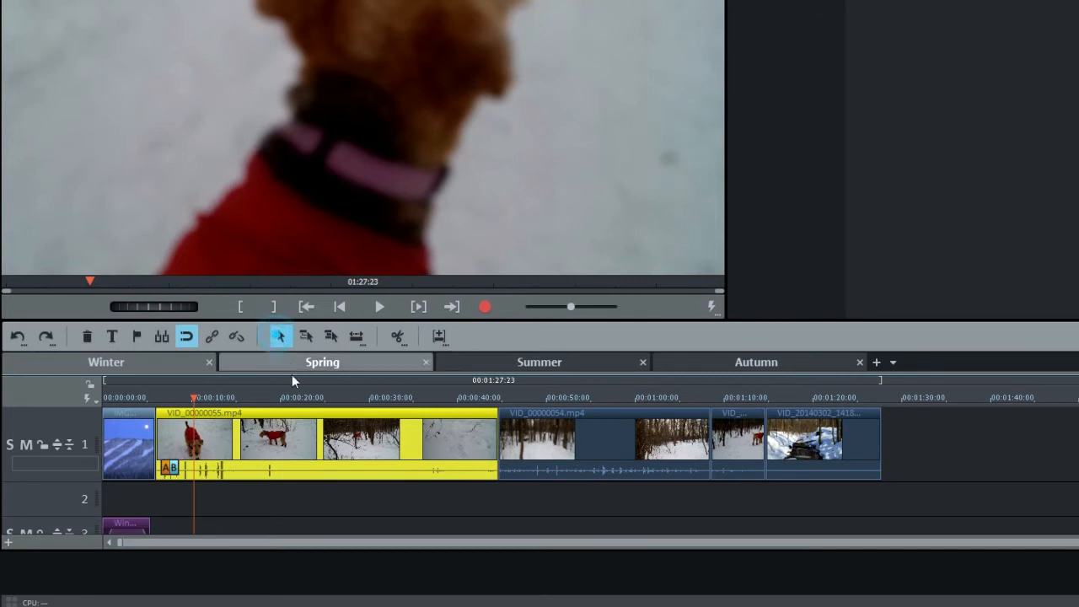
{"action": "left_click", "coordinate": [306, 335]}
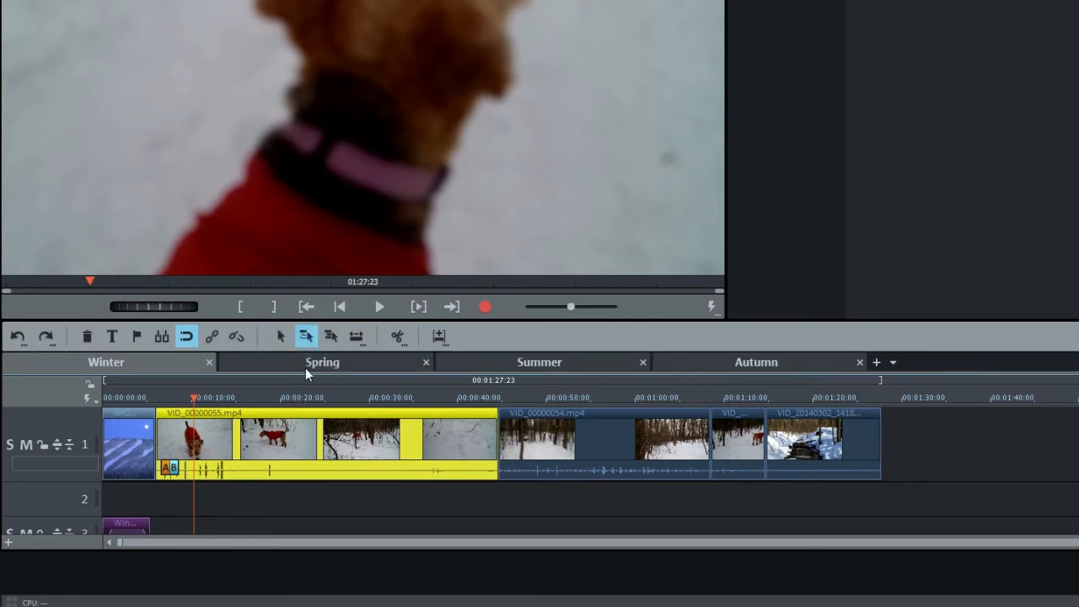
{"action": "left_click", "coordinate": [332, 336]}
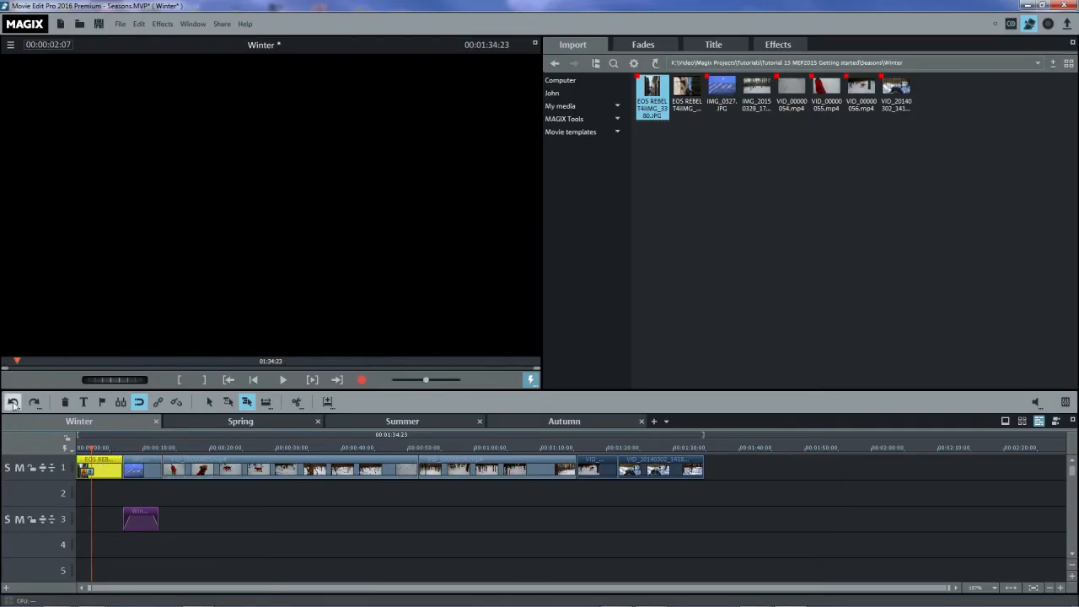
Step: Undo the insertion of the EOS REBEL photo and the moves of the objects on all tracks
{"action": "left_click", "coordinate": [12, 404]}
{"action": "left_click", "coordinate": [13, 403]}
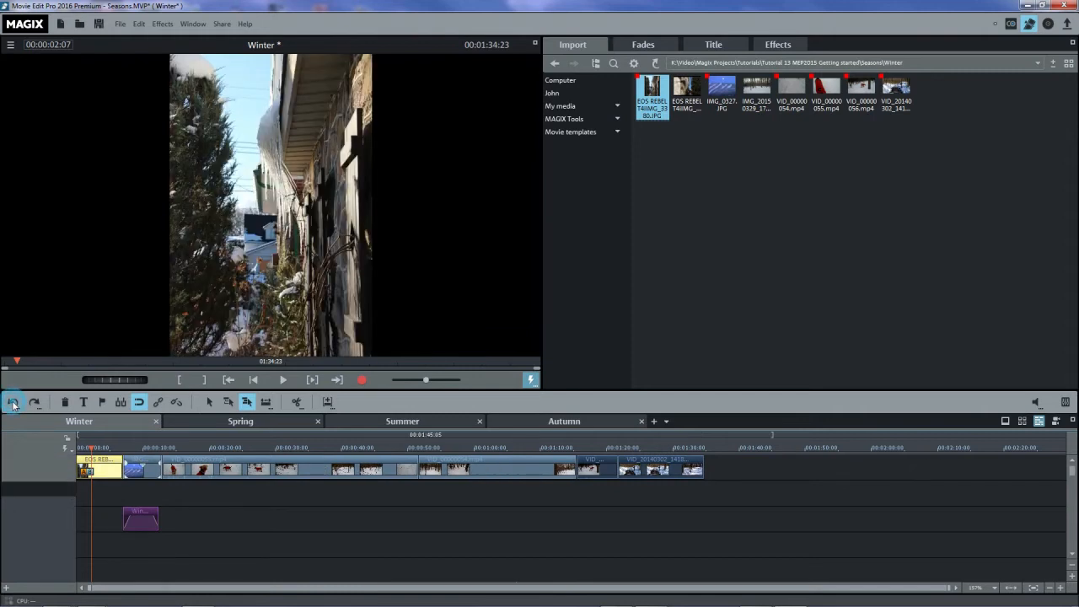
{"action": "left_click", "coordinate": [13, 403]}
{"action": "left_click", "coordinate": [13, 403]}
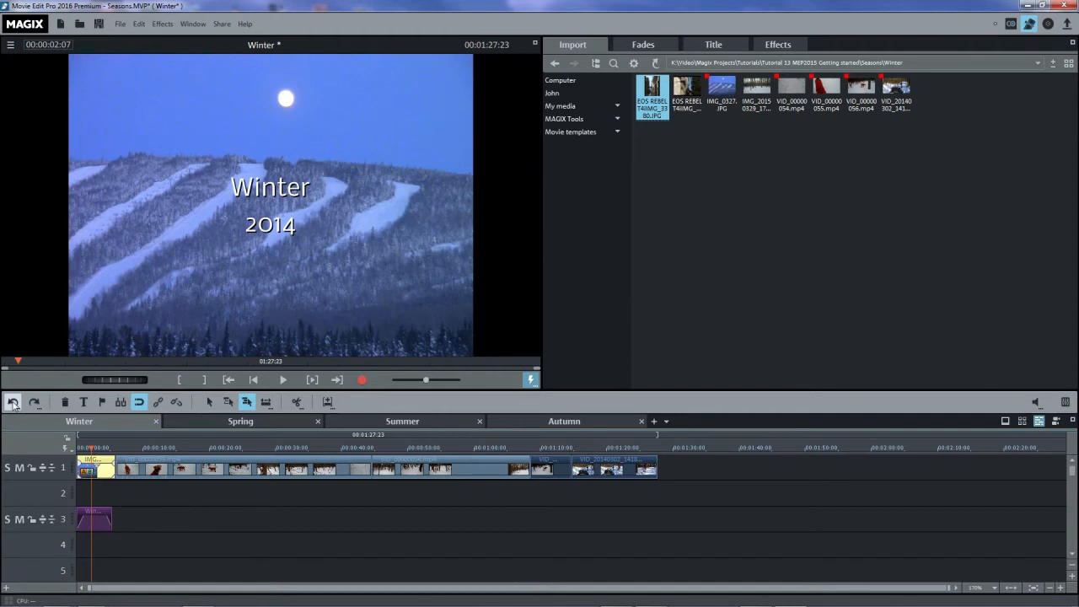
{"action": "left_click", "coordinate": [13, 404]}
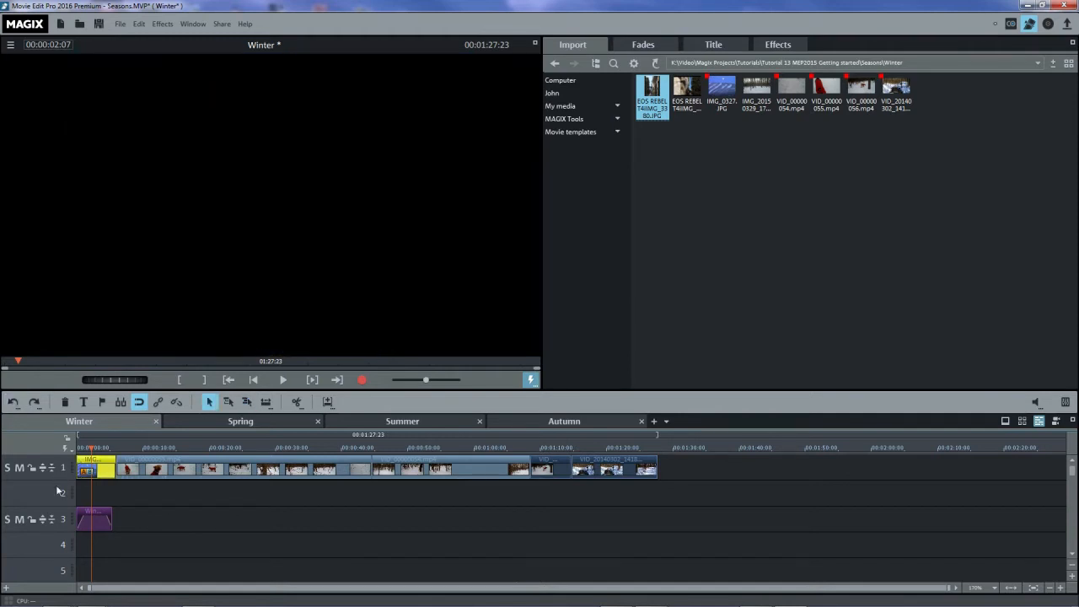
Step: Group the IMG_0327 photo on track 1 with the Winter title on track 3
{"action": "mouse_move", "coordinate": [94, 516]}
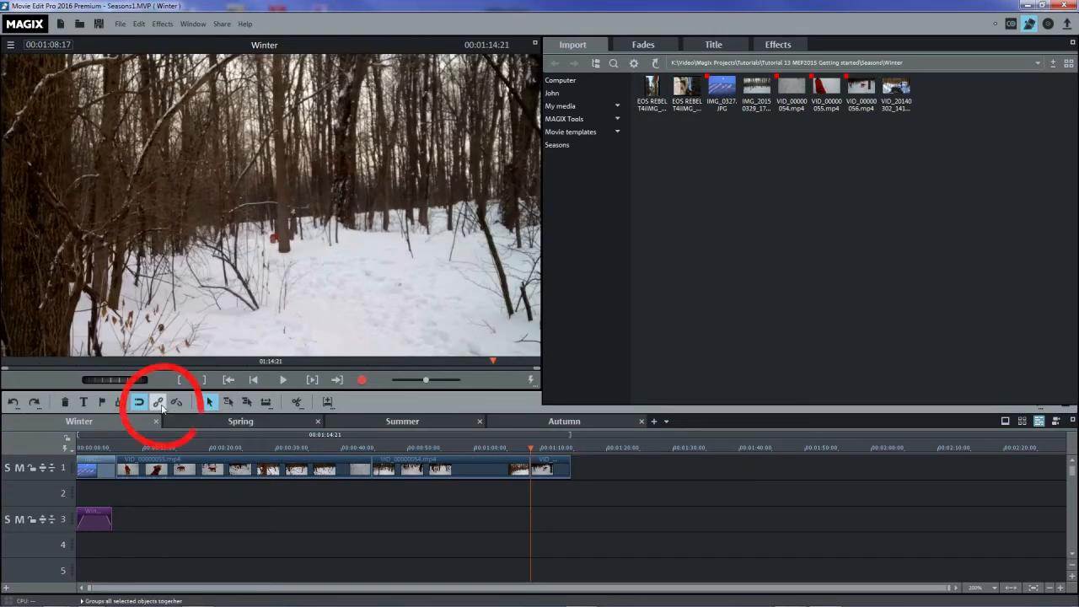
{"action": "left_click", "coordinate": [100, 470], "text": "ctrl"}
{"action": "left_click", "coordinate": [96, 519], "text": "ctrl"}
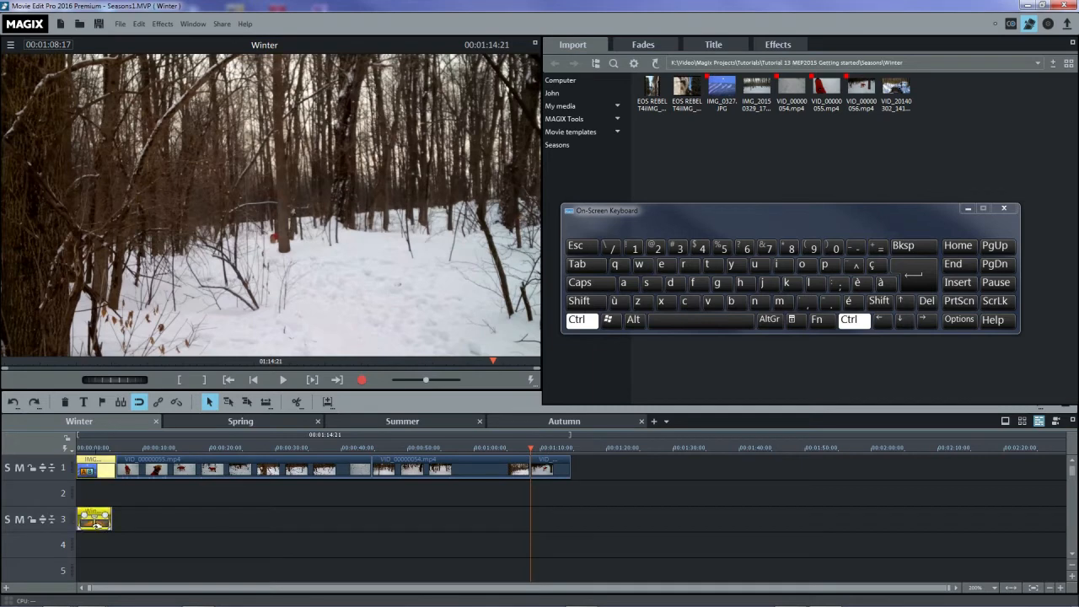
{"action": "left_click", "coordinate": [158, 403]}
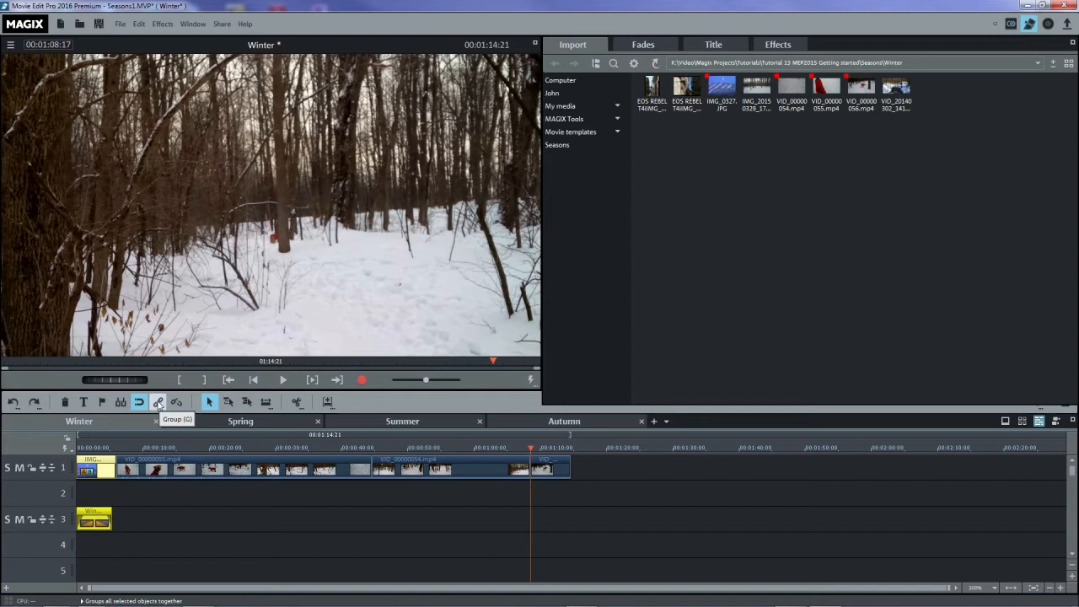
{"action": "left_click", "coordinate": [144, 498]}
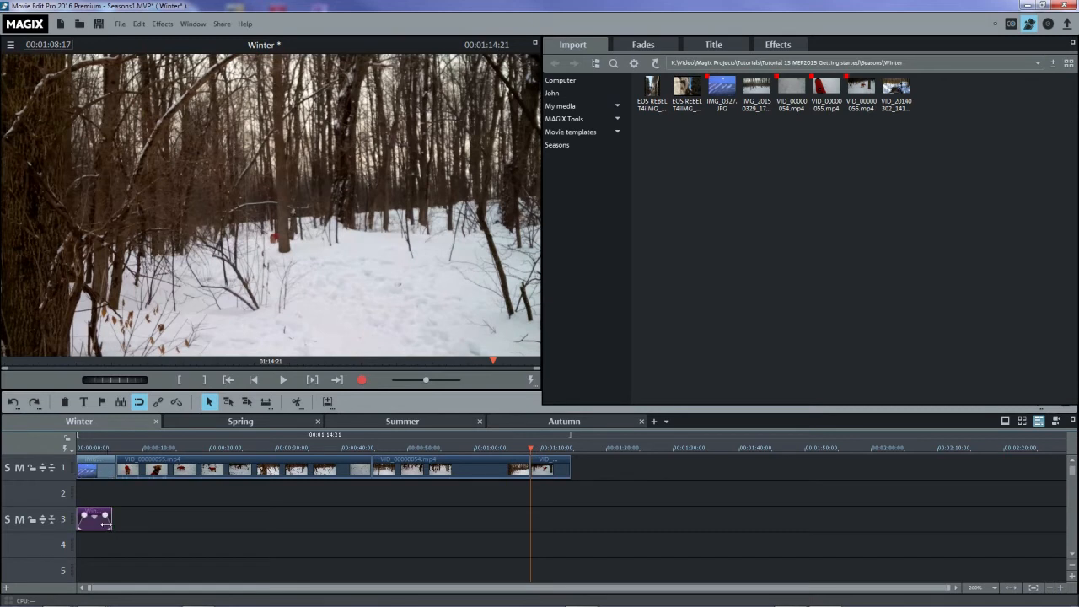
Step: Test the group by selecting the Winter title and the photo alternately and nudging each slightly
{"action": "left_click", "coordinate": [103, 522]}
{"action": "left_click", "coordinate": [115, 495]}
{"action": "left_click", "coordinate": [107, 470]}
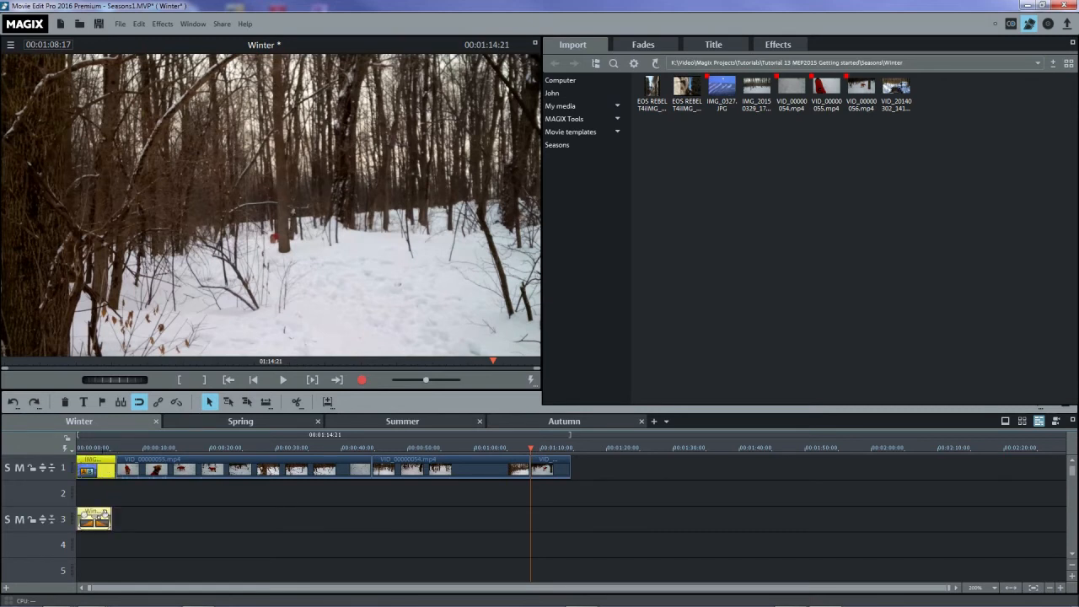
{"action": "left_click", "coordinate": [104, 505]}
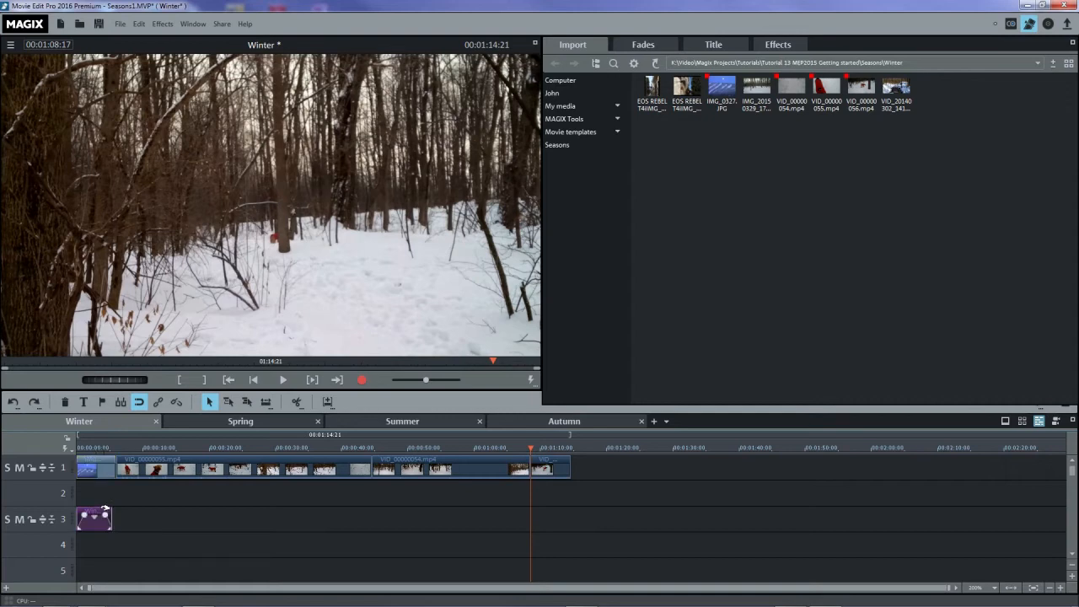
{"action": "left_click", "coordinate": [100, 525]}
{"action": "mouse_move", "coordinate": [106, 523]}
{"action": "left_mouse_down"}
{"action": "mouse_move", "coordinate": [171, 548]}
{"action": "mouse_move", "coordinate": [102, 521]}
{"action": "left_mouse_up"}
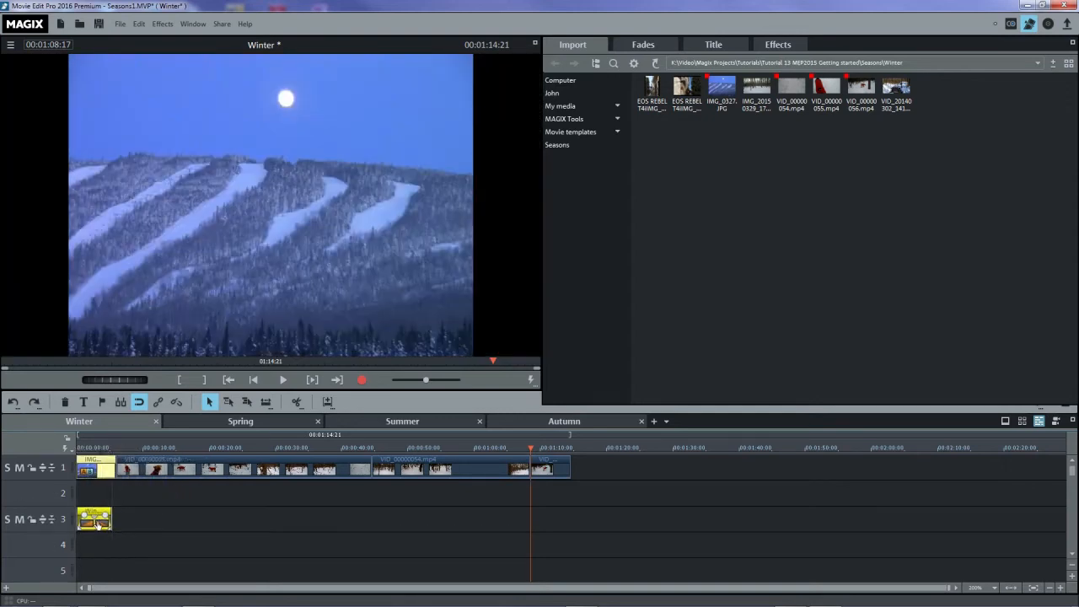
{"action": "left_click", "coordinate": [102, 466]}
{"action": "mouse_move", "coordinate": [102, 465]}
{"action": "left_mouse_down"}
{"action": "mouse_move", "coordinate": [113, 492]}
{"action": "mouse_move", "coordinate": [104, 466]}
{"action": "left_mouse_up"}
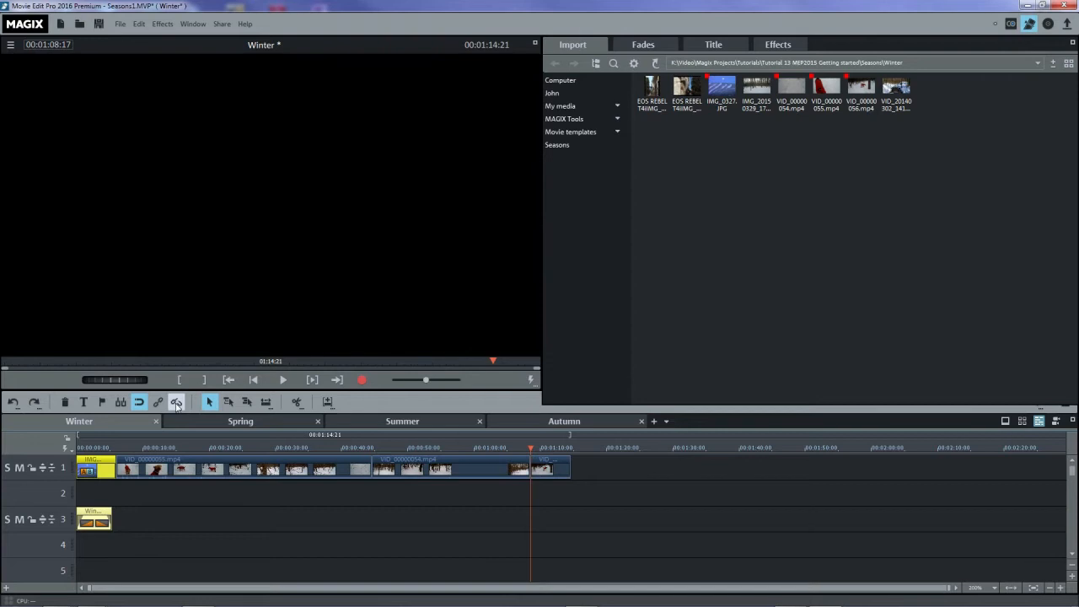
Step: Ungroup the photo and the Winter title, and try a selection frame around all the objects on tracks 1 to 3
{"action": "left_click", "coordinate": [176, 403]}
{"action": "mouse_move", "coordinate": [97, 518]}
{"action": "left_mouse_down"}
{"action": "mouse_move", "coordinate": [135, 519]}
{"action": "mouse_move", "coordinate": [99, 523]}
{"action": "left_mouse_up"}
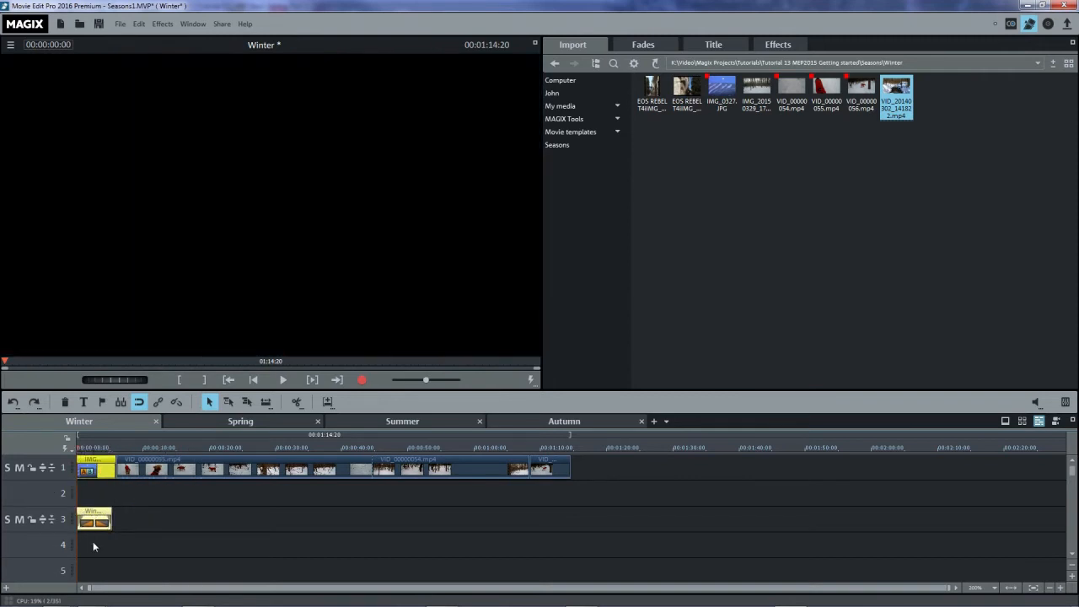
{"action": "left_click_drag", "start_coordinate": [93, 544], "coordinate": [540, 469]}
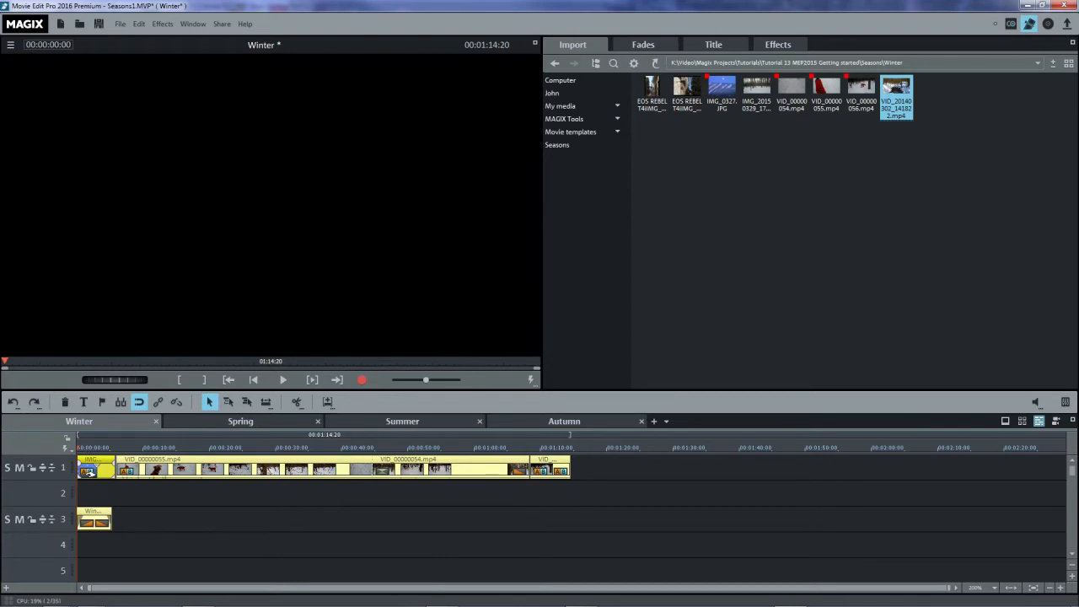
{"action": "mouse_move", "coordinate": [88, 471]}
{"action": "left_mouse_down"}
{"action": "mouse_move", "coordinate": [104, 496]}
{"action": "mouse_move", "coordinate": [160, 496]}
{"action": "mouse_move", "coordinate": [95, 496]}
{"action": "mouse_move", "coordinate": [88, 471]}
{"action": "left_mouse_up"}
{"action": "left_click", "coordinate": [146, 489]}
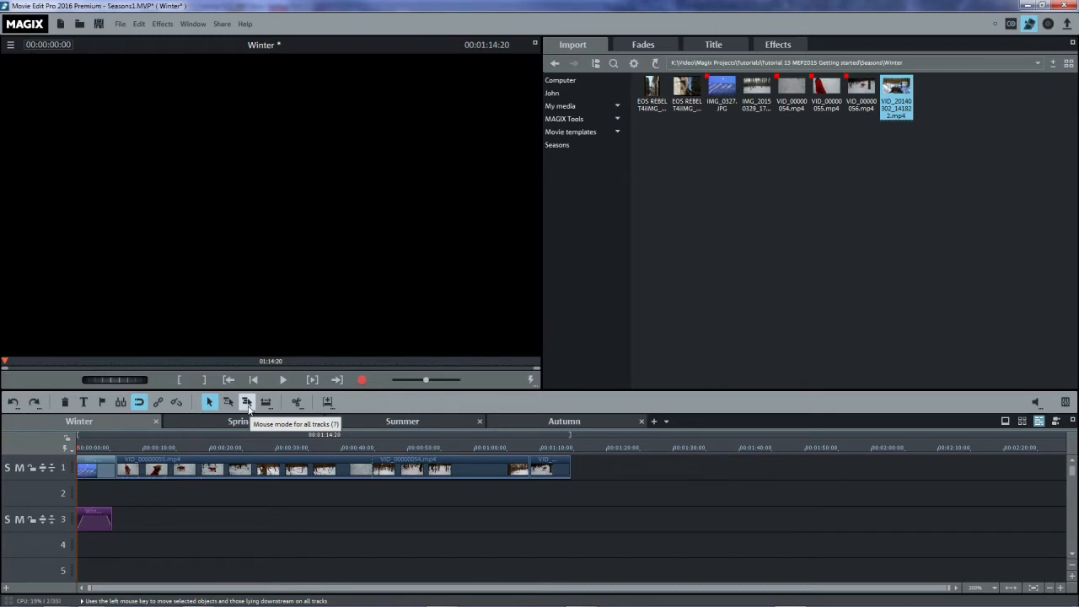
Step: Preview the VID_20140302_141822.mp4 clip and set its in point at 00:00:00:19 and its out point at 00:00:11:21
{"action": "left_click", "coordinate": [896, 91]}
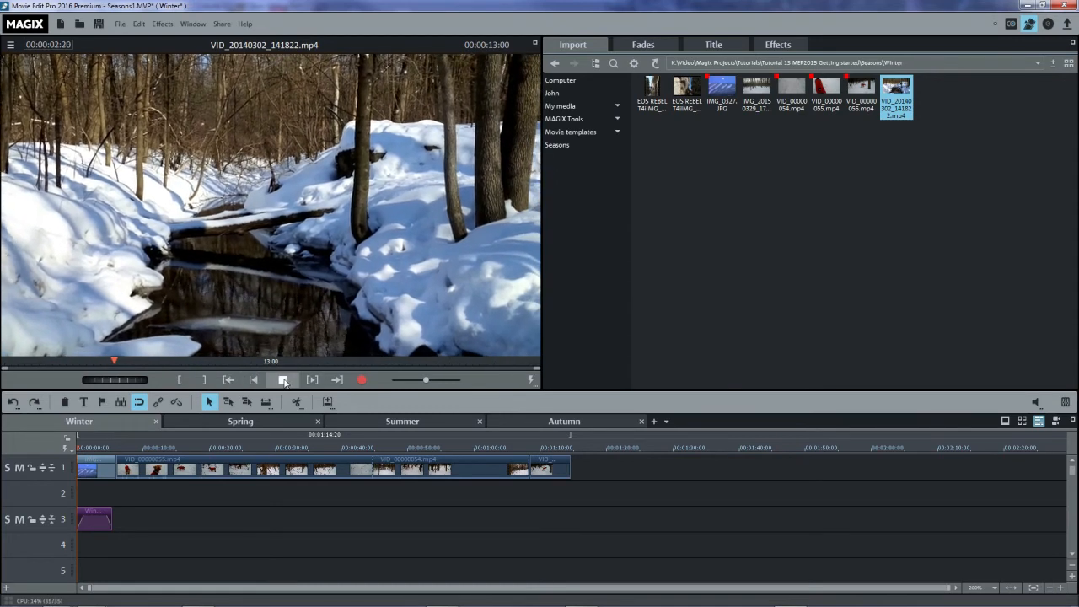
{"action": "left_click", "coordinate": [283, 381]}
{"action": "left_click", "coordinate": [21, 361]}
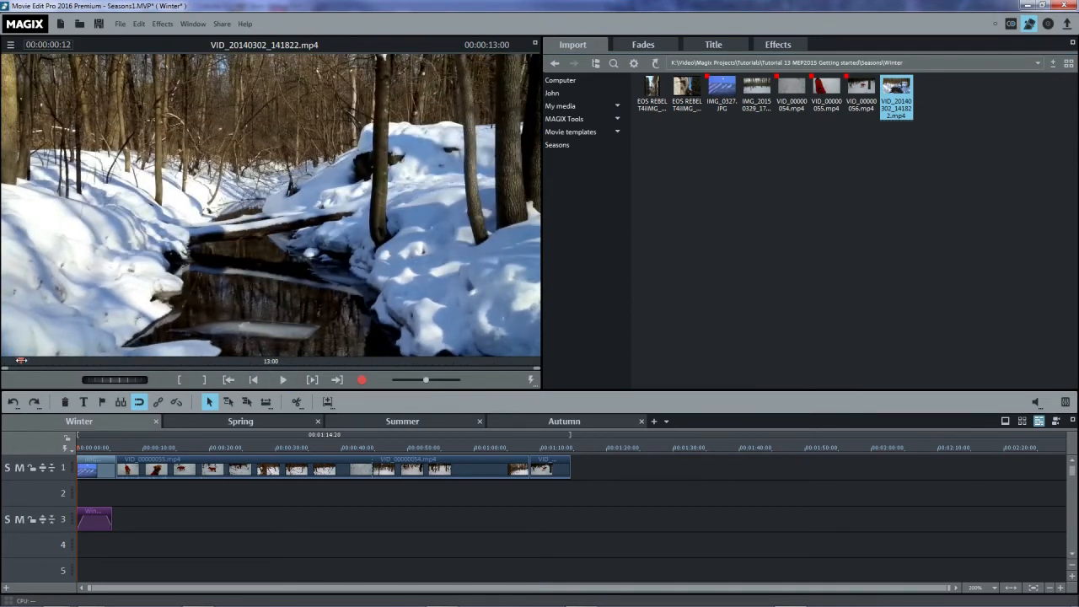
{"action": "left_click", "coordinate": [178, 379]}
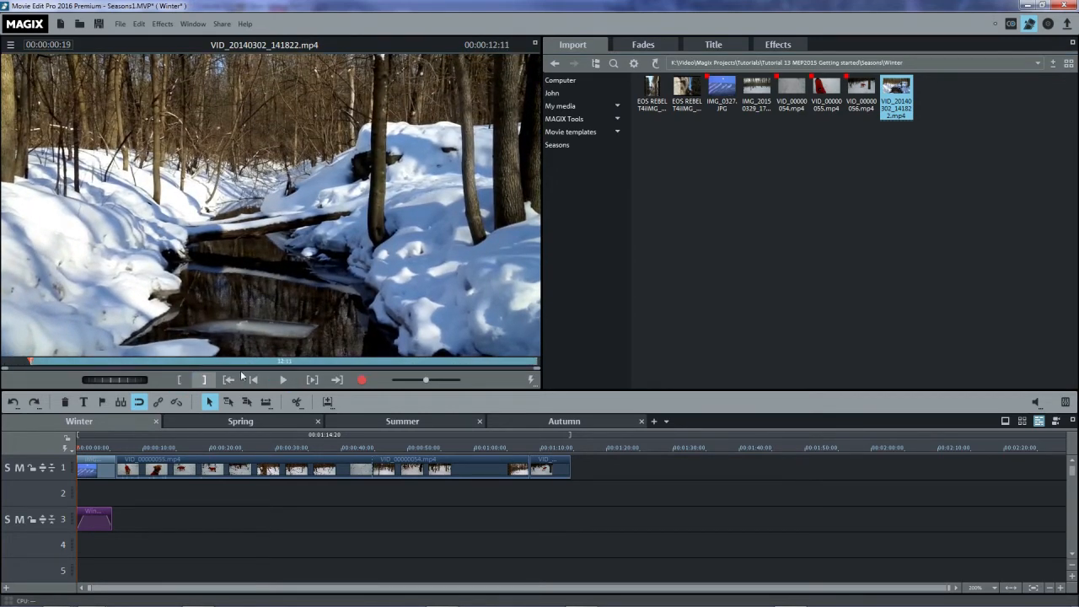
{"action": "left_click_drag", "start_coordinate": [429, 357], "coordinate": [479, 360]}
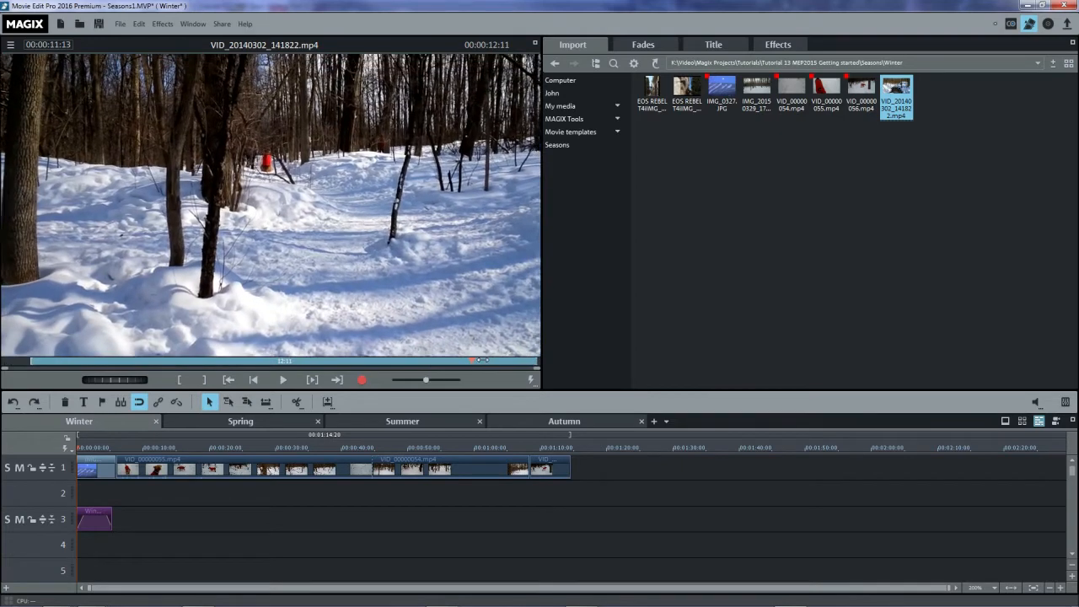
{"action": "left_click", "coordinate": [204, 379]}
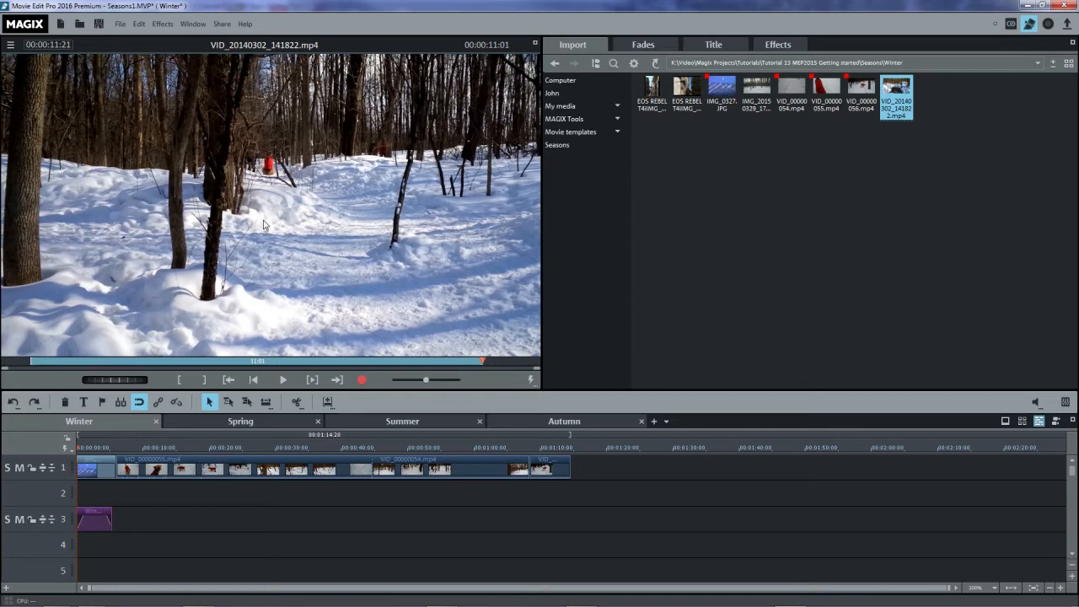
Step: Place the trimmed VID_20140302_141822.mp4 clip at the end of track 1 and play the movie from the start
{"action": "left_click_drag", "start_coordinate": [264, 224], "coordinate": [608, 466]}
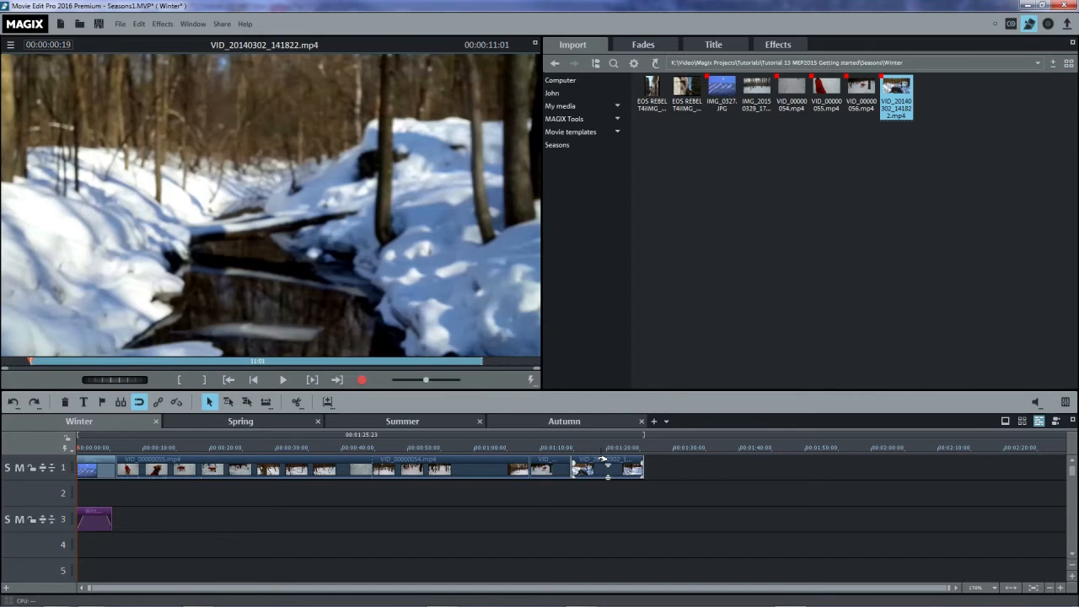
{"action": "left_click", "coordinate": [590, 483]}
{"action": "left_click_drag", "start_coordinate": [643, 447], "coordinate": [79, 440]}
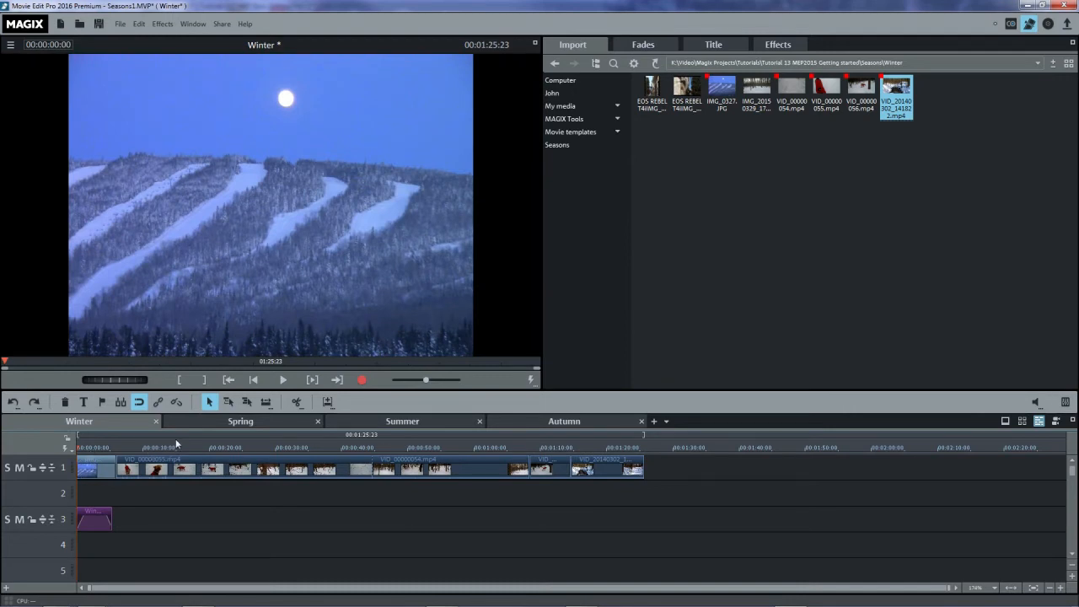
{"action": "left_click", "coordinate": [284, 380]}
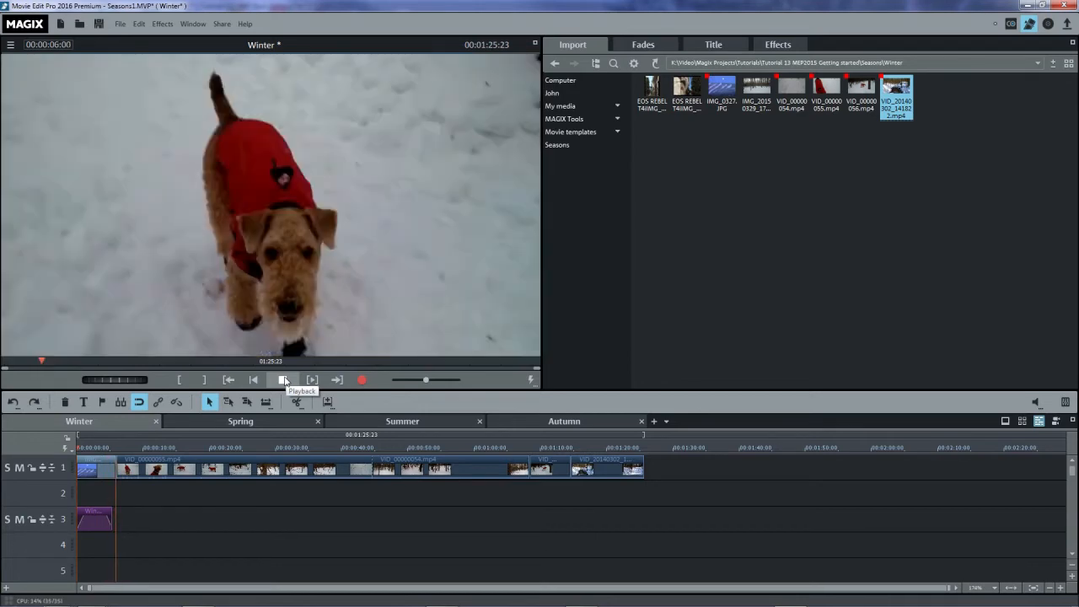
{"action": "left_click", "coordinate": [284, 380]}
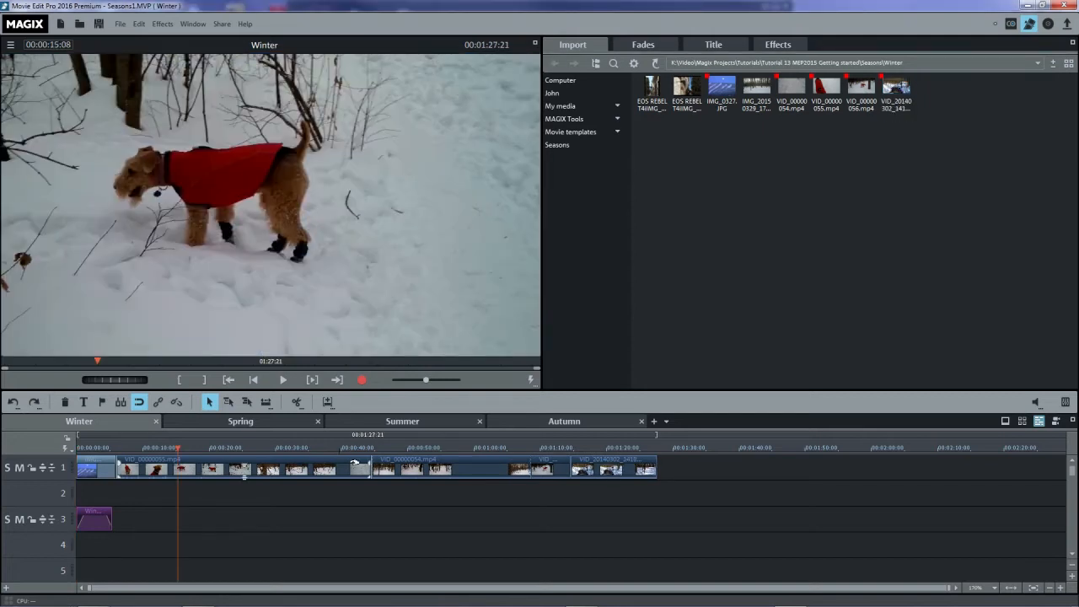
Step: Add a title reading "Title 4" at 00:00:44:19, where the VID_00000054.mp4 clip begins
{"action": "left_click", "coordinate": [372, 444]}
{"action": "left_click", "coordinate": [406, 463]}
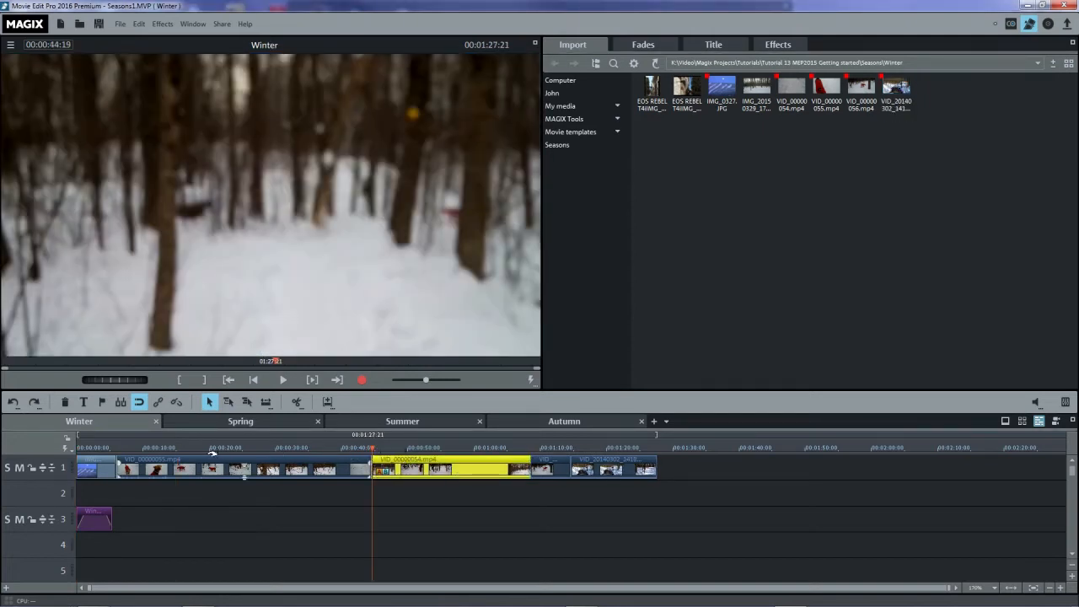
{"action": "left_click", "coordinate": [82, 402]}
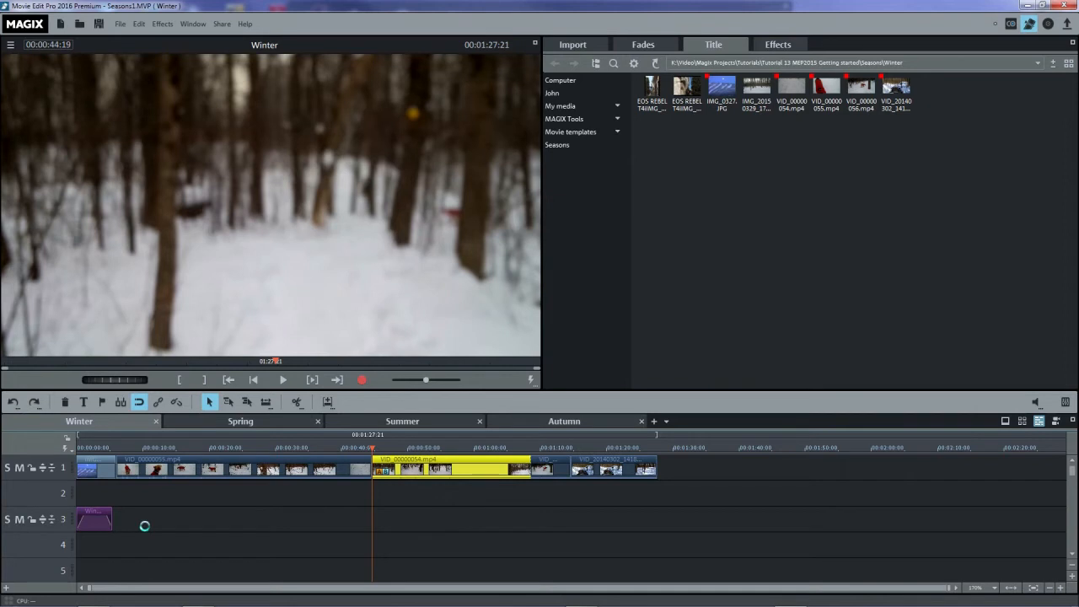
{"action": "type", "text": "4"}
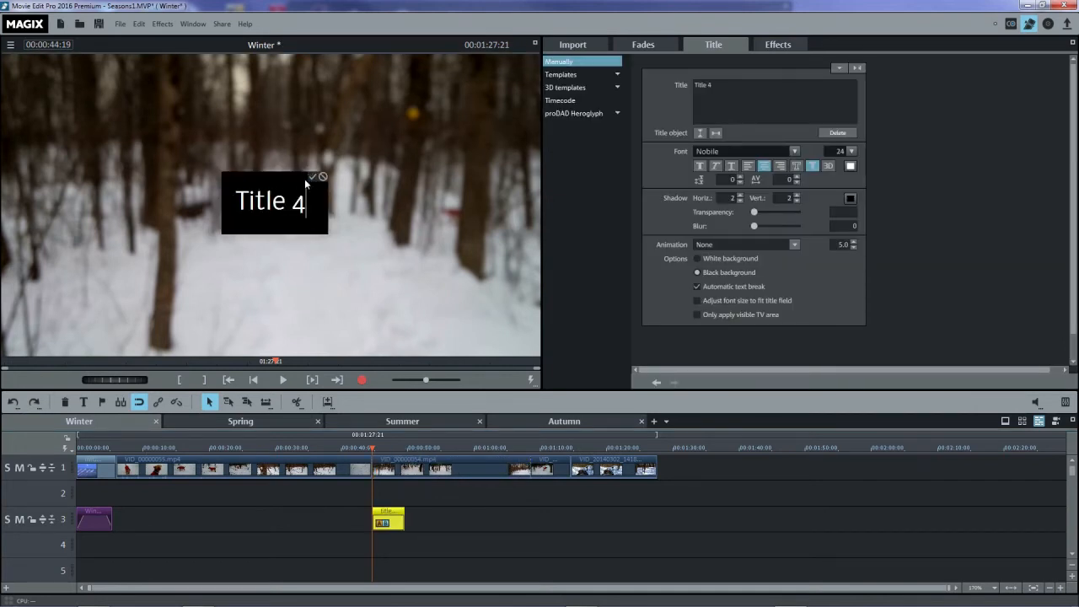
{"action": "left_click", "coordinate": [311, 178]}
Step: Place the Snow falls soft in the night.OGG music from the Spring folder at the start of track 4
{"action": "left_click", "coordinate": [586, 44]}
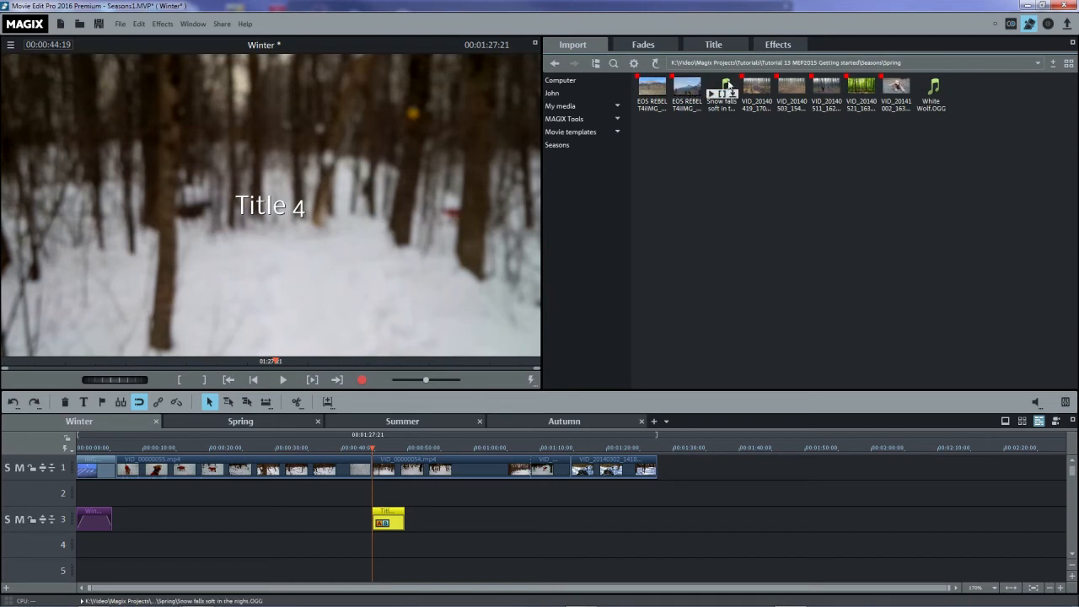
{"action": "left_click", "coordinate": [730, 85]}
{"action": "left_click_drag", "start_coordinate": [729, 85], "coordinate": [125, 555]}
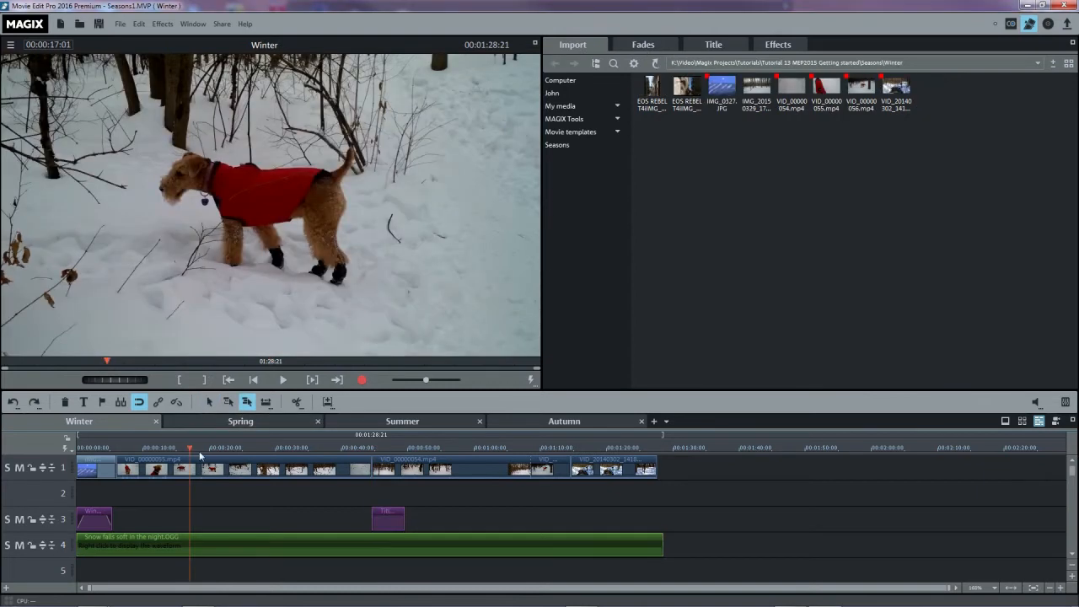
Step: Import the EOS REBEL T4iIMG_3380.JPG photo directly from its thumbnail with the playhead at 00:00:17:17, and undo the import
{"action": "mouse_move", "coordinate": [188, 449]}
{"action": "left_mouse_down"}
{"action": "mouse_move", "coordinate": [218, 448]}
{"action": "mouse_move", "coordinate": [174, 449]}
{"action": "mouse_move", "coordinate": [193, 449]}
{"action": "left_mouse_up"}
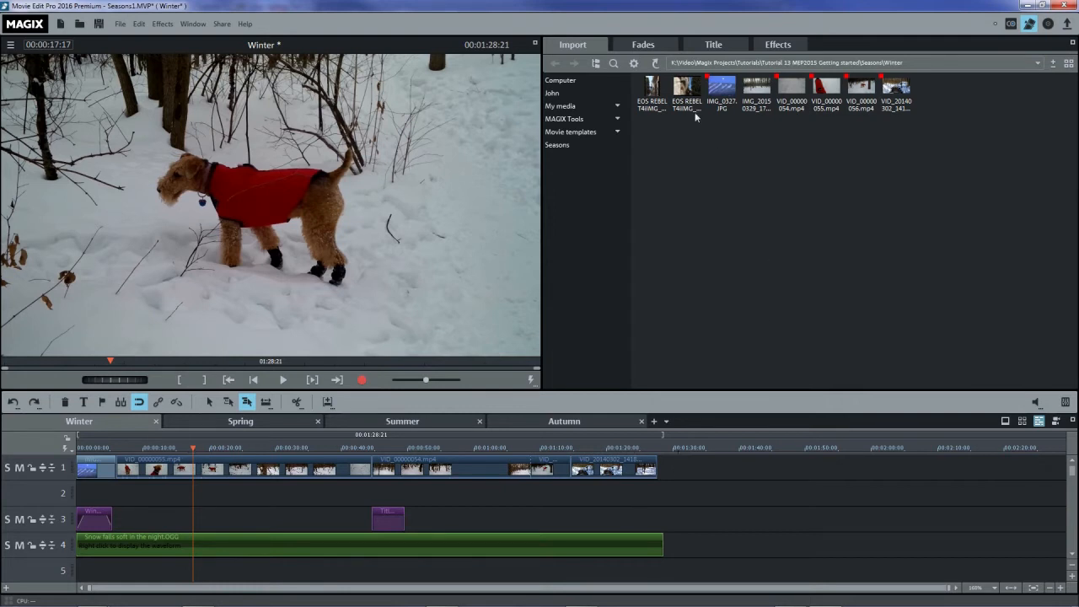
{"action": "left_click", "coordinate": [658, 90]}
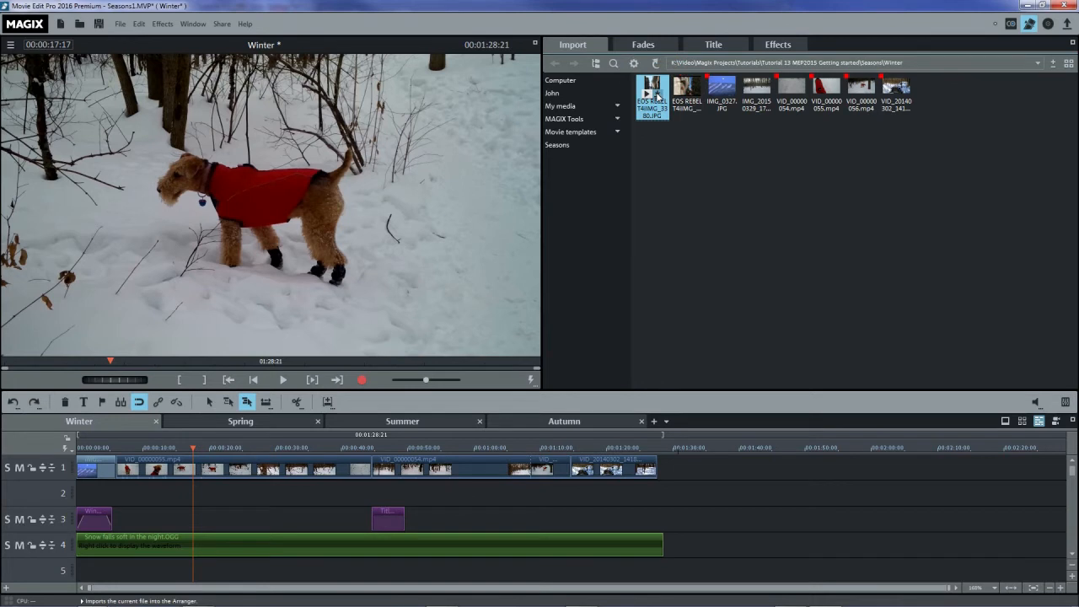
{"action": "left_click", "coordinate": [658, 94]}
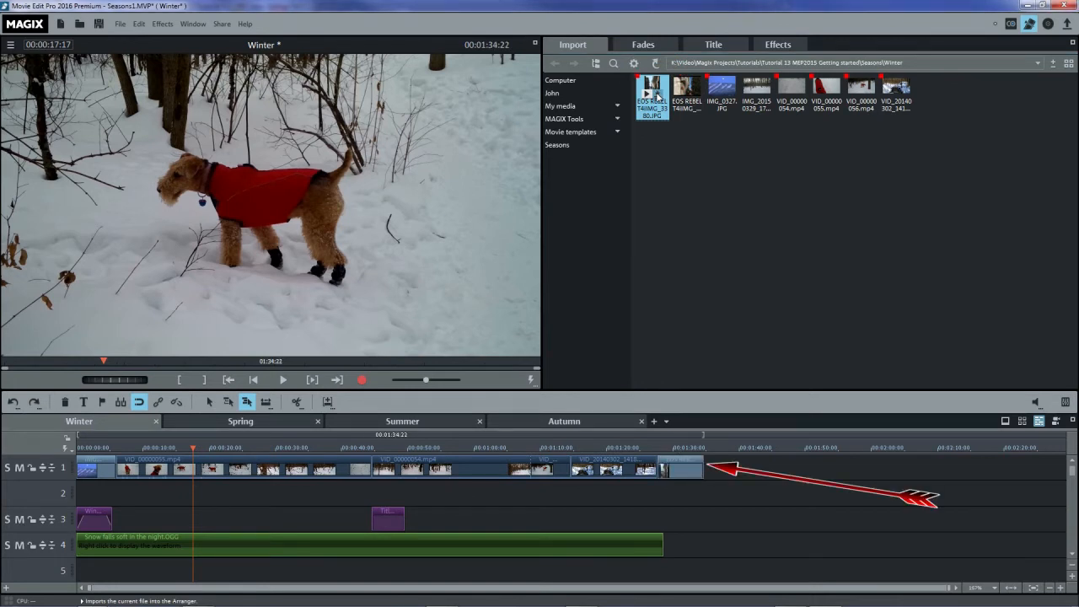
{"action": "left_click", "coordinate": [14, 402]}
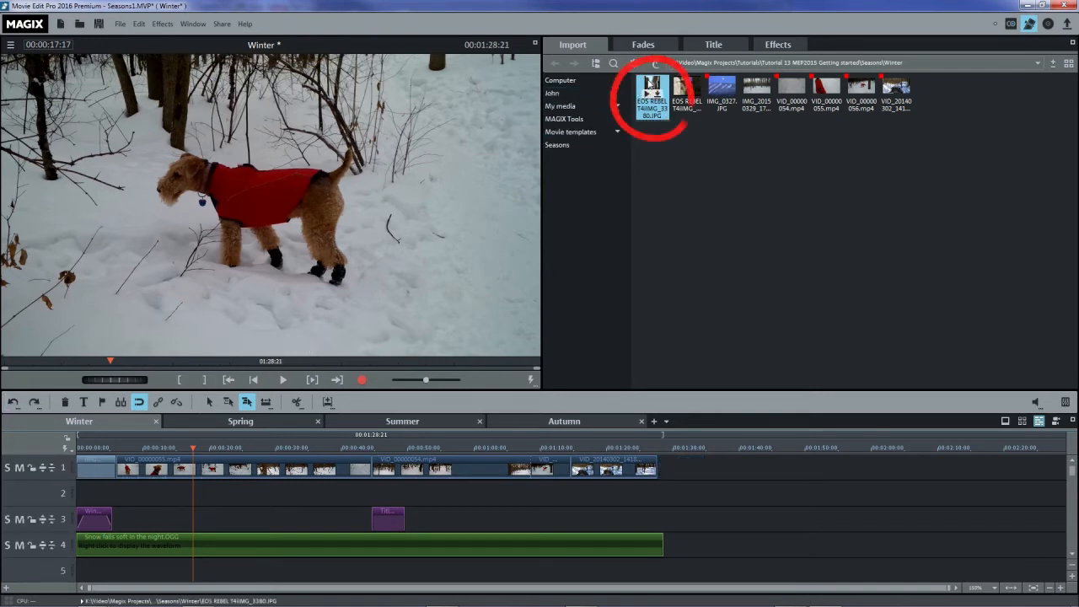
Step: Insert the previewed EOS REBEL T4iIMG_3380.JPG photo with Automatic application, and undo the insertion
{"action": "left_click", "coordinate": [649, 97]}
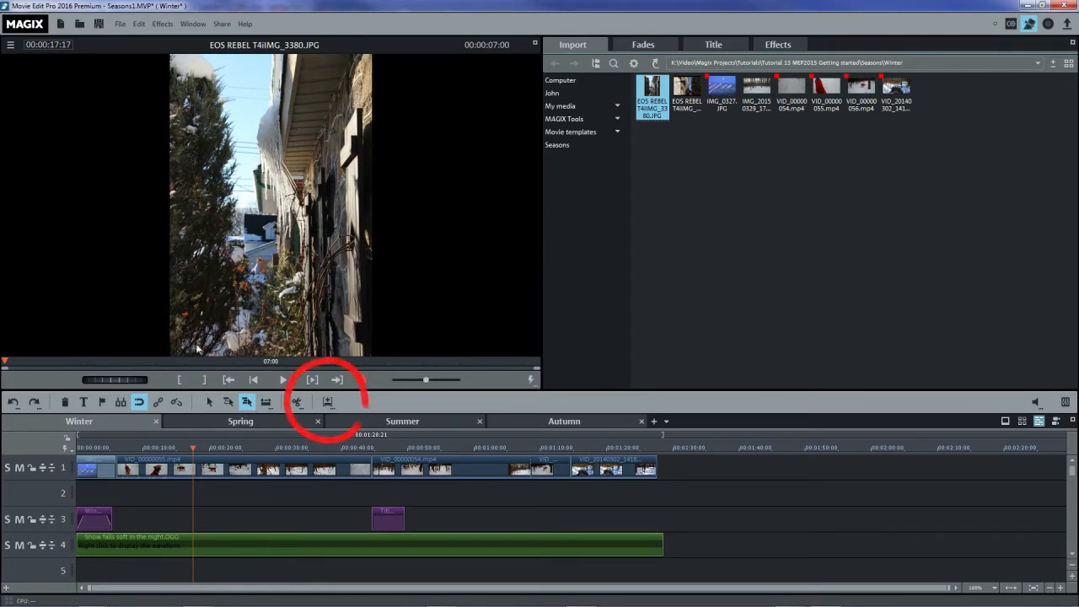
{"action": "left_click", "coordinate": [327, 402]}
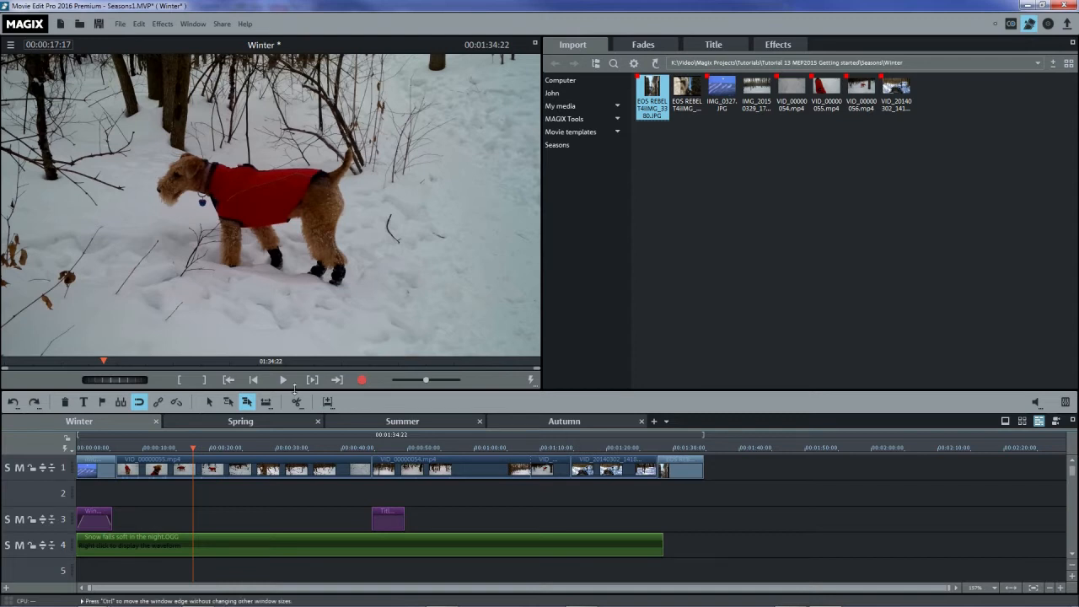
{"action": "left_click", "coordinate": [13, 403]}
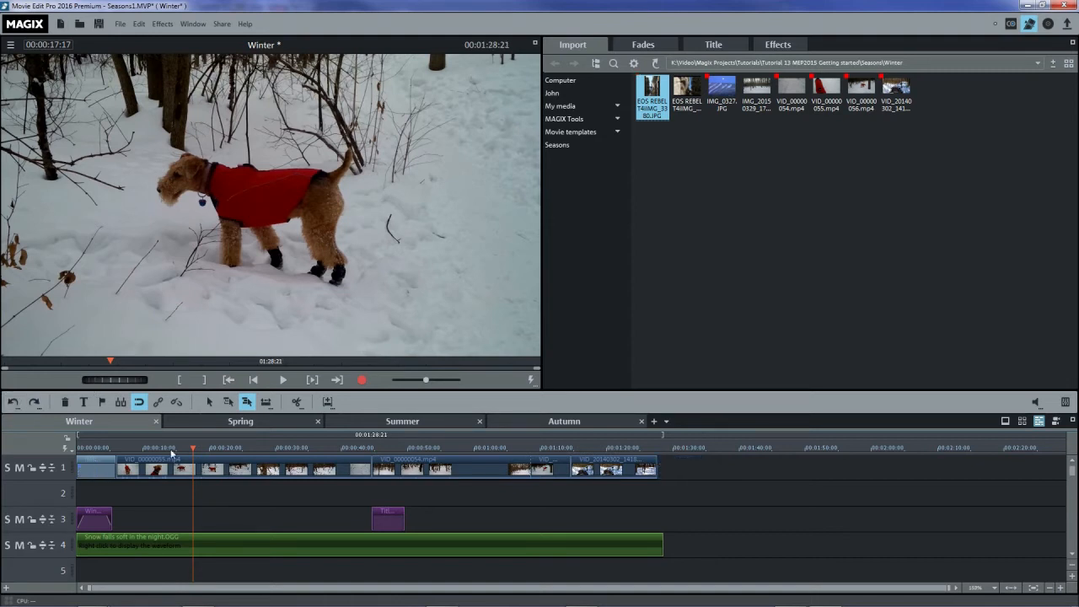
{"action": "left_click", "coordinate": [653, 88]}
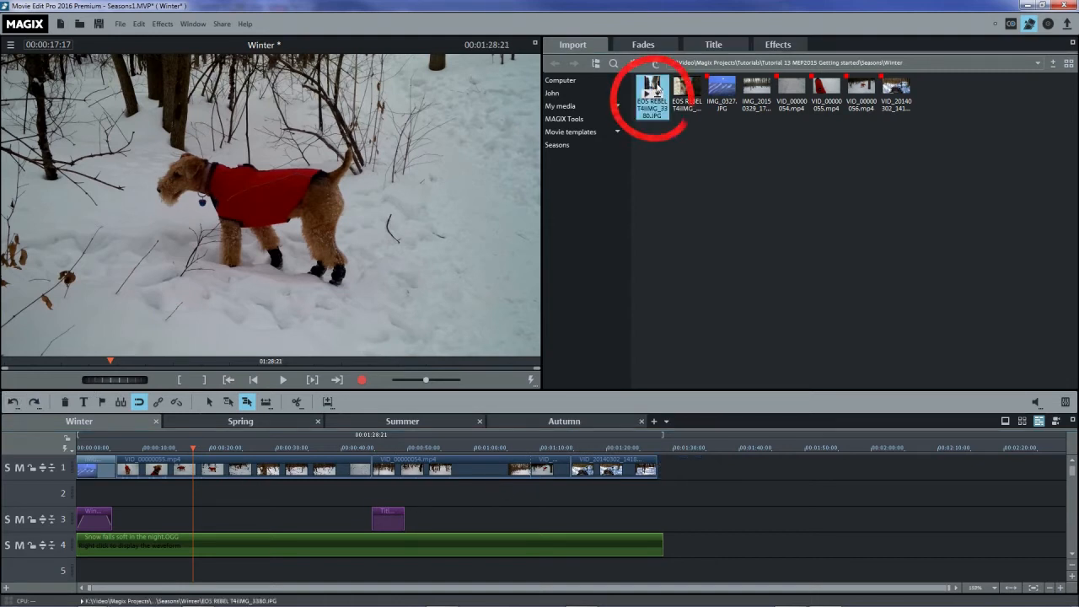
{"action": "left_click", "coordinate": [327, 402]}
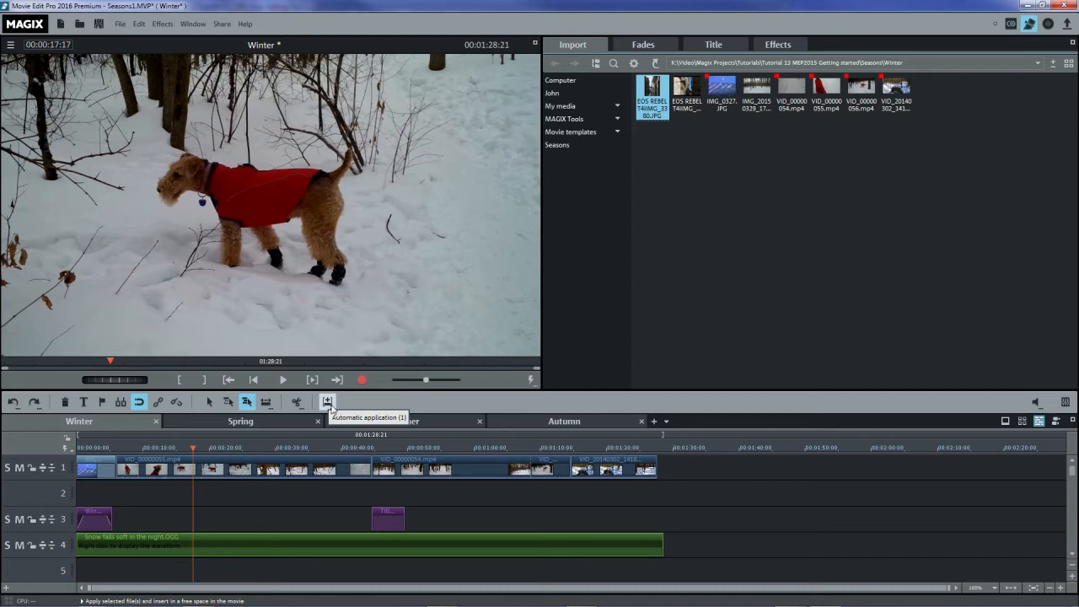
{"action": "left_click", "coordinate": [677, 174]}
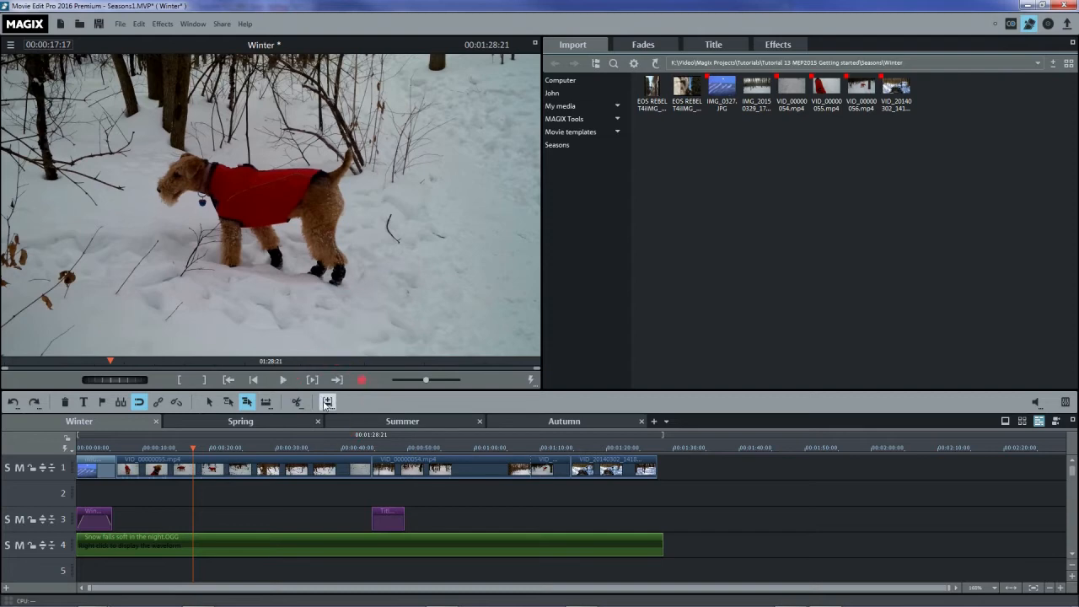
Step: Insert the EOS REBEL T4iIMG_3380.JPG photo at 00:00:06:00 with Single-track ripple, and undo the insertion
{"action": "left_click", "coordinate": [327, 402]}
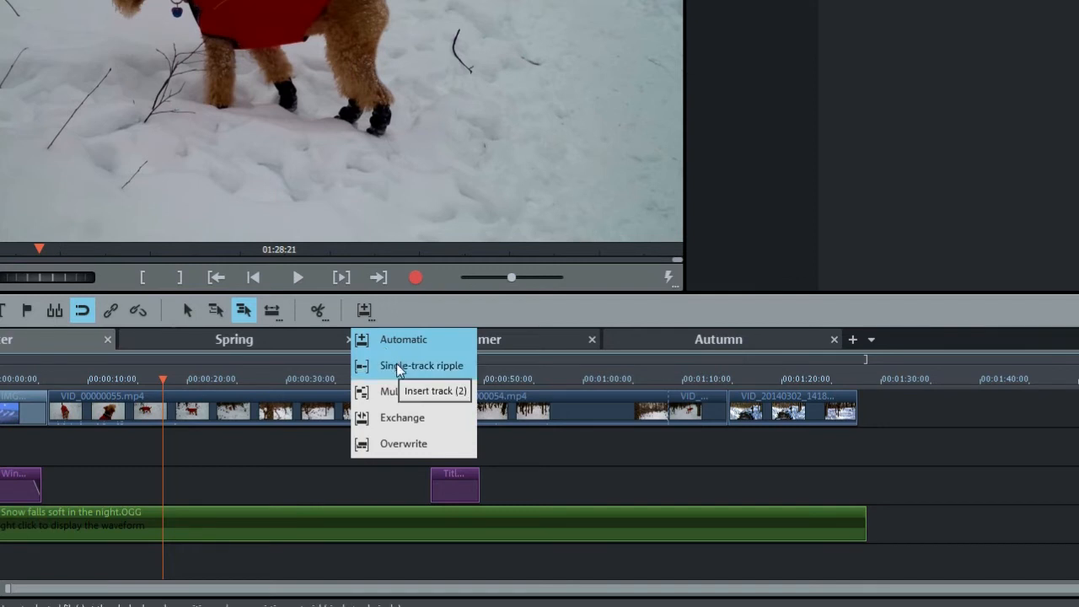
{"action": "left_click", "coordinate": [396, 443]}
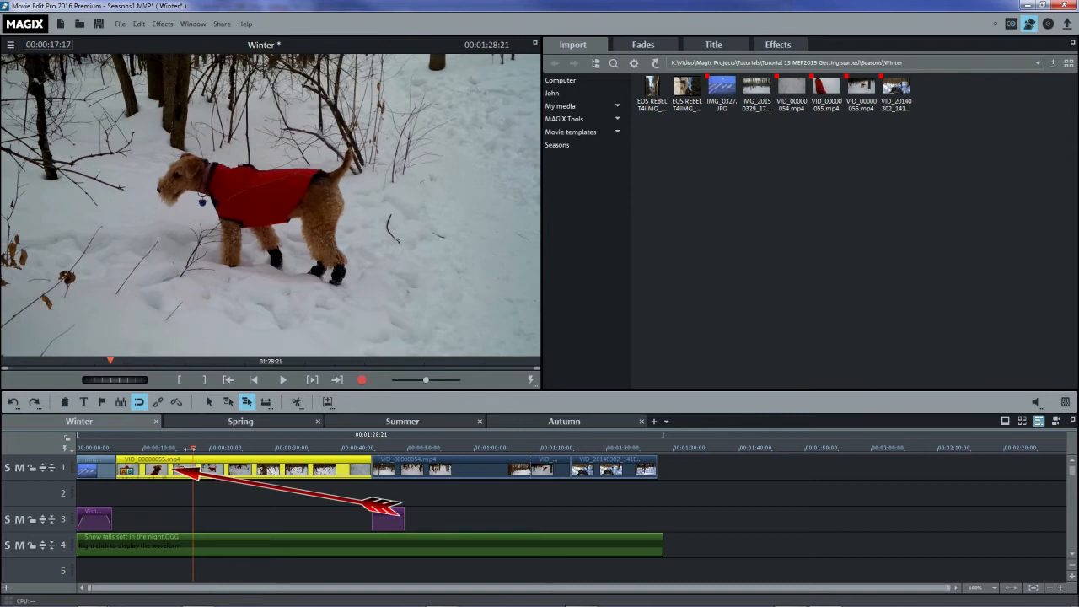
{"action": "left_click_drag", "start_coordinate": [193, 448], "coordinate": [116, 447]}
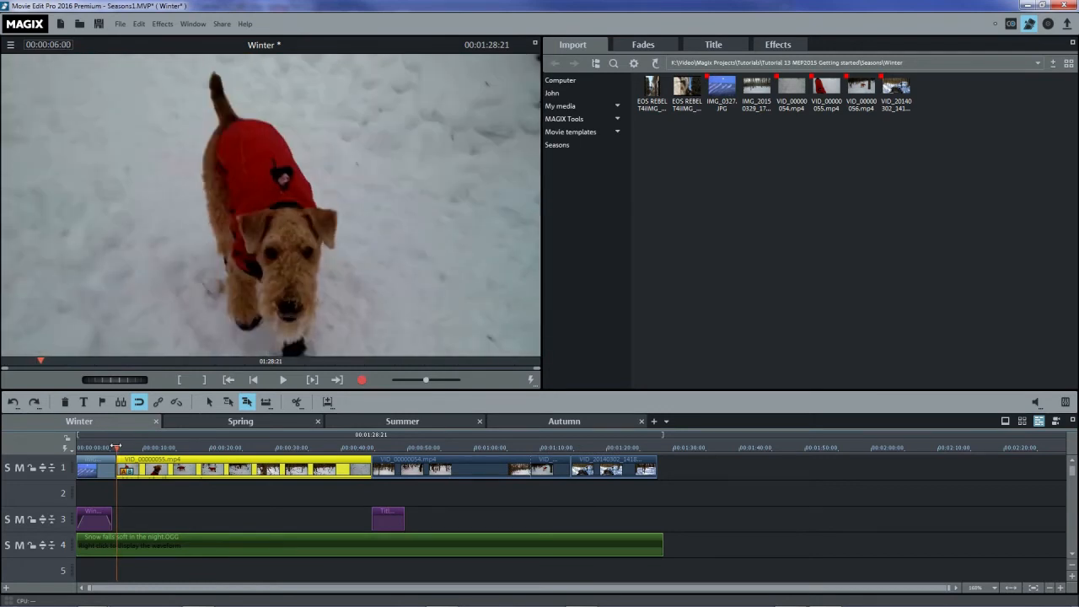
{"action": "left_click", "coordinate": [652, 91]}
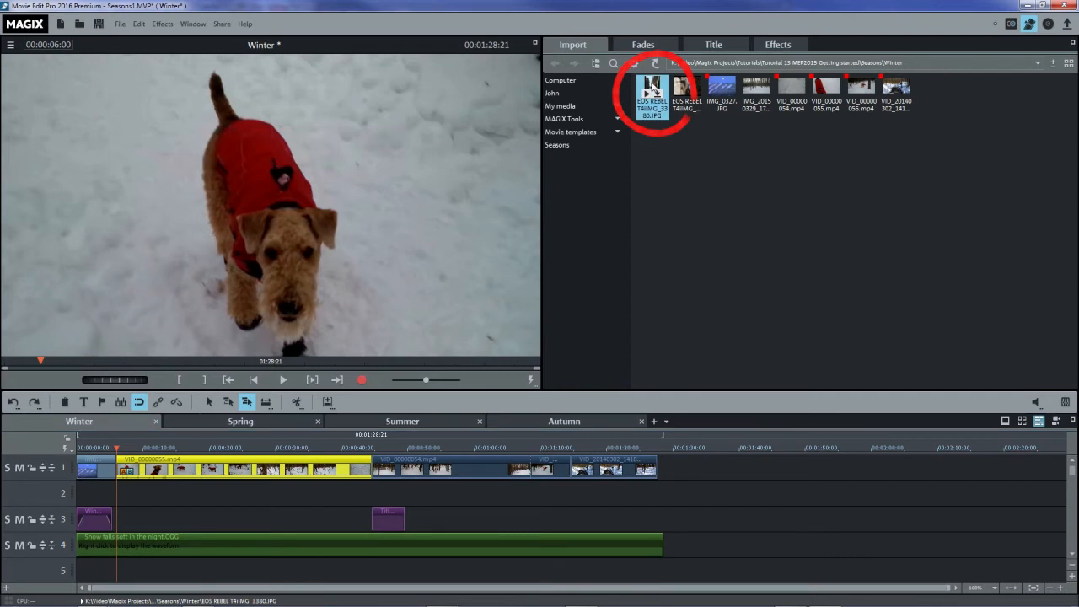
{"action": "left_click", "coordinate": [328, 403]}
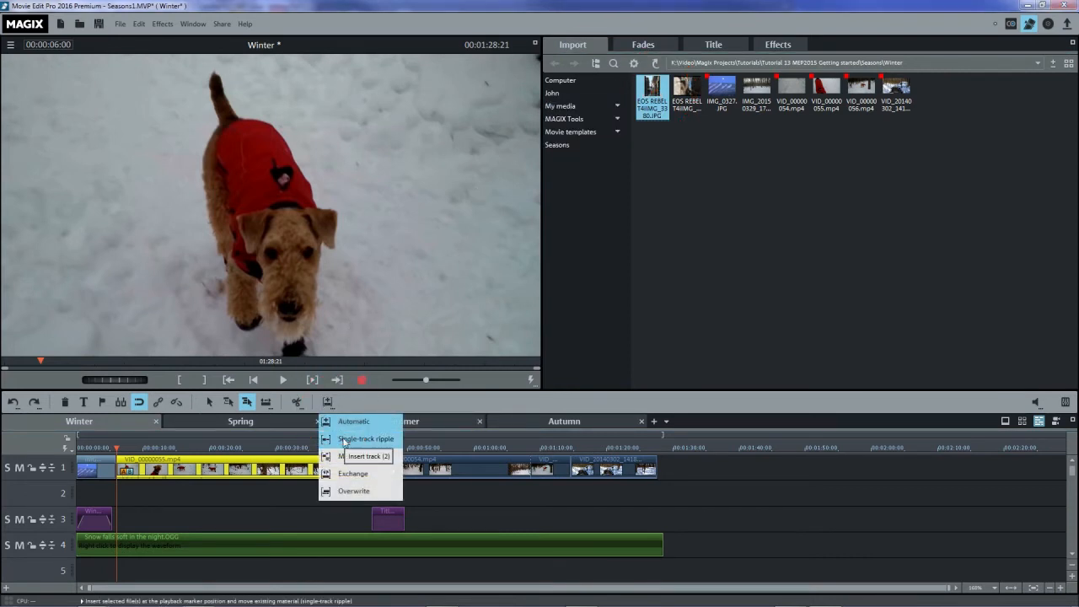
{"action": "left_click", "coordinate": [344, 440]}
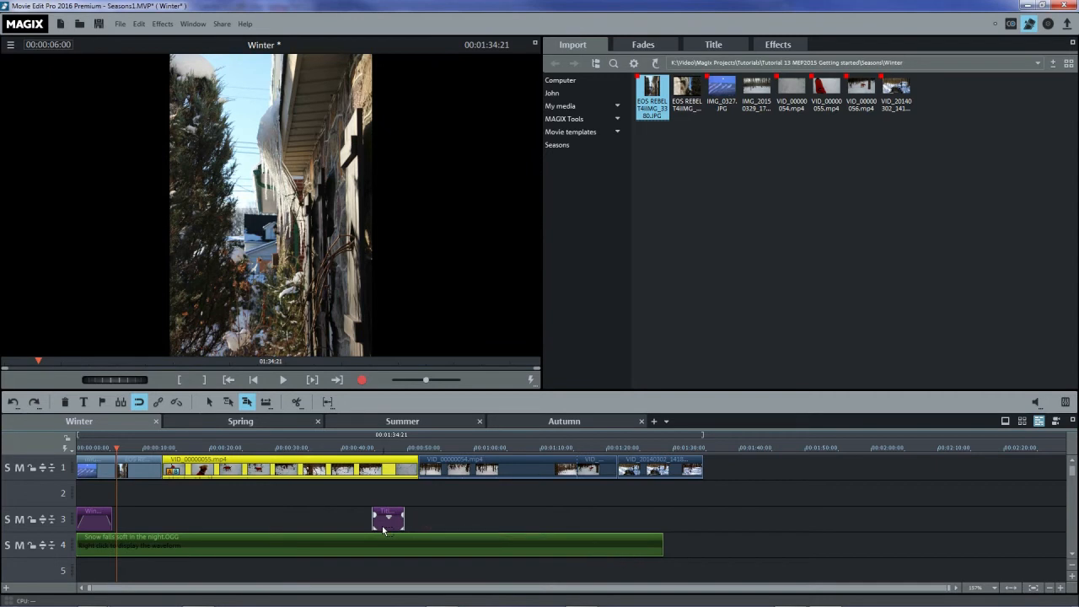
{"action": "left_click", "coordinate": [13, 406]}
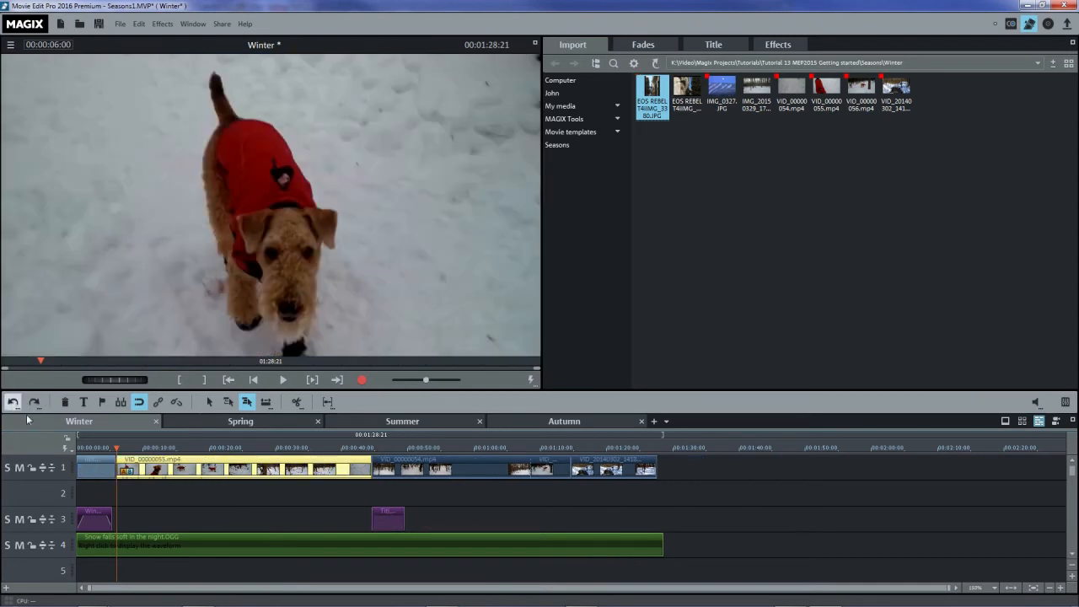
Step: Insert the same photo with Single-track ripple inside the VID_00000055.mp4 clip at 00:00:19:15, and undo the insertion
{"action": "left_click", "coordinate": [205, 447]}
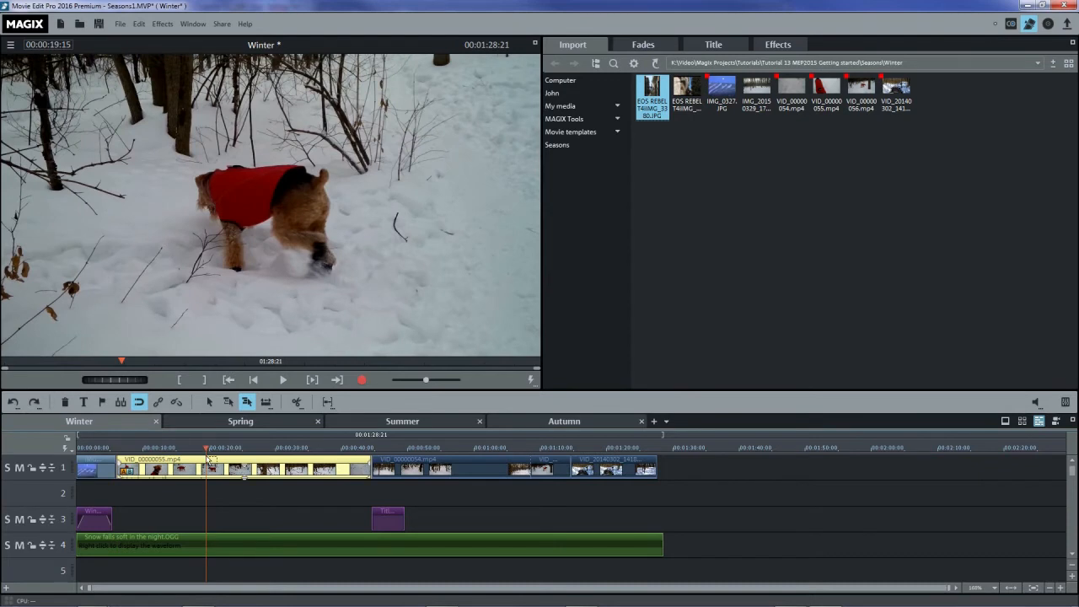
{"action": "left_click", "coordinate": [327, 403]}
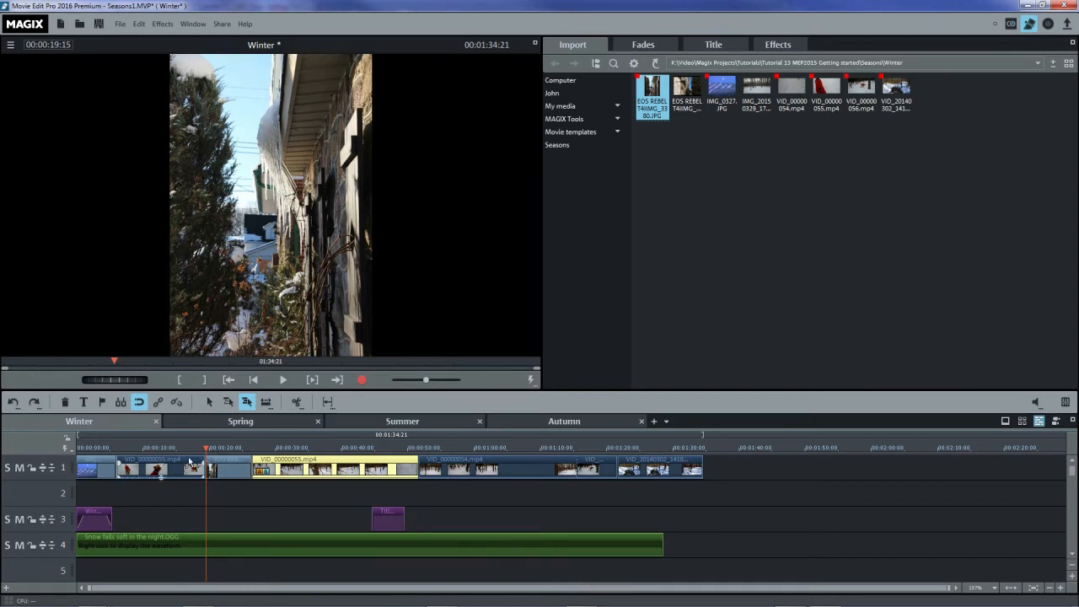
{"action": "left_click", "coordinate": [35, 402]}
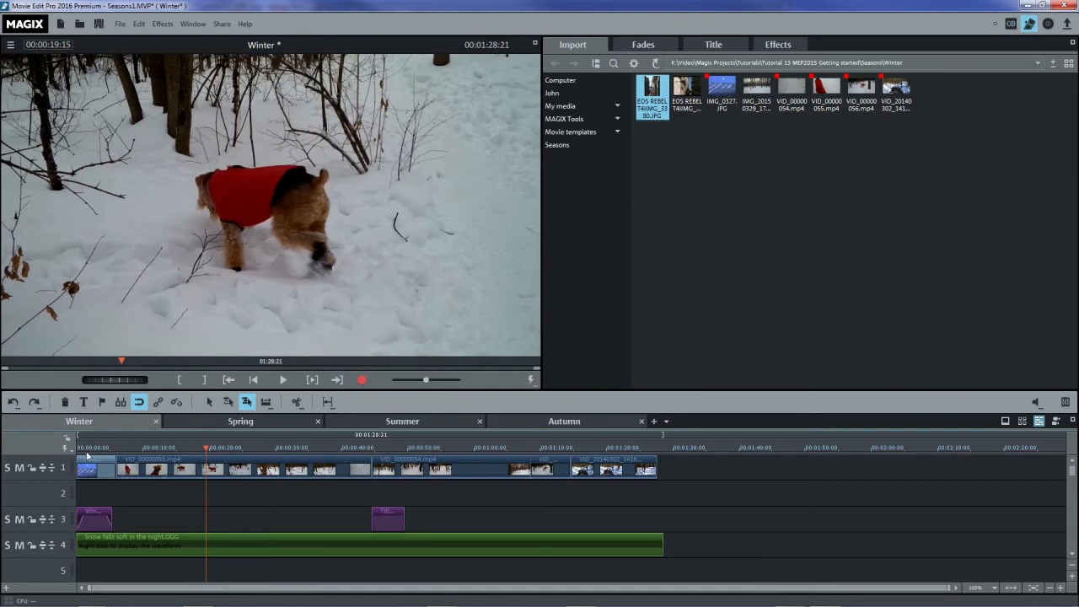
Step: Insert the photo at 00:00:06:00 with Multi-track ripple, inspect the split in the music track, and undo the insertion
{"action": "left_click", "coordinate": [117, 452]}
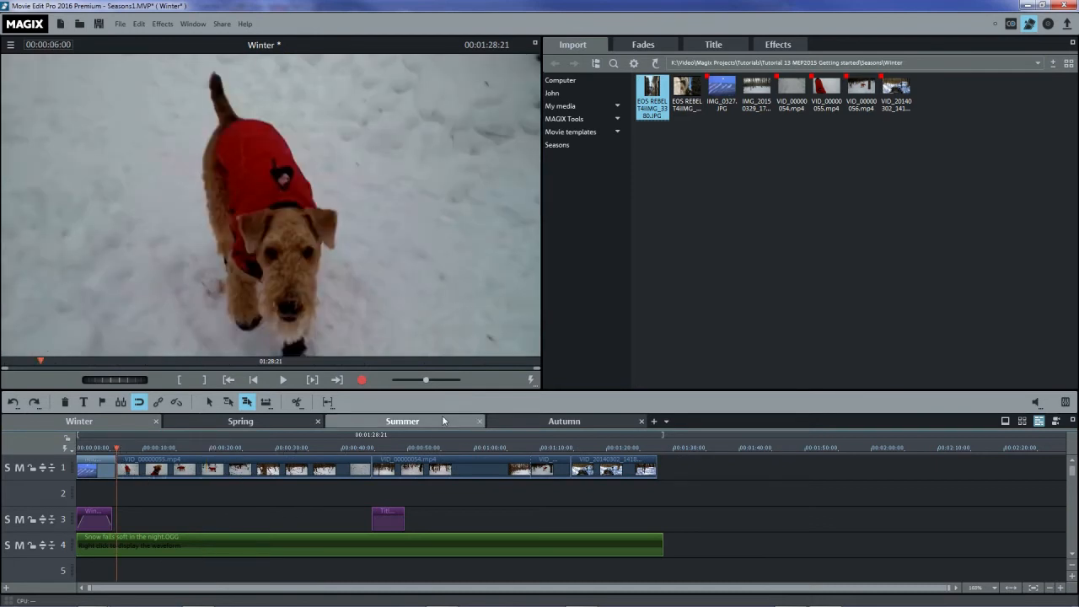
{"action": "left_click", "coordinate": [327, 403]}
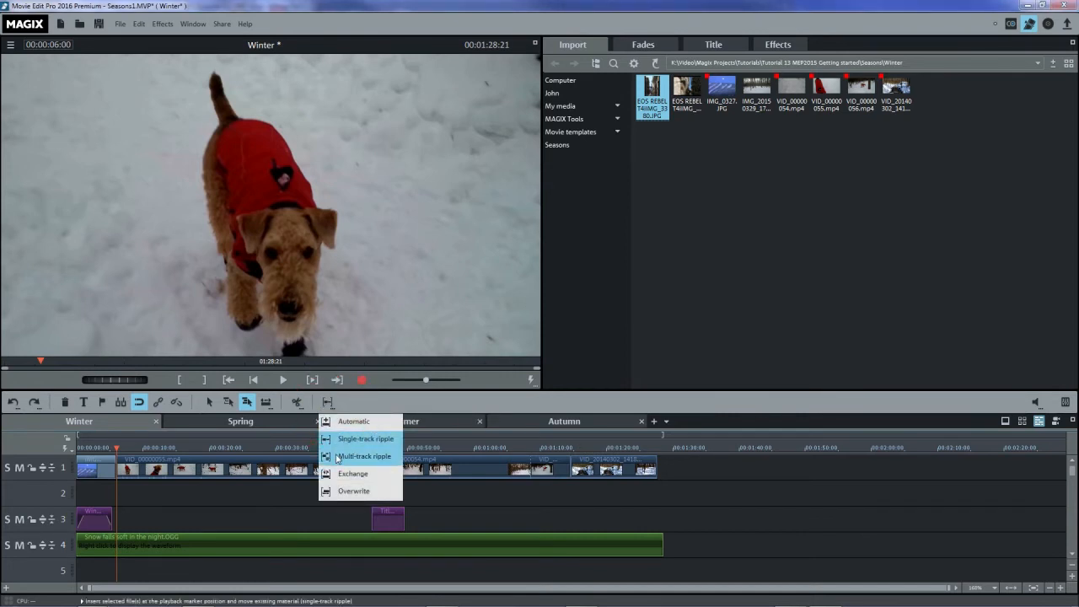
{"action": "left_click", "coordinate": [338, 458]}
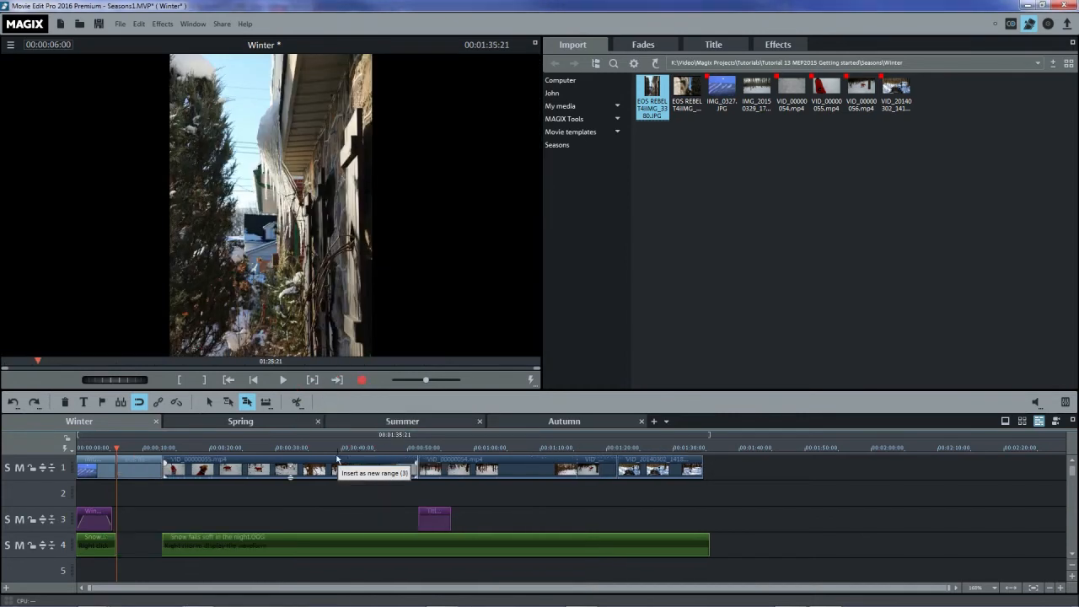
{"action": "left_click", "coordinate": [122, 456]}
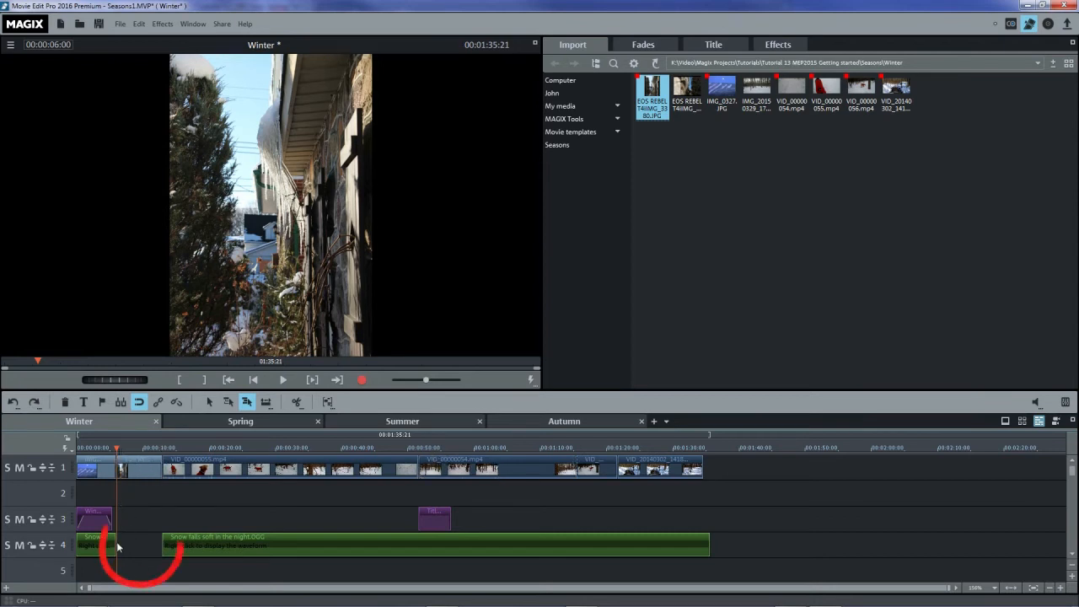
{"action": "left_click", "coordinate": [167, 548]}
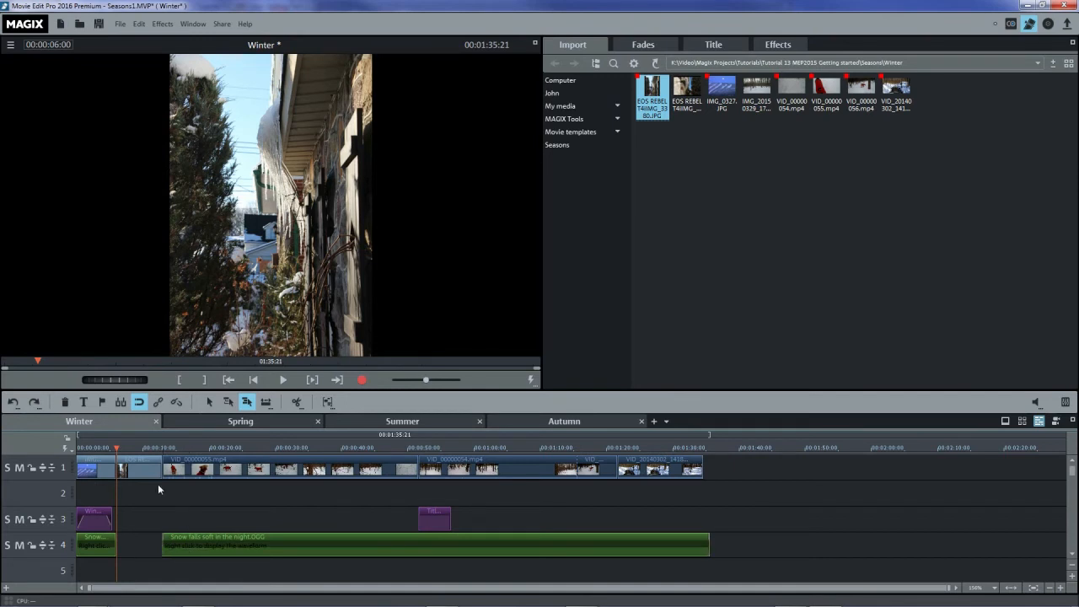
{"action": "left_click", "coordinate": [132, 472]}
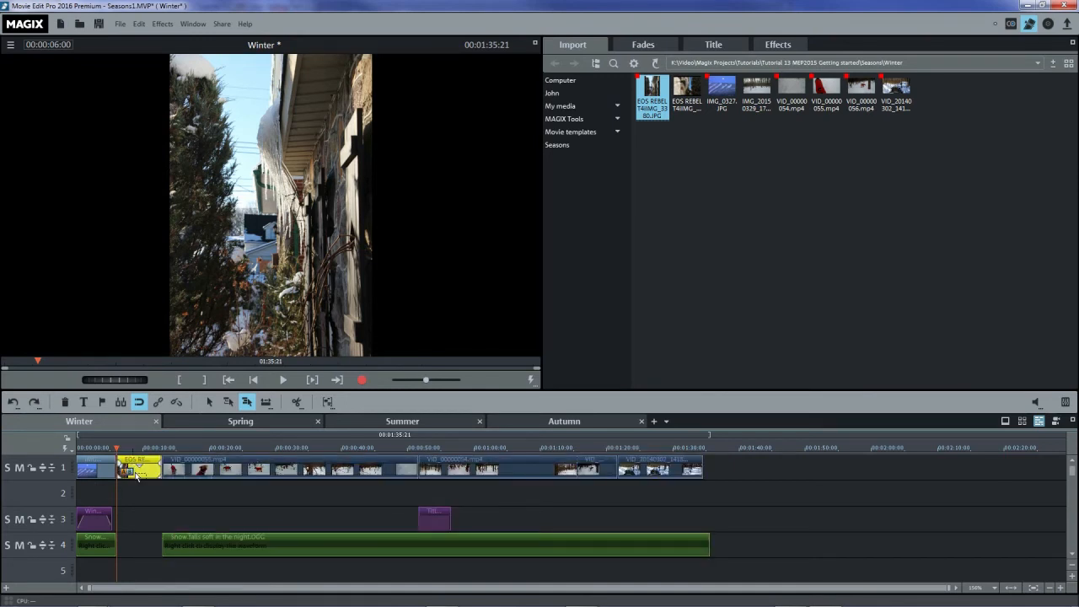
{"action": "left_click", "coordinate": [13, 404]}
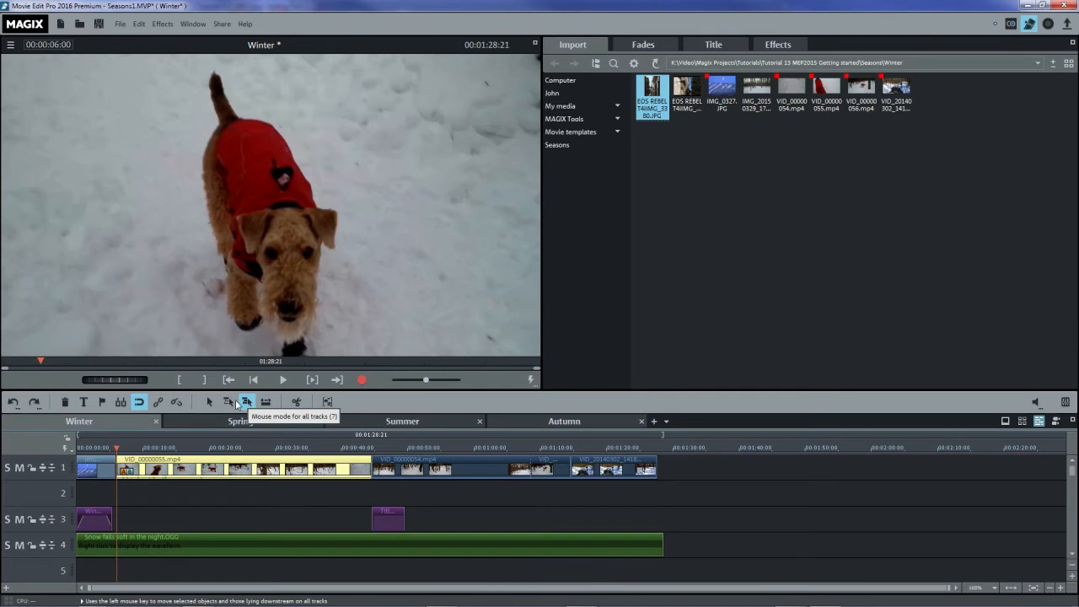
Step: Switch to the single-object mouse mode, then repeat the Multi-track ripple insertion of the photo at 00:00:06:00 and undo it
{"action": "left_click", "coordinate": [210, 403]}
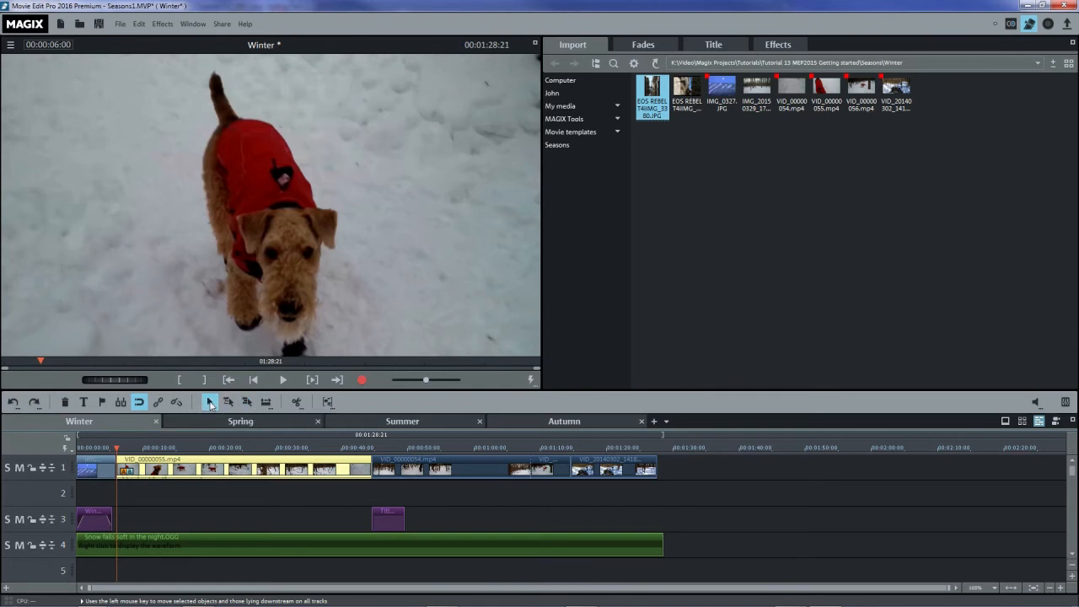
{"action": "left_click", "coordinate": [327, 402]}
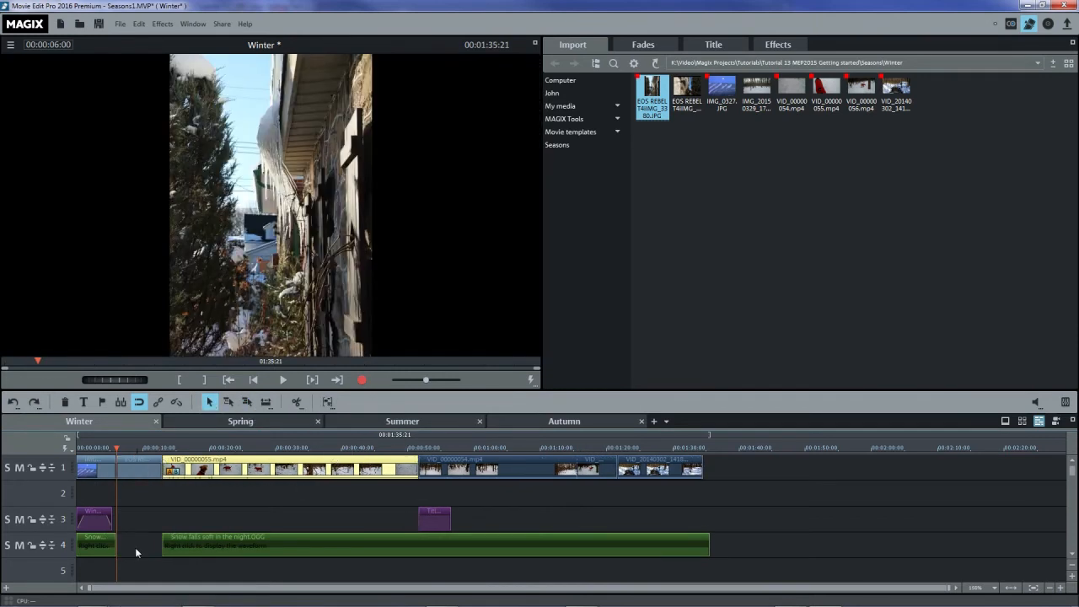
{"action": "left_click", "coordinate": [14, 403]}
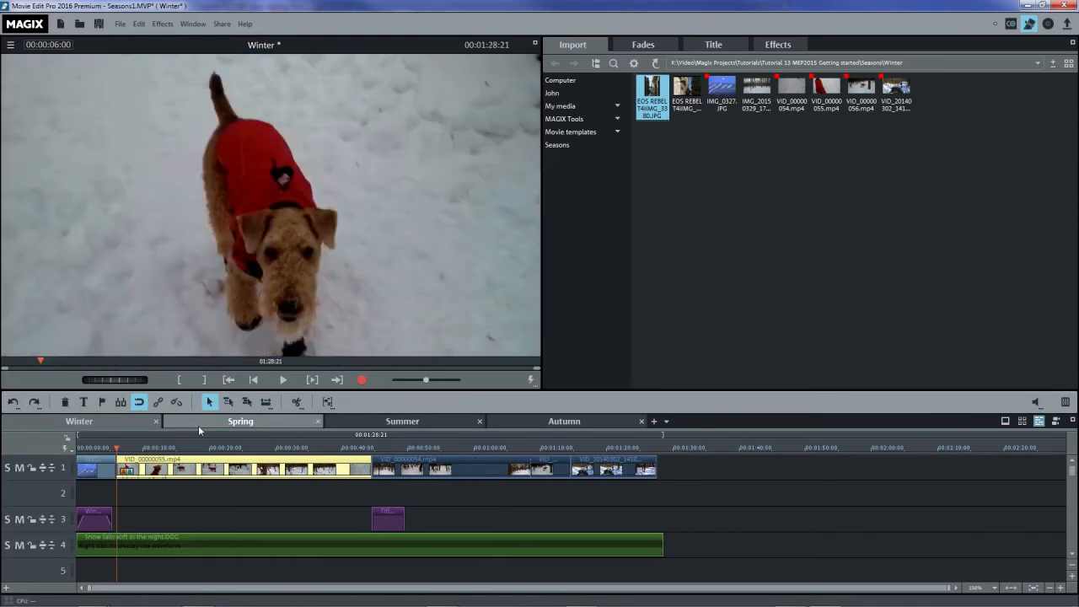
Step: Replace the VID_00000055.mp4 clip with the EOS REBEL T4iIMG_3380.JPG photo using Exchange, scrub through it, and undo the replacement
{"action": "left_click", "coordinate": [328, 403]}
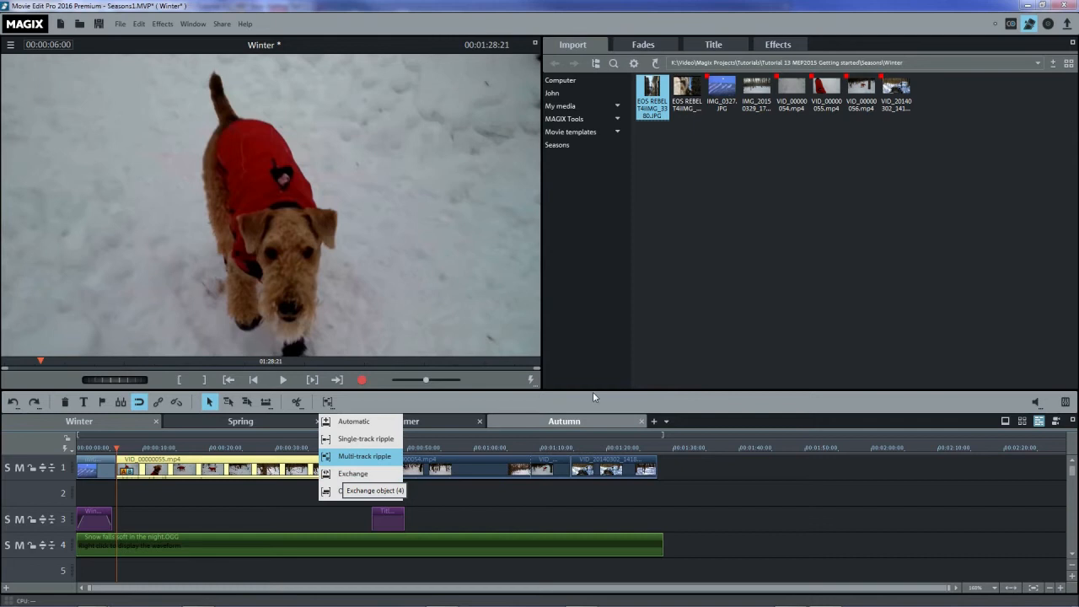
{"action": "left_click", "coordinate": [228, 469]}
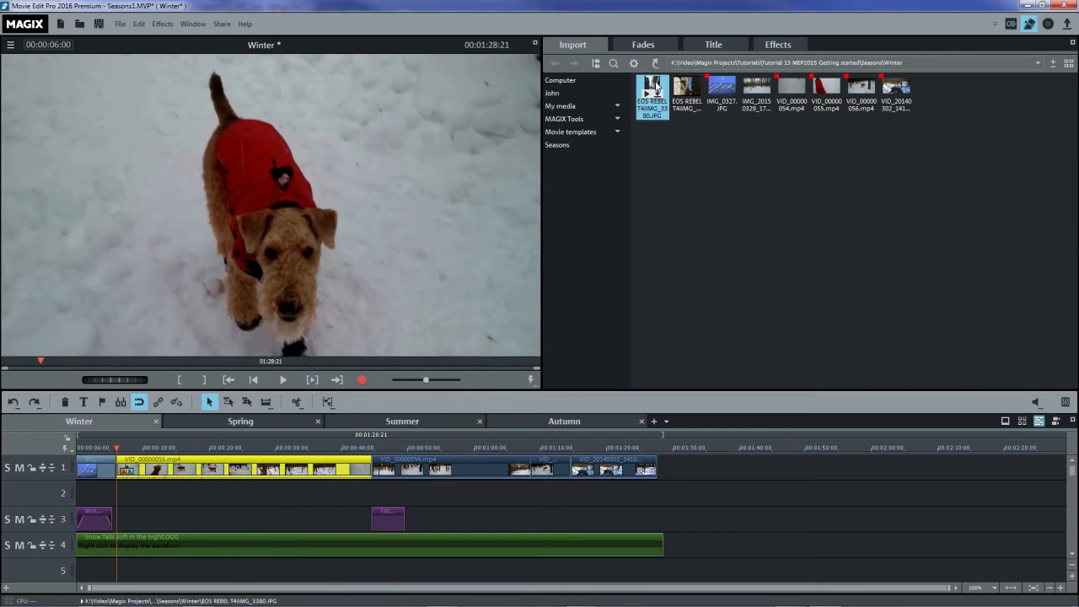
{"action": "left_click", "coordinate": [327, 402]}
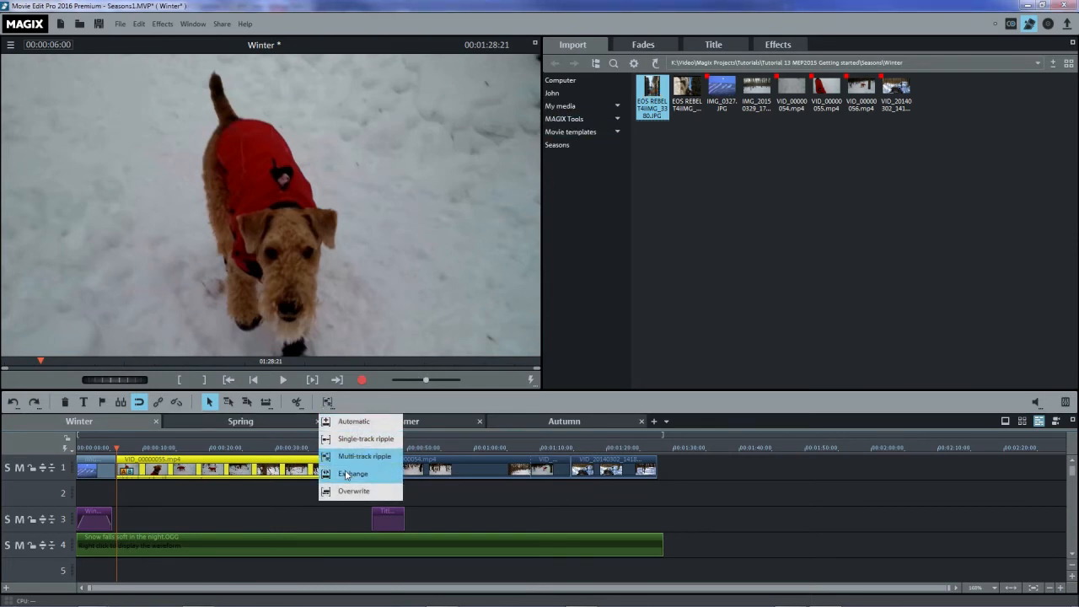
{"action": "left_click", "coordinate": [346, 474]}
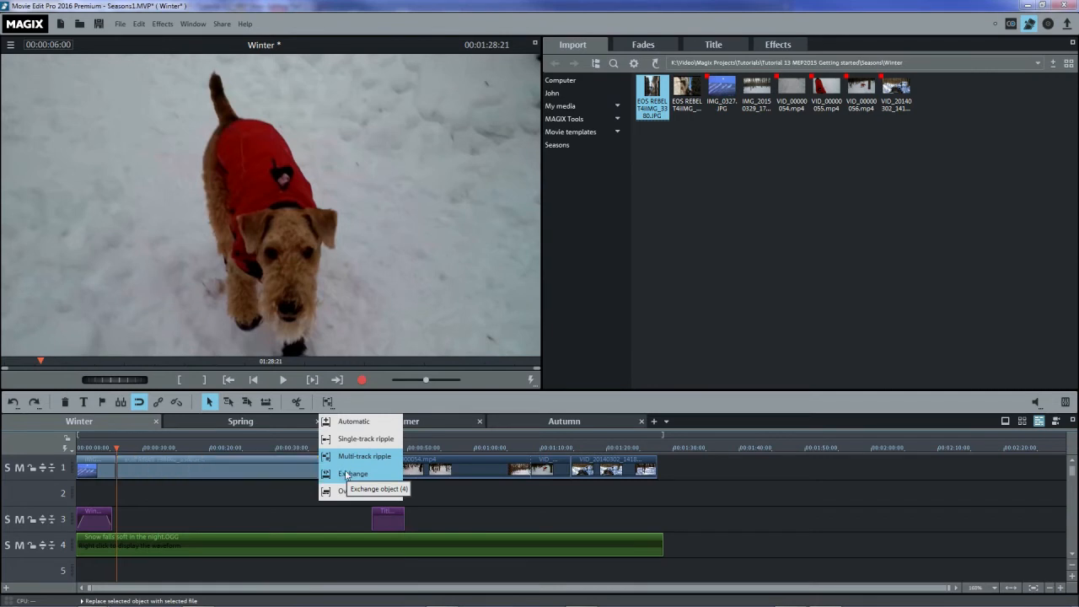
{"action": "left_click", "coordinate": [213, 448]}
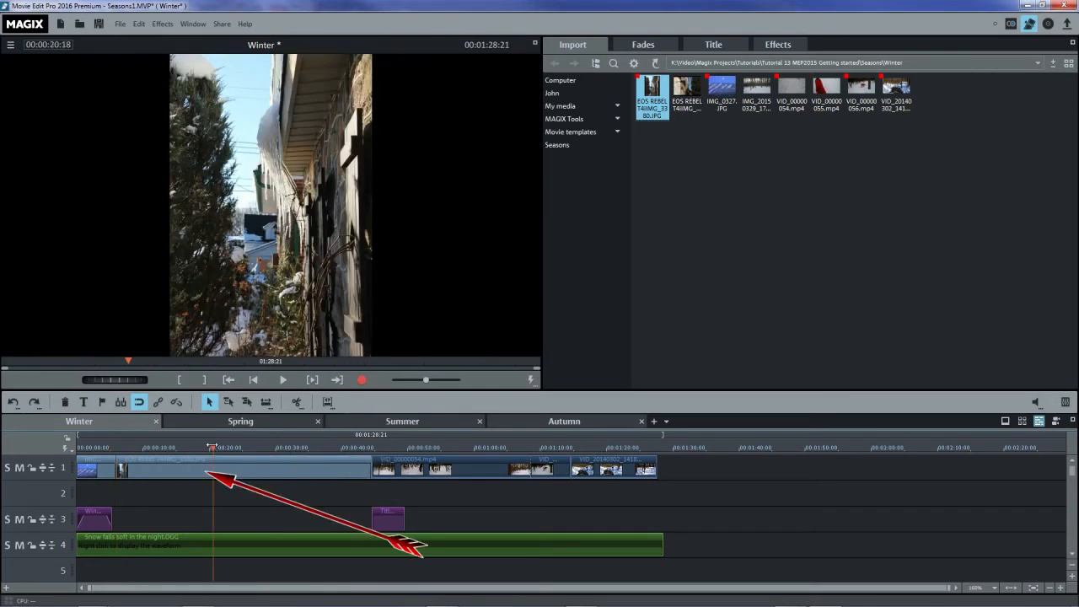
{"action": "left_click", "coordinate": [221, 466]}
{"action": "left_click", "coordinate": [229, 448]}
{"action": "left_click_drag", "start_coordinate": [229, 447], "coordinate": [192, 448]}
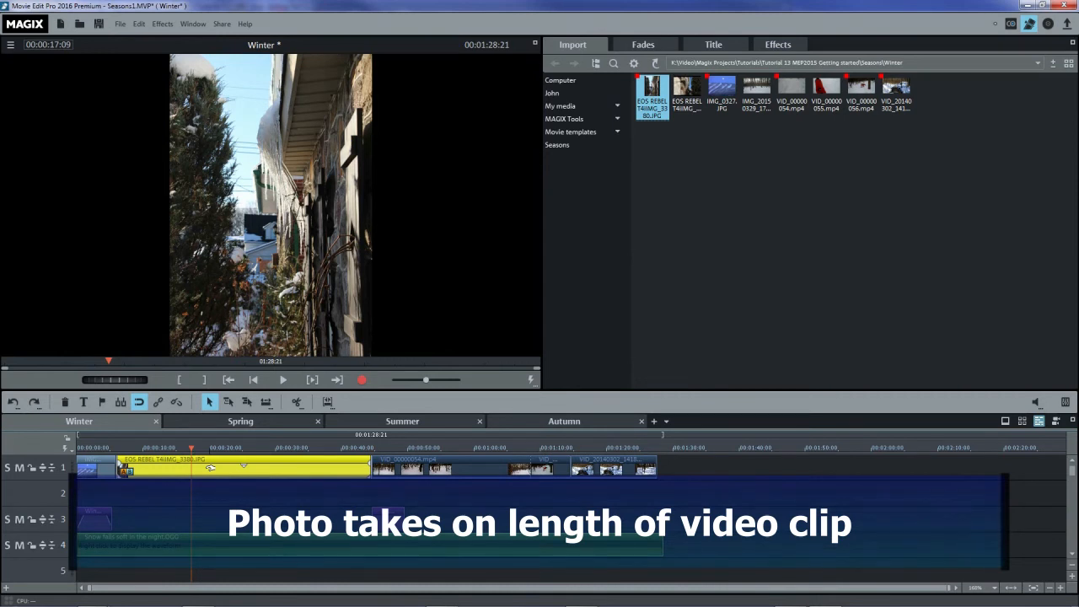
{"action": "left_click", "coordinate": [17, 406]}
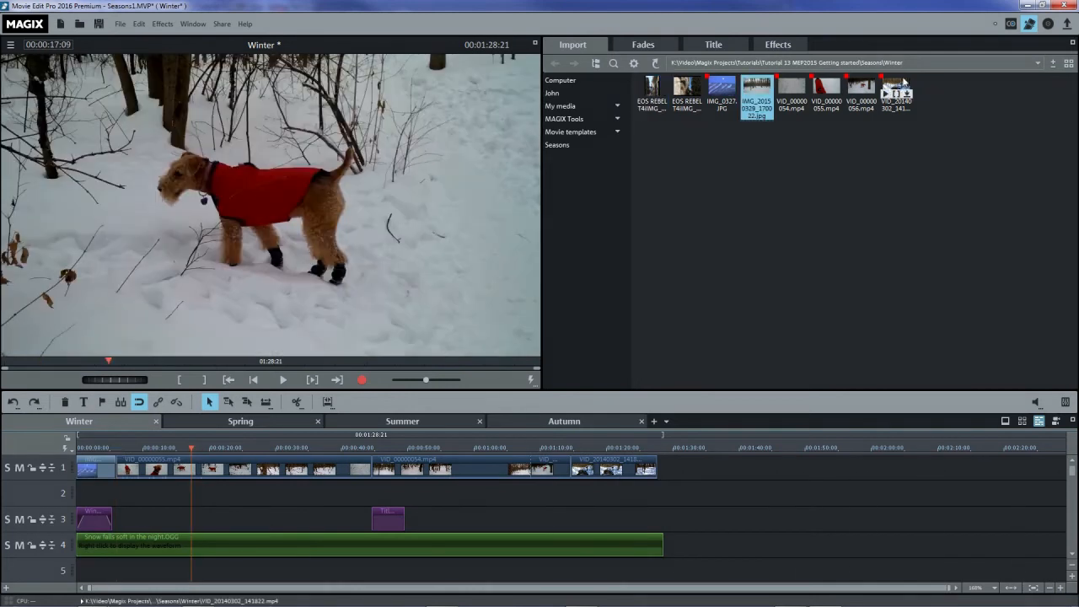
Step: Replace the VID_00000055.mp4 clip with VID_20140302_141822.mp4 using Exchange, and undo the replacement
{"action": "left_click", "coordinate": [904, 83]}
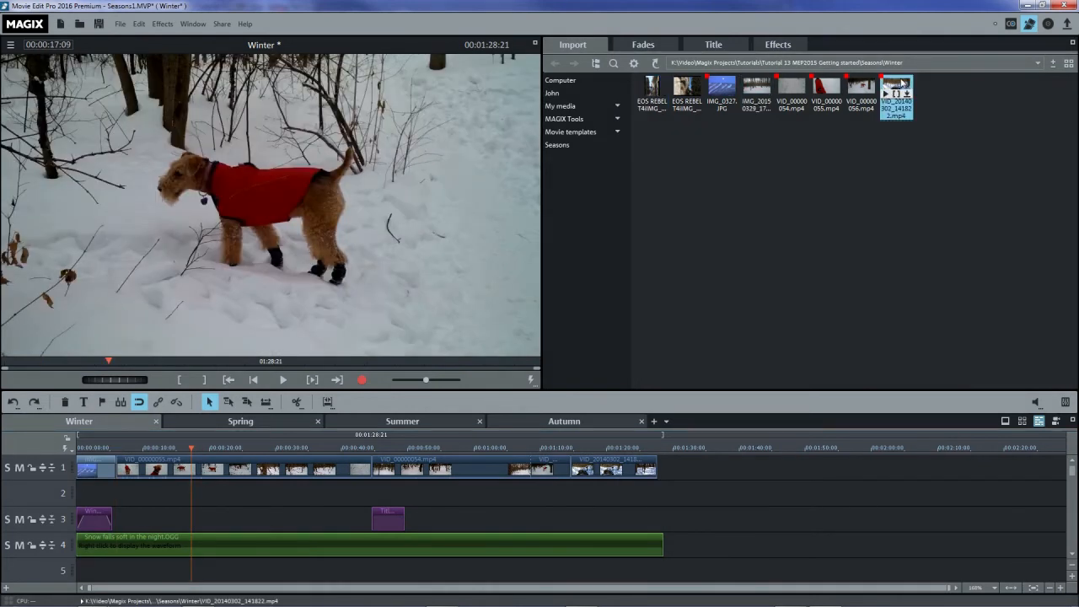
{"action": "left_click", "coordinate": [216, 476]}
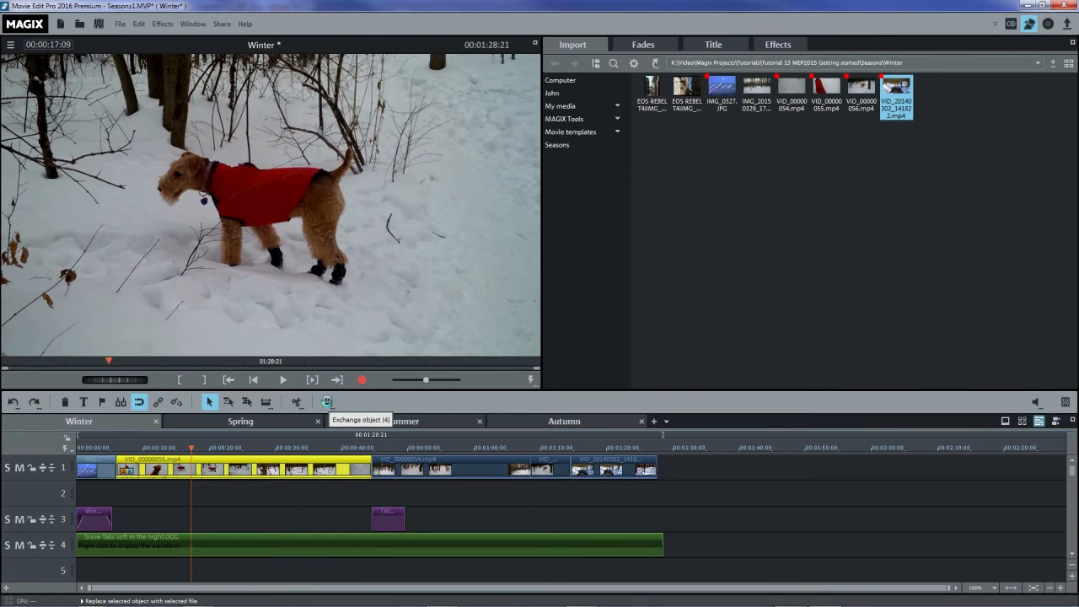
{"action": "left_click", "coordinate": [327, 403]}
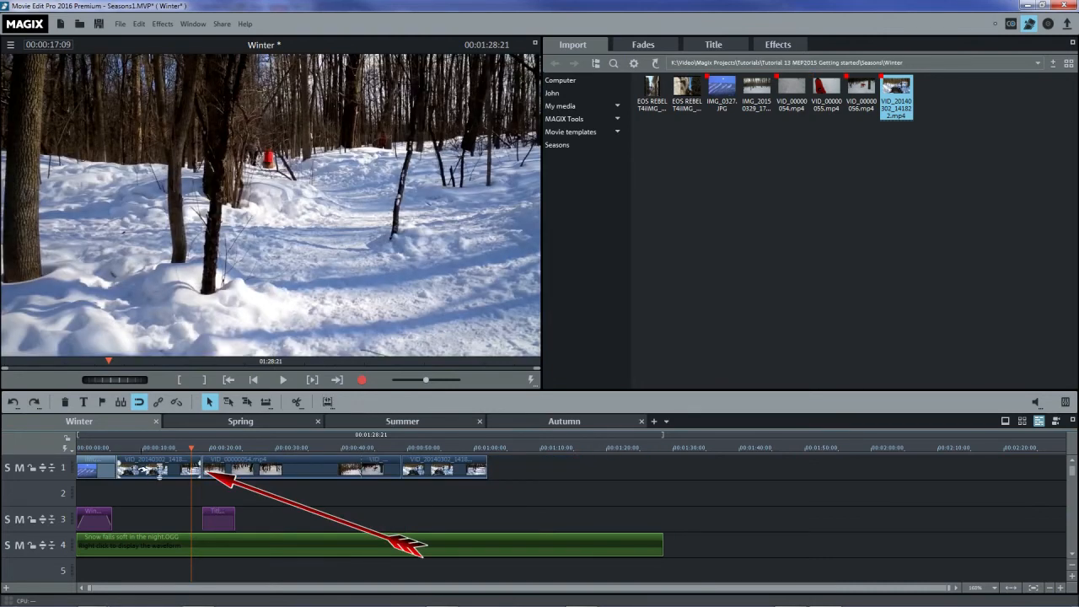
{"action": "left_click", "coordinate": [159, 473]}
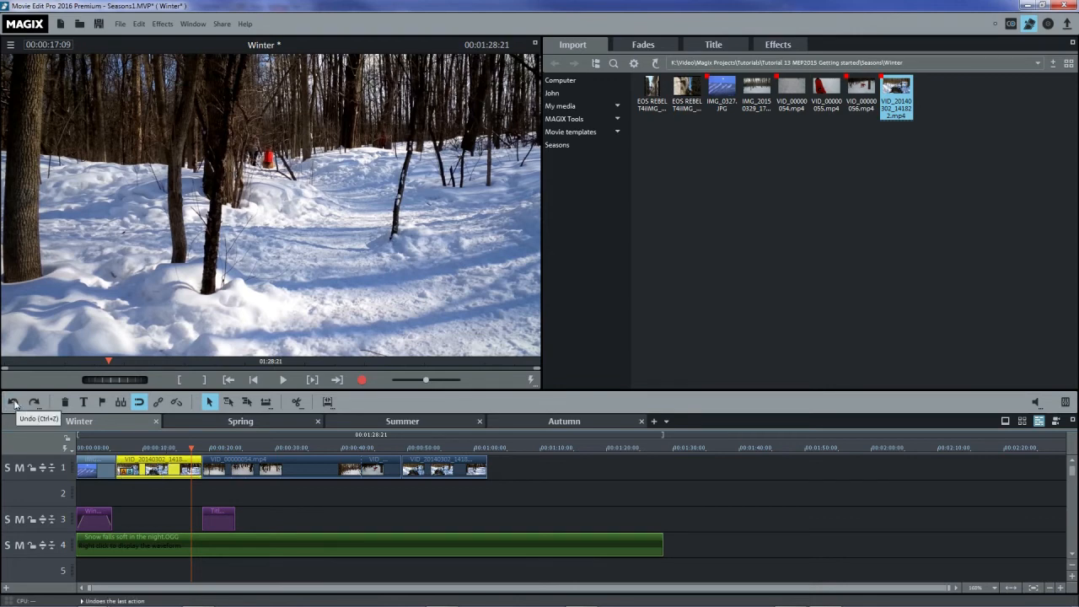
{"action": "left_click", "coordinate": [13, 403]}
{"action": "left_click", "coordinate": [14, 404]}
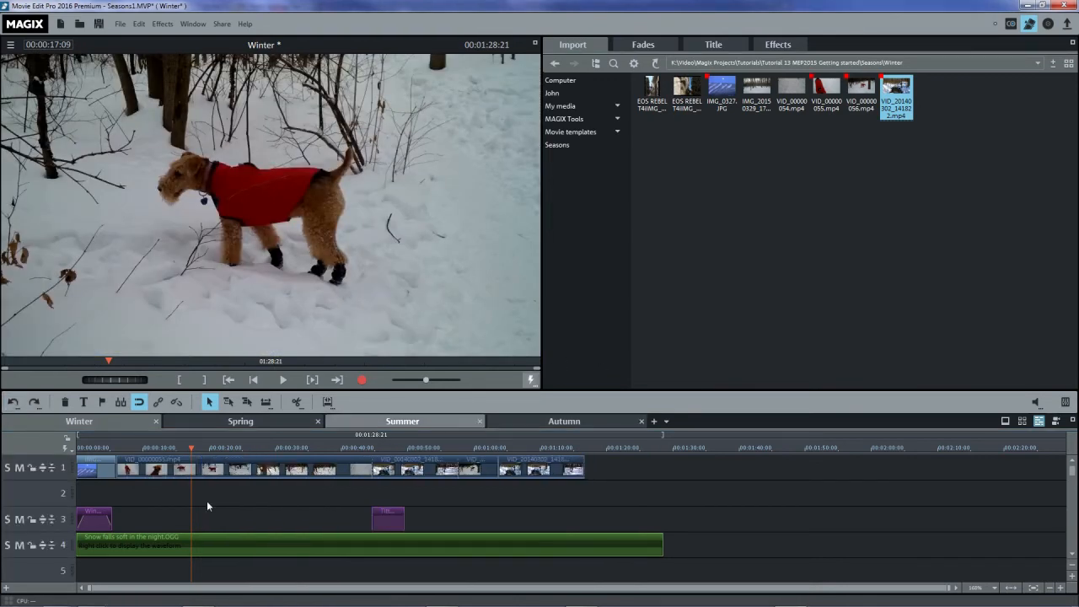
Step: Replace the opening Winter title on track 3 with VID_20140302_141822.mp4 using Exchange, and check the gap on track 1
{"action": "left_click", "coordinate": [100, 522]}
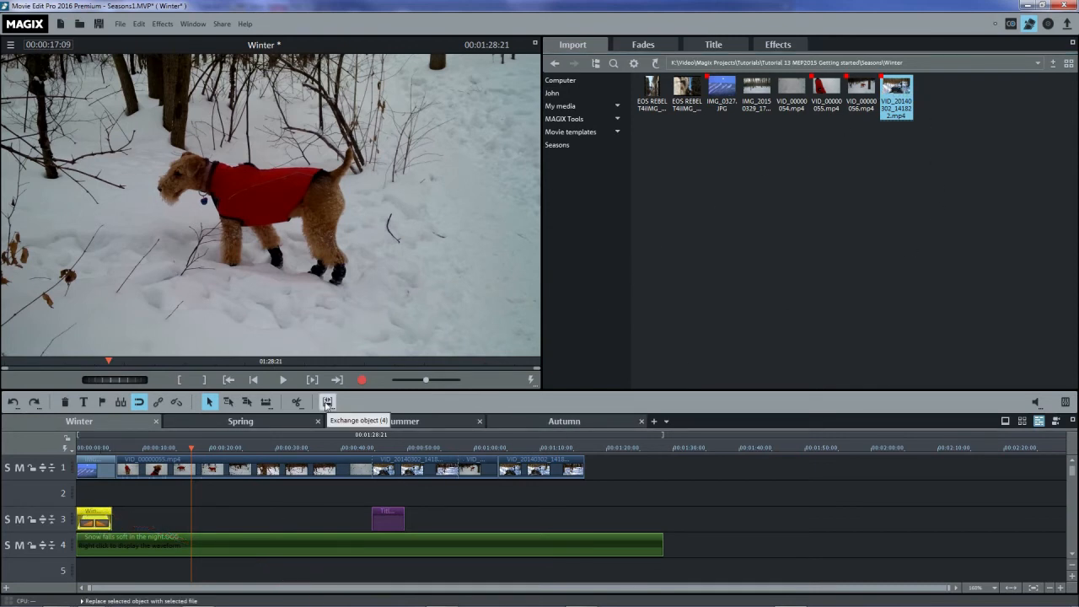
{"action": "left_click", "coordinate": [327, 403]}
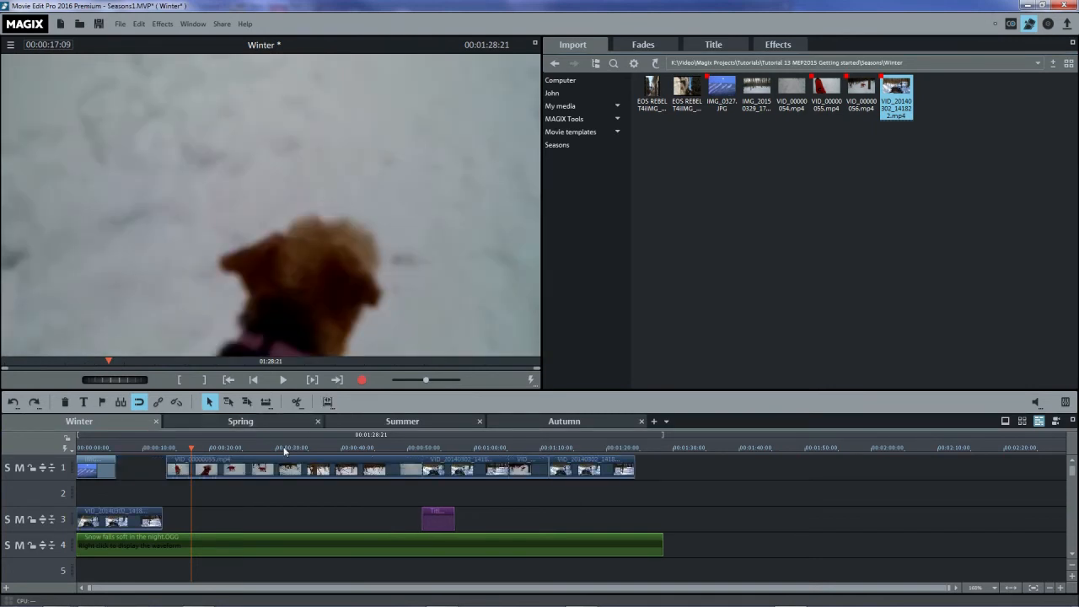
{"action": "left_click", "coordinate": [173, 469]}
{"action": "left_click", "coordinate": [136, 474]}
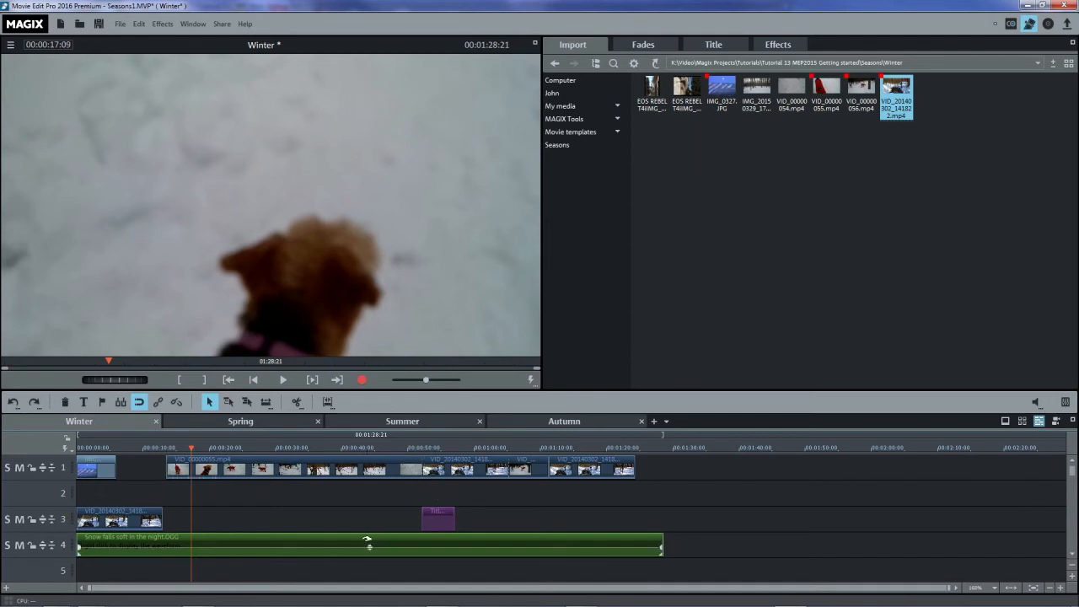
Step: Check the shifted clips around the replaced opening title, and undo the Exchange replacements of the title and the VID_00000054.mp4 clip
{"action": "left_click", "coordinate": [424, 520]}
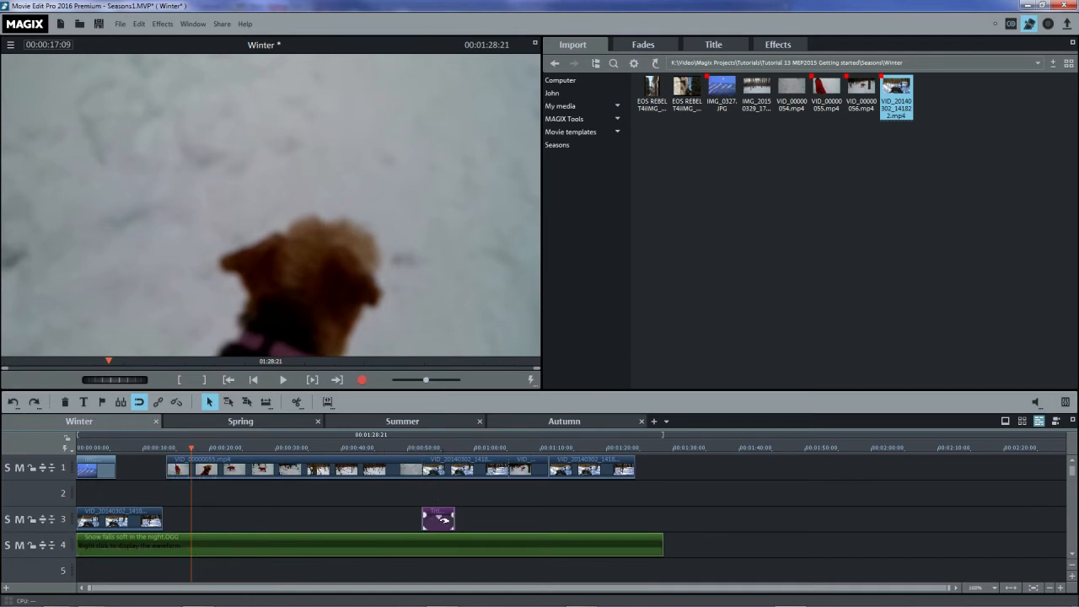
{"action": "left_click", "coordinate": [313, 510]}
{"action": "left_click", "coordinate": [285, 474]}
{"action": "left_click", "coordinate": [14, 403]}
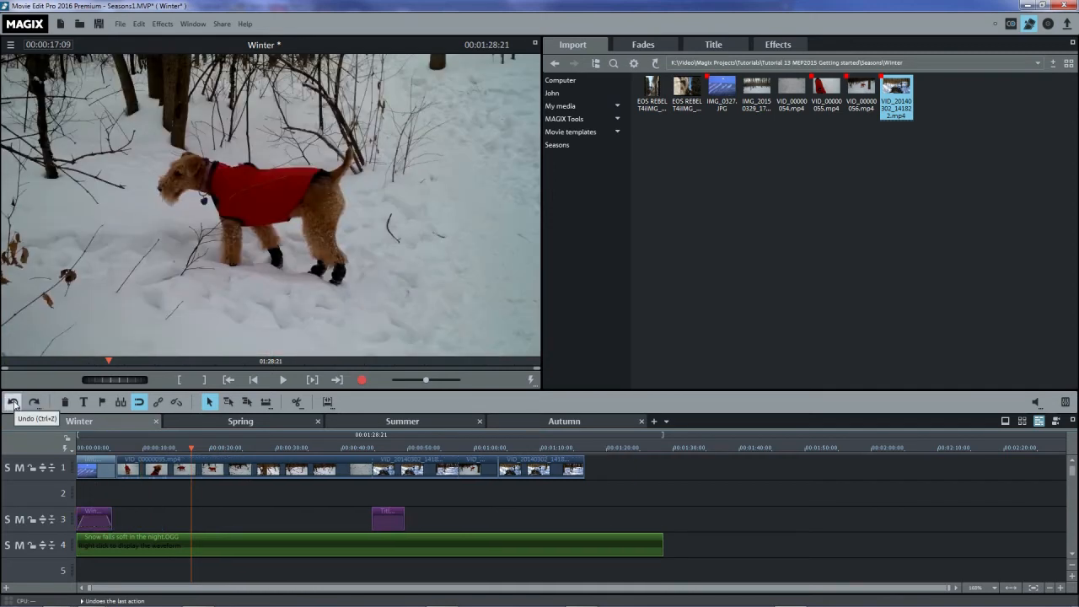
{"action": "left_click", "coordinate": [14, 403]}
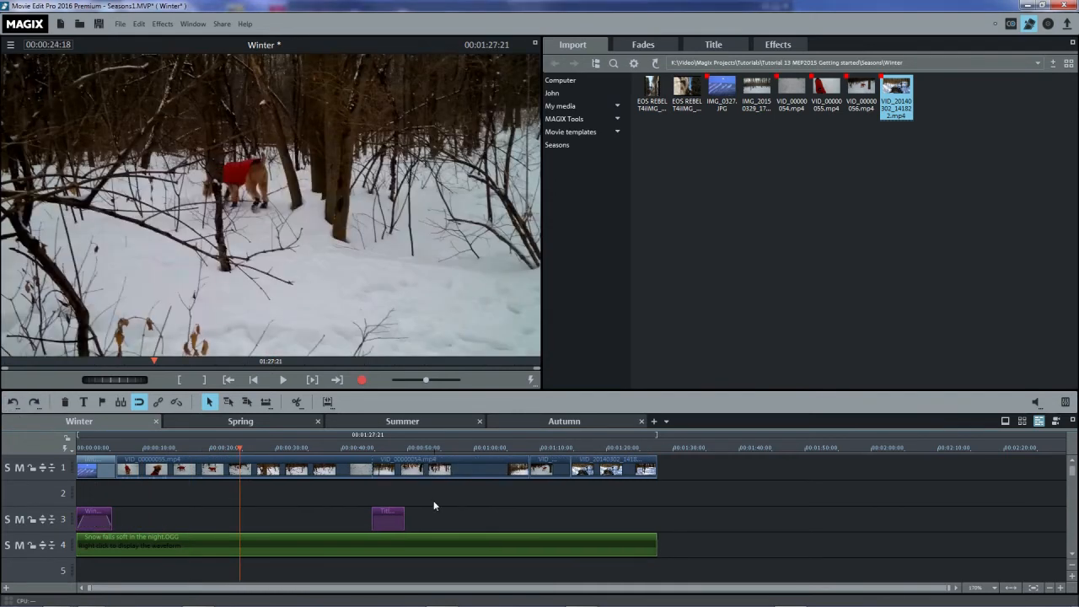
Step: Shorten the Snow falls soft in the night.OGG music on track 4 and try to place VID_20140302_141822.mp4 near its end
{"action": "left_click", "coordinate": [427, 550]}
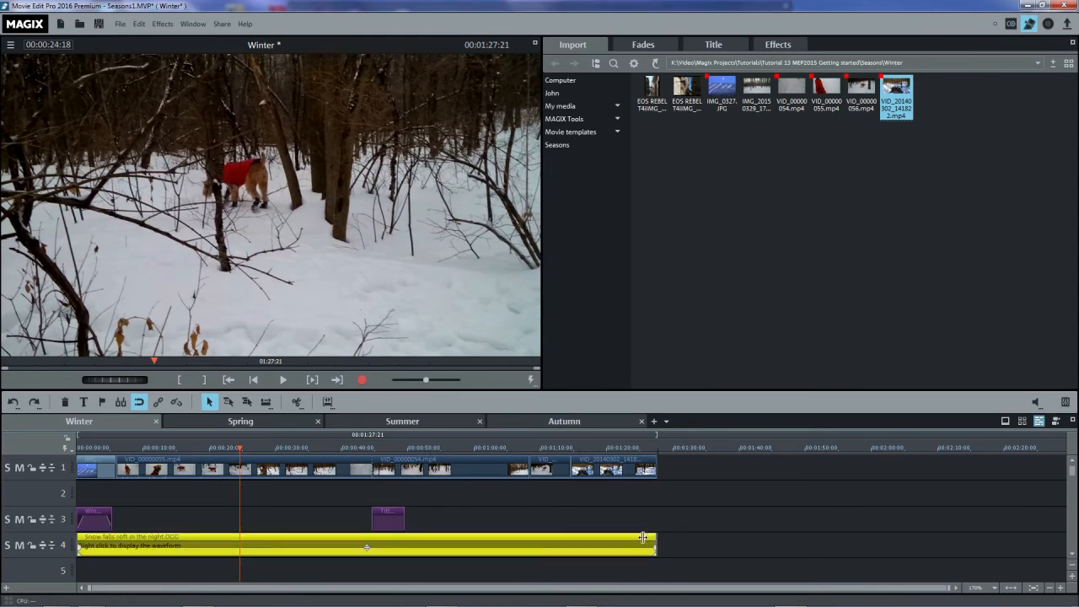
{"action": "left_click_drag", "start_coordinate": [657, 548], "coordinate": [570, 548]}
{"action": "left_click_drag", "start_coordinate": [324, 548], "coordinate": [288, 548]}
{"action": "mouse_move", "coordinate": [902, 83]}
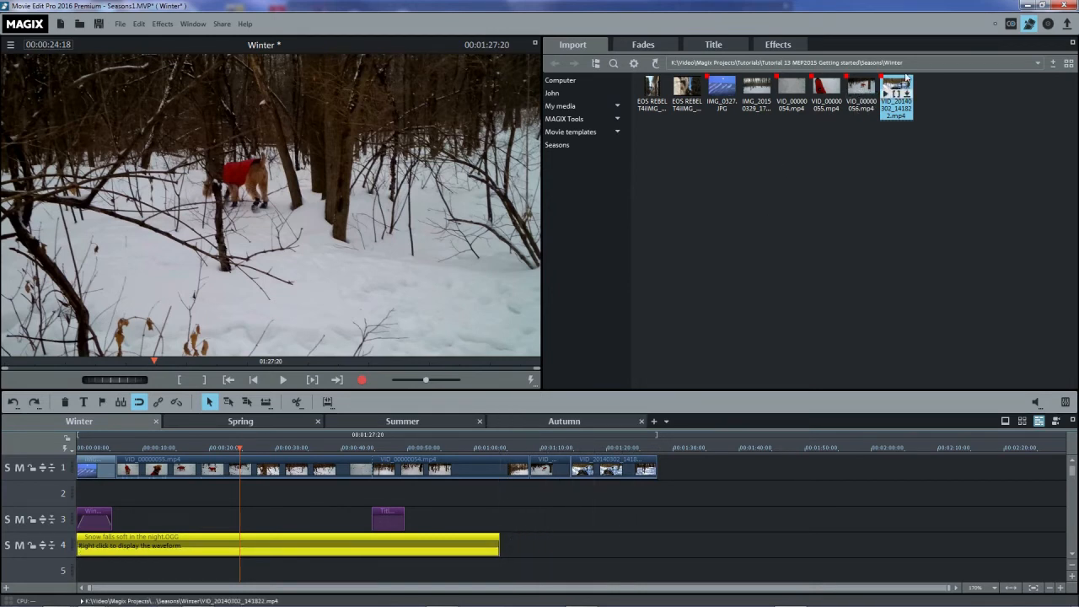
{"action": "left_click_drag", "start_coordinate": [897, 85], "coordinate": [505, 575]}
{"action": "key", "text": "Escape"}
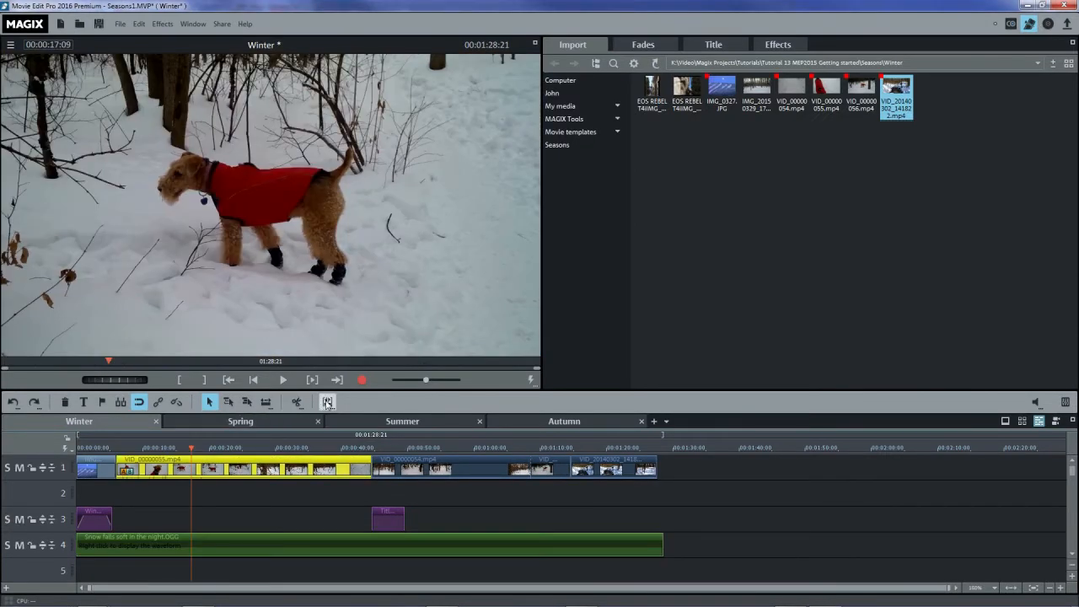
Step: Insert VID_20140302_141822.mp4 over part of VID_00000055.mp4 at 00:00:17:09 using Overwrite, and undo the insertion
{"action": "left_click", "coordinate": [328, 404]}
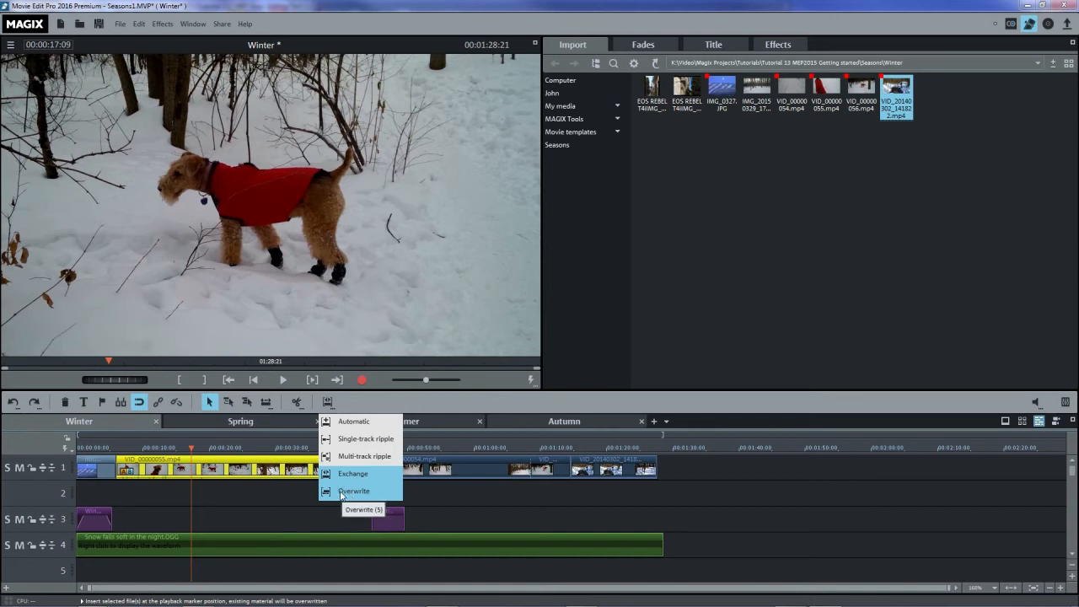
{"action": "left_click", "coordinate": [189, 438]}
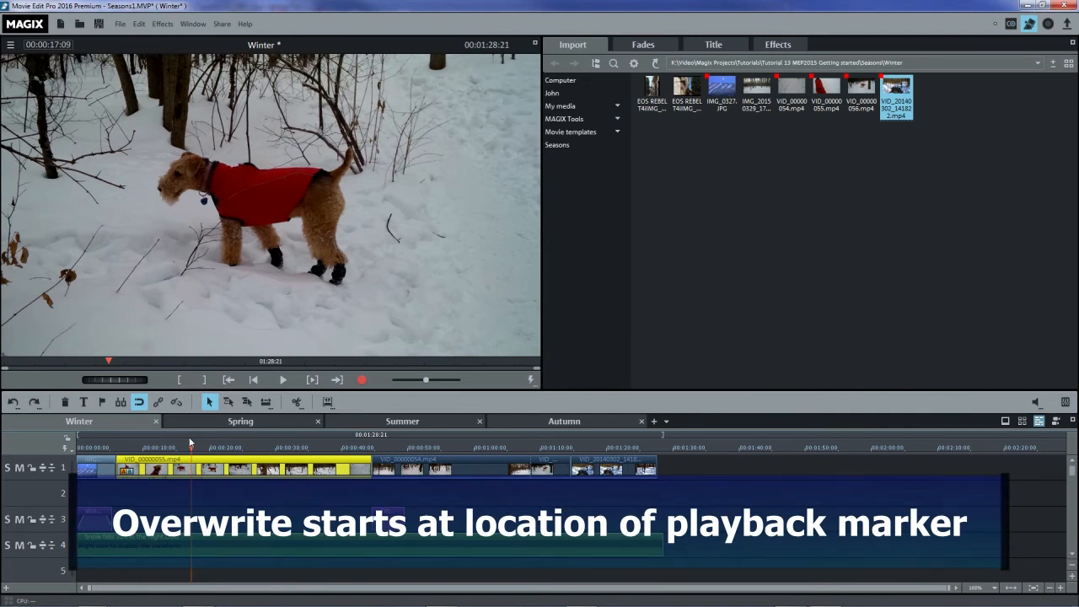
{"action": "left_click", "coordinate": [327, 402]}
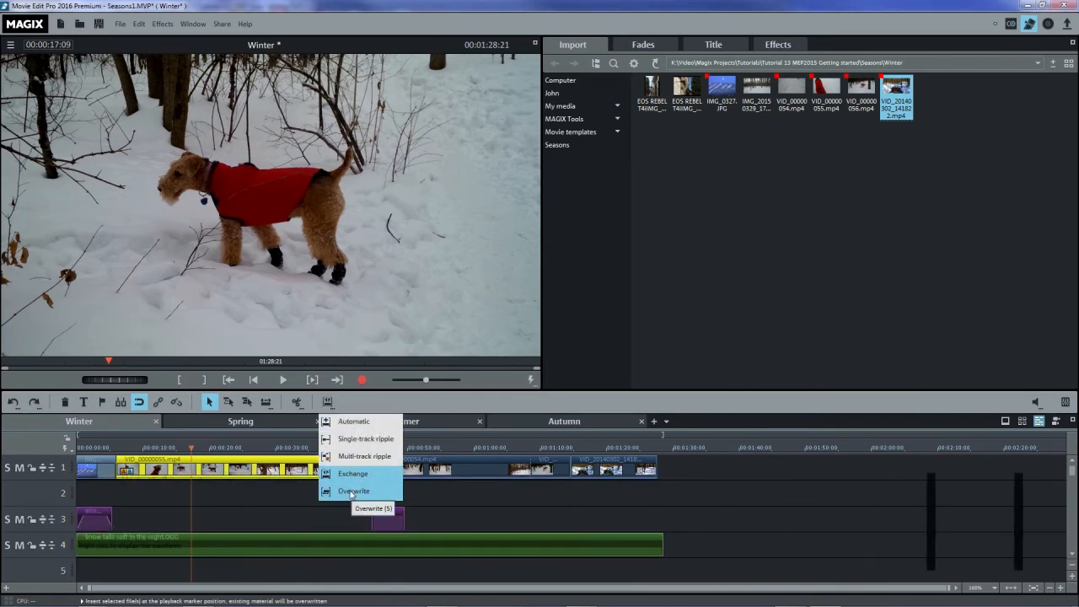
{"action": "left_click", "coordinate": [347, 490]}
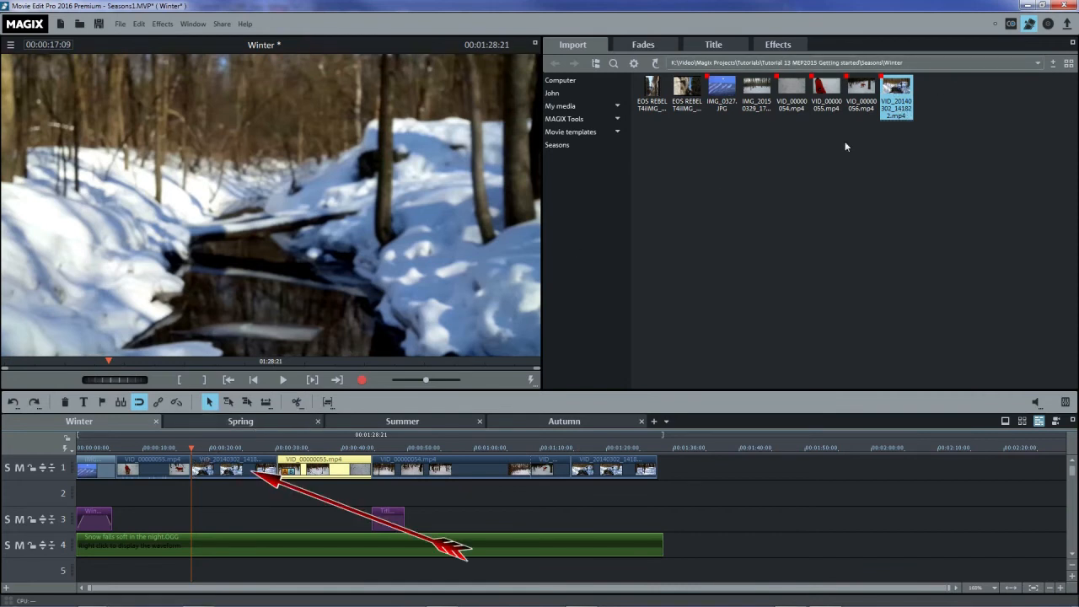
{"action": "left_click", "coordinate": [250, 464]}
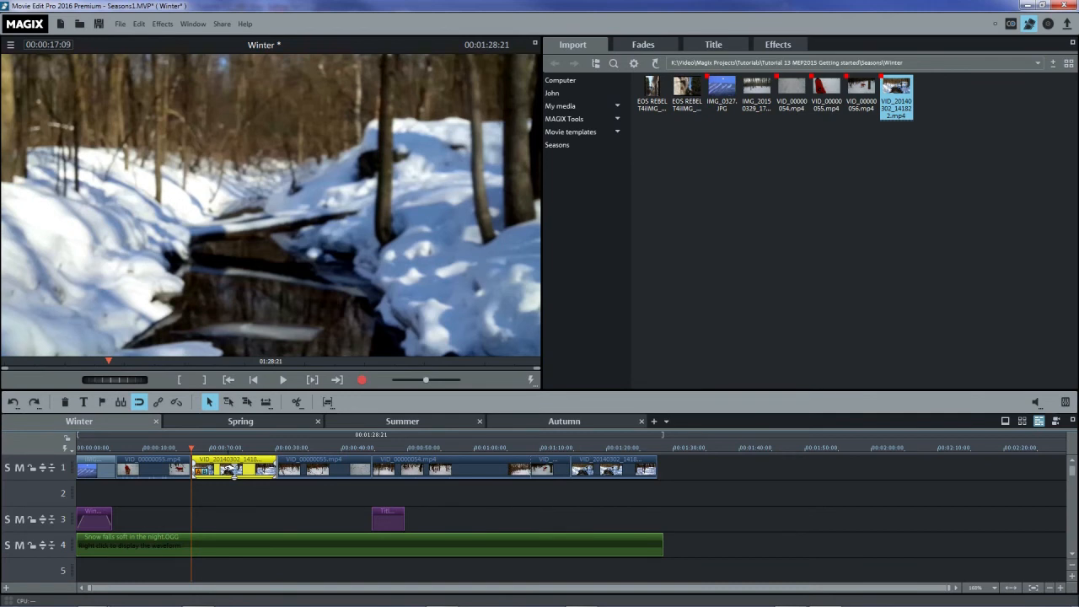
{"action": "left_click", "coordinate": [14, 404]}
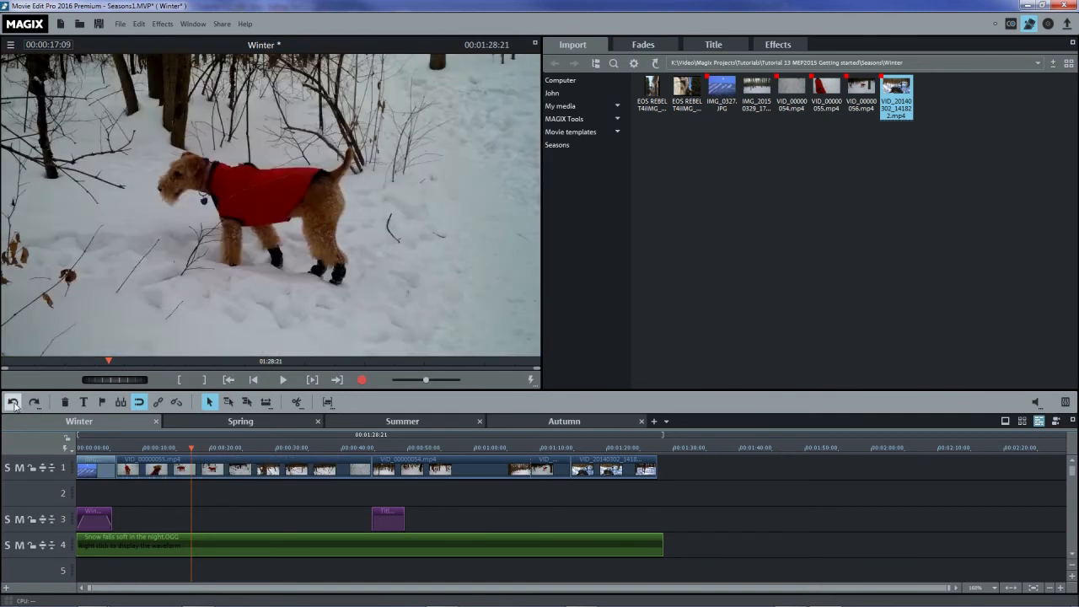
Step: Save the Seasons1 project and set the insert mode back to Automatic
{"action": "key", "text": "ctrl+s"}
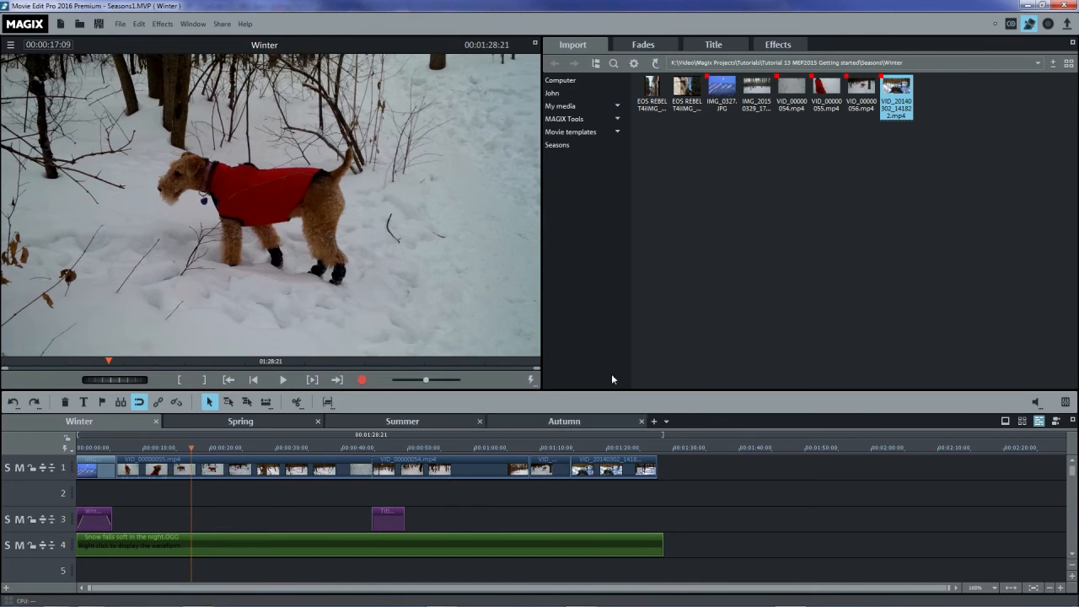
{"action": "left_click", "coordinate": [863, 163]}
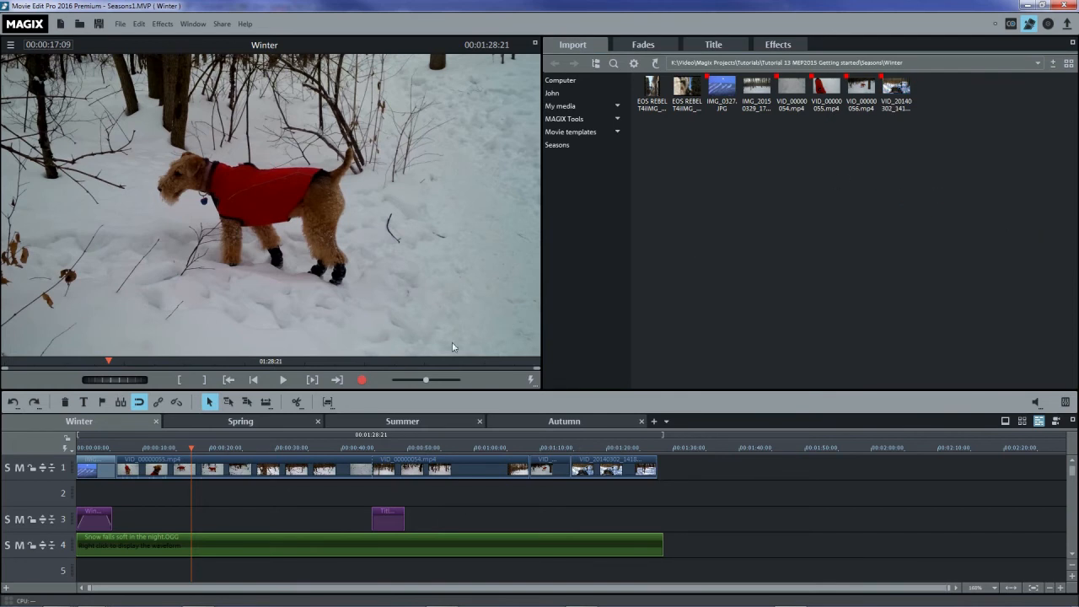
{"action": "left_click", "coordinate": [329, 404]}
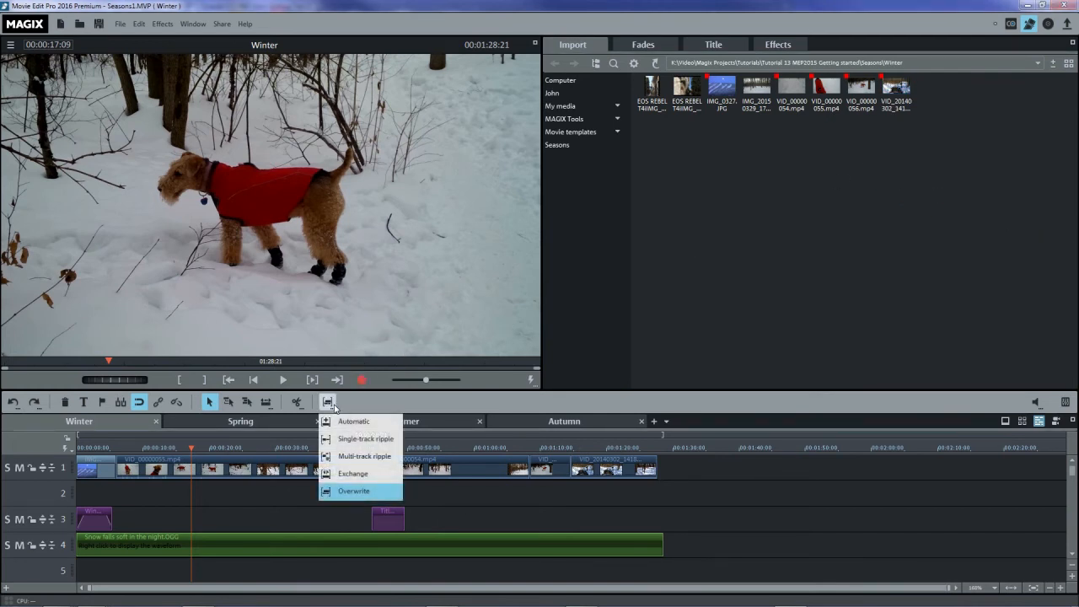
{"action": "left_click", "coordinate": [338, 421]}
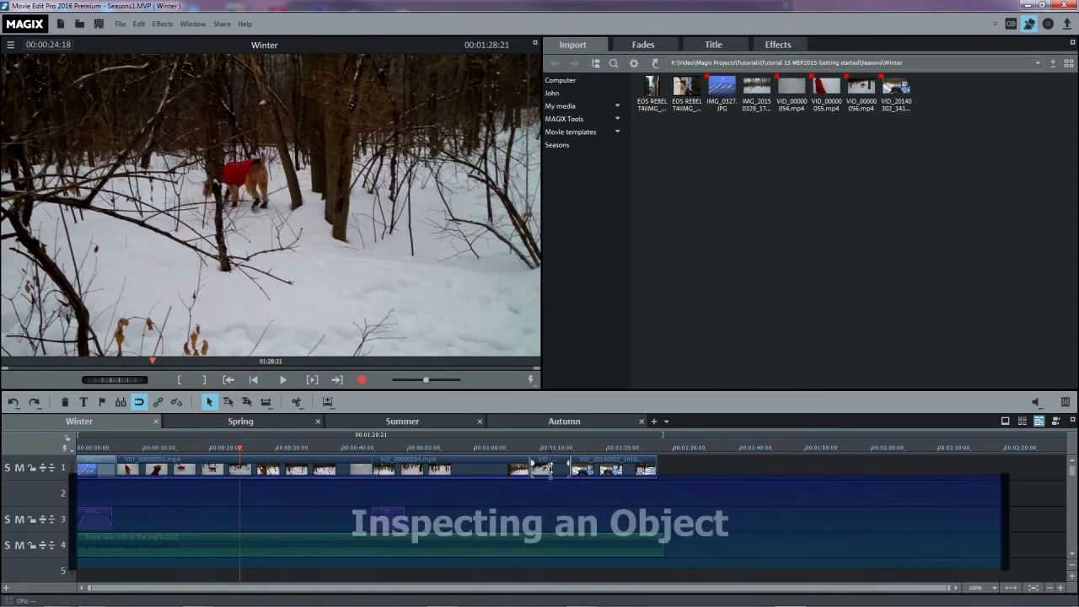
Step: Place the playback marker at 00:01:11:21 in the VID_00000056.mp4 clip and zoom the timeline to that object
{"action": "left_click", "coordinate": [551, 466]}
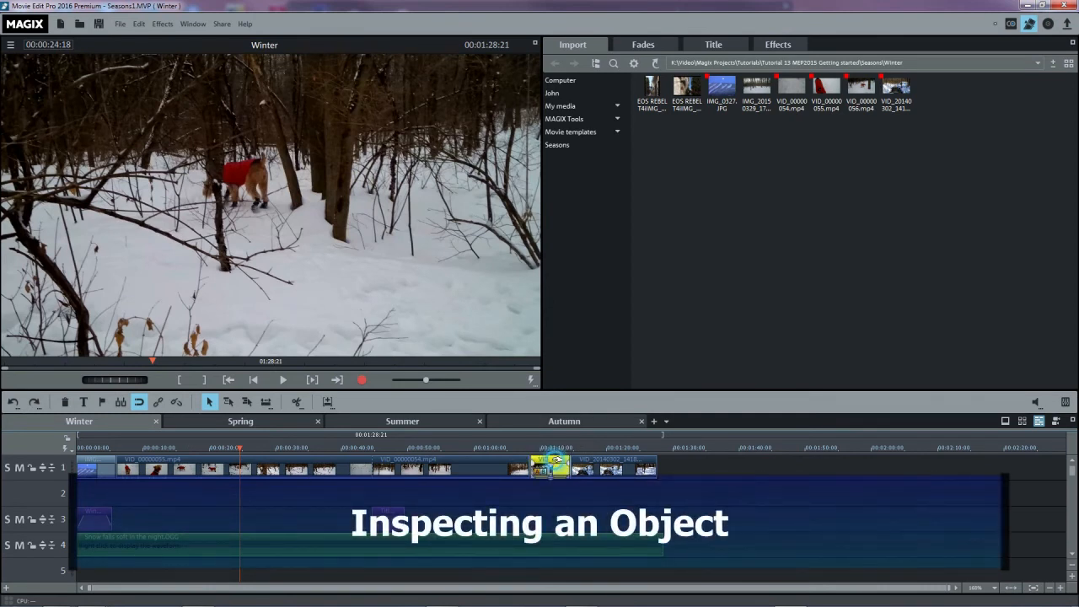
{"action": "left_click", "coordinate": [555, 461]}
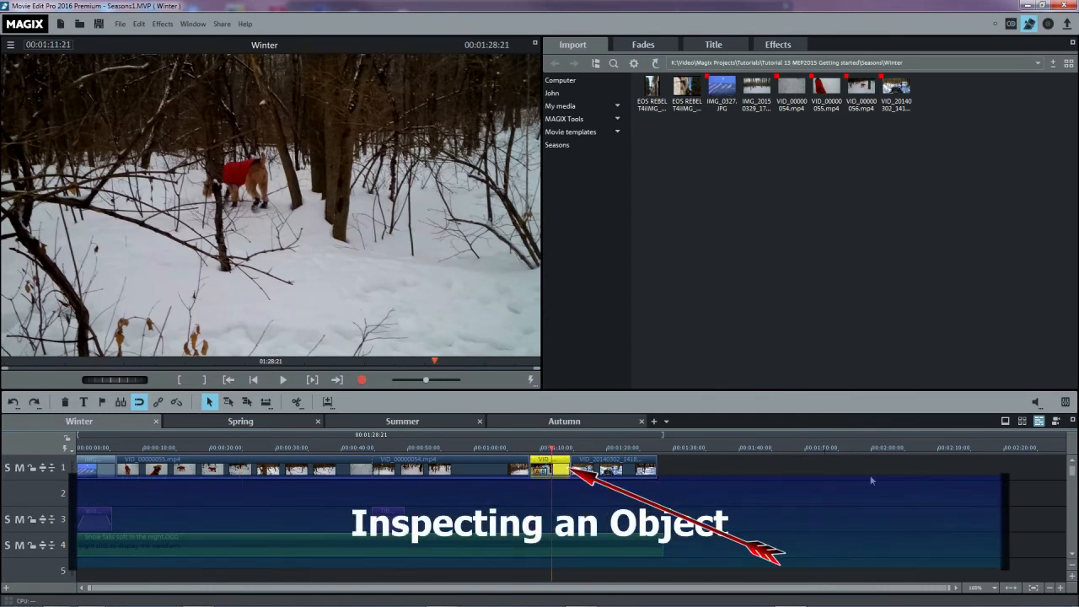
{"action": "left_click", "coordinate": [1035, 588]}
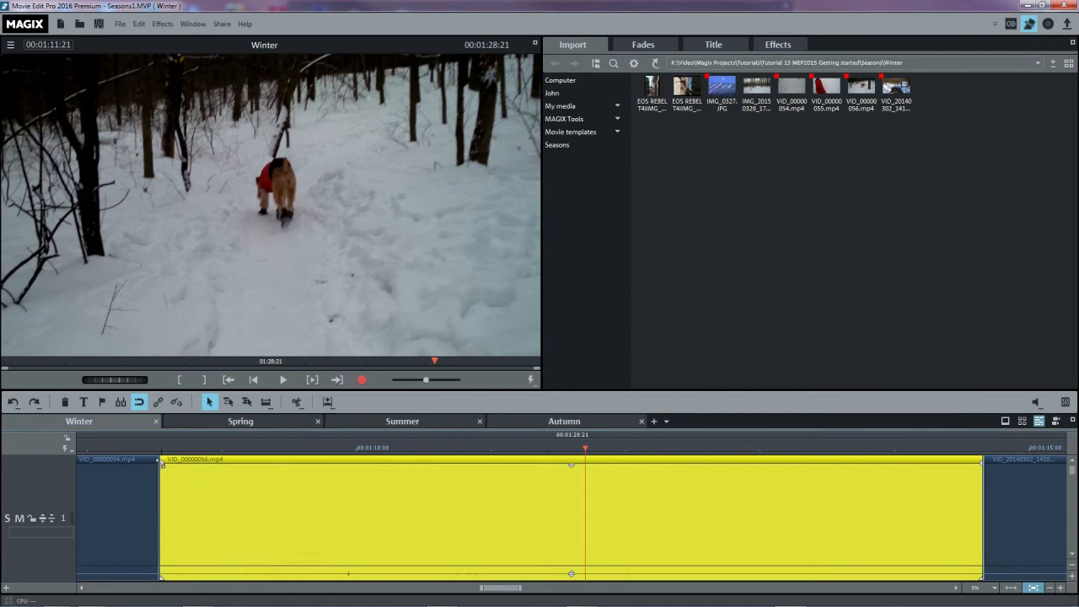
Step: Give the VID_00000056.mp4 clip a fade-in of about one second, preview it at 00:01:08:25, and remove the fade
{"action": "left_click_drag", "start_coordinate": [161, 460], "coordinate": [285, 466]}
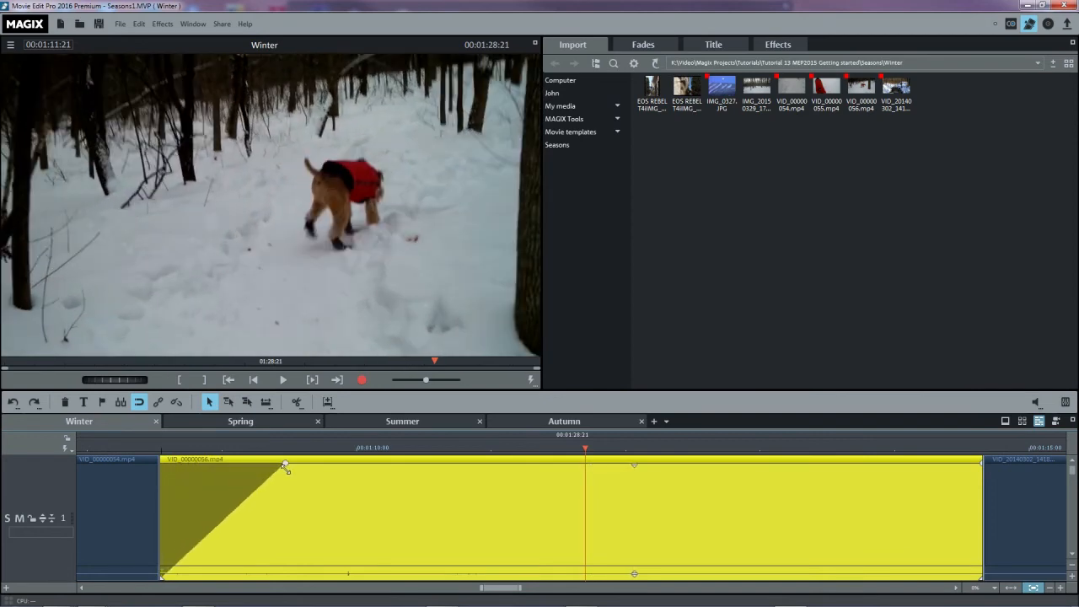
{"action": "left_click_drag", "start_coordinate": [160, 448], "coordinate": [200, 447]}
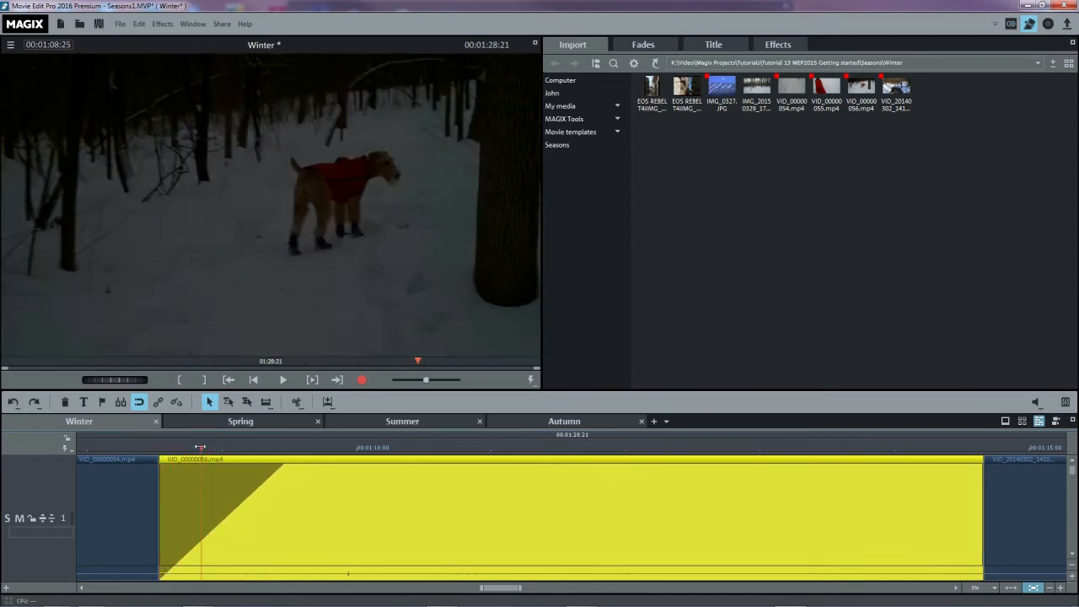
{"action": "left_click_drag", "start_coordinate": [284, 463], "coordinate": [160, 459]}
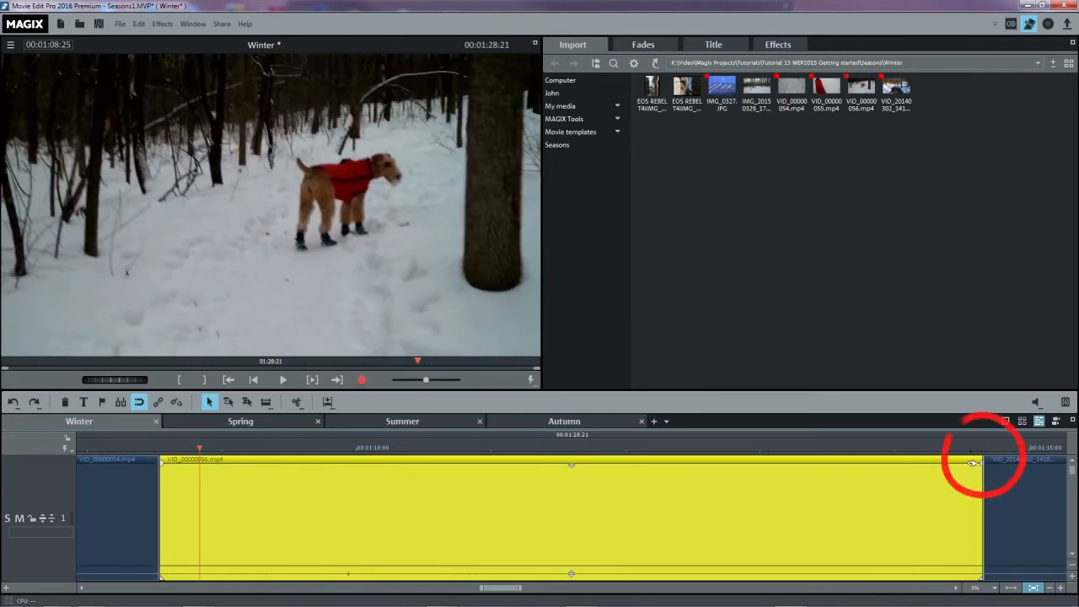
Step: Try the fade-out handle of the VID_00000056.mp4 clip, and darken the whole clip with its brightness handle before restoring full brightness
{"action": "left_click_drag", "start_coordinate": [974, 463], "coordinate": [1019, 461]}
{"action": "left_click", "coordinate": [859, 448]}
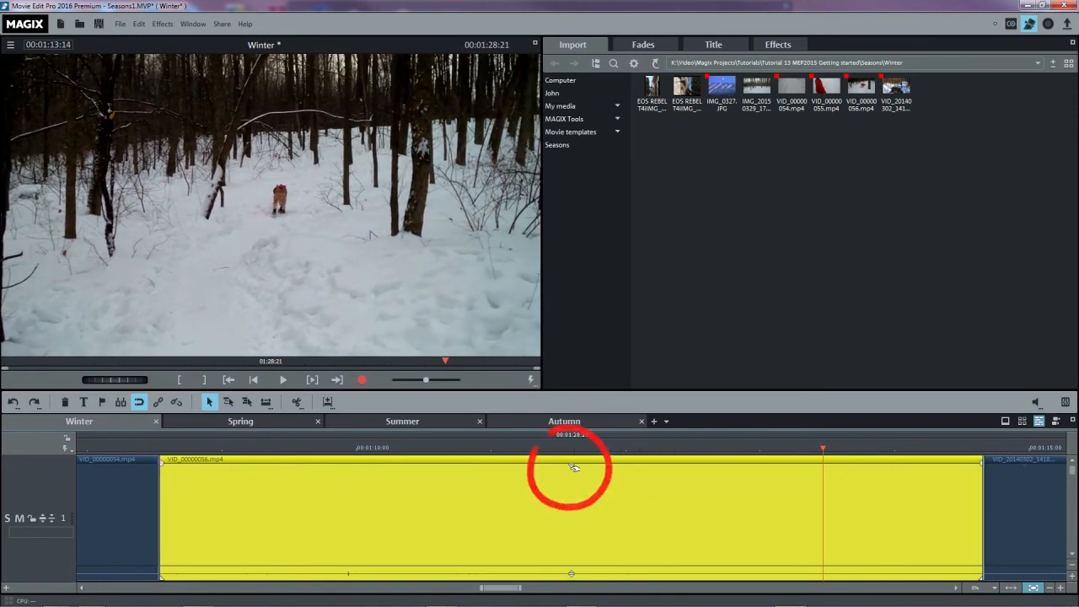
{"action": "left_click_drag", "start_coordinate": [571, 466], "coordinate": [562, 557]}
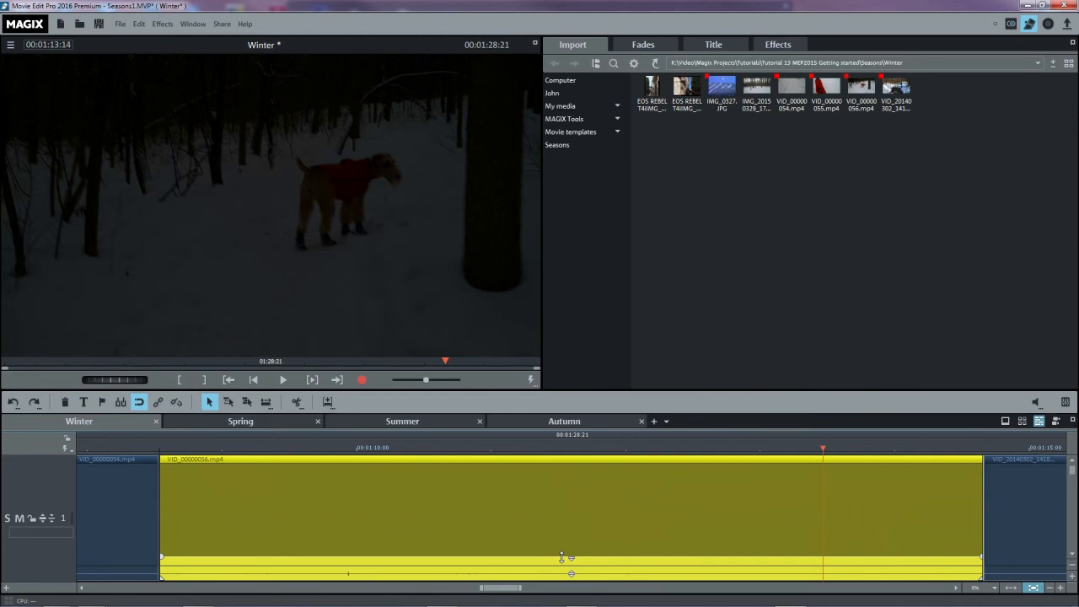
{"action": "left_click_drag", "start_coordinate": [561, 556], "coordinate": [563, 454]}
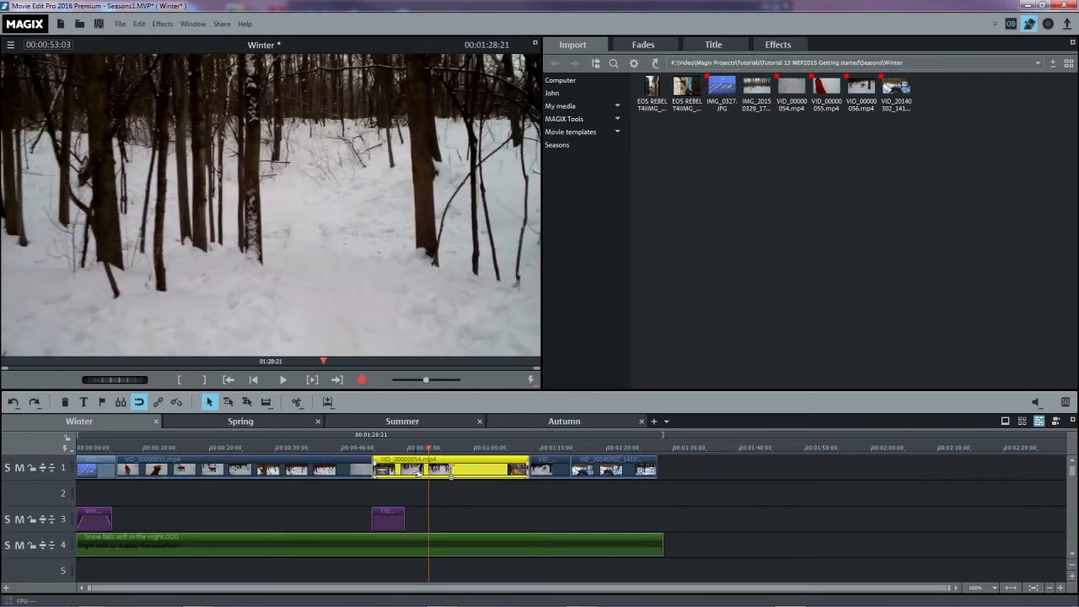
Step: Select the Title 4 object on track 3 with the playback marker at 00:00:46:20 and set its font size to 80
{"action": "left_click", "coordinate": [386, 443]}
{"action": "left_click", "coordinate": [388, 521]}
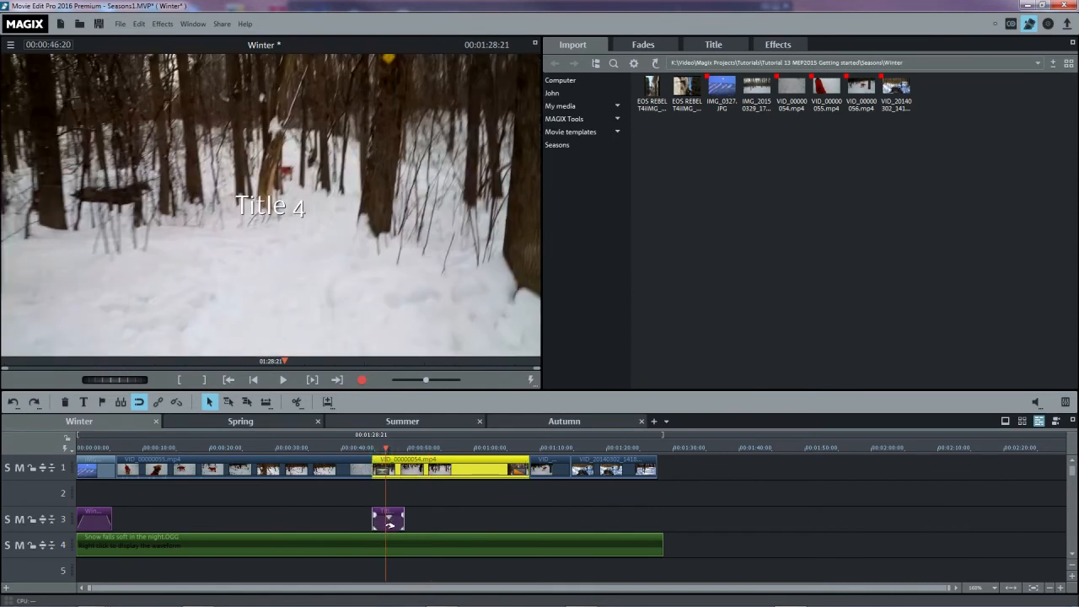
{"action": "left_click", "coordinate": [389, 520]}
{"action": "left_click", "coordinate": [713, 45]}
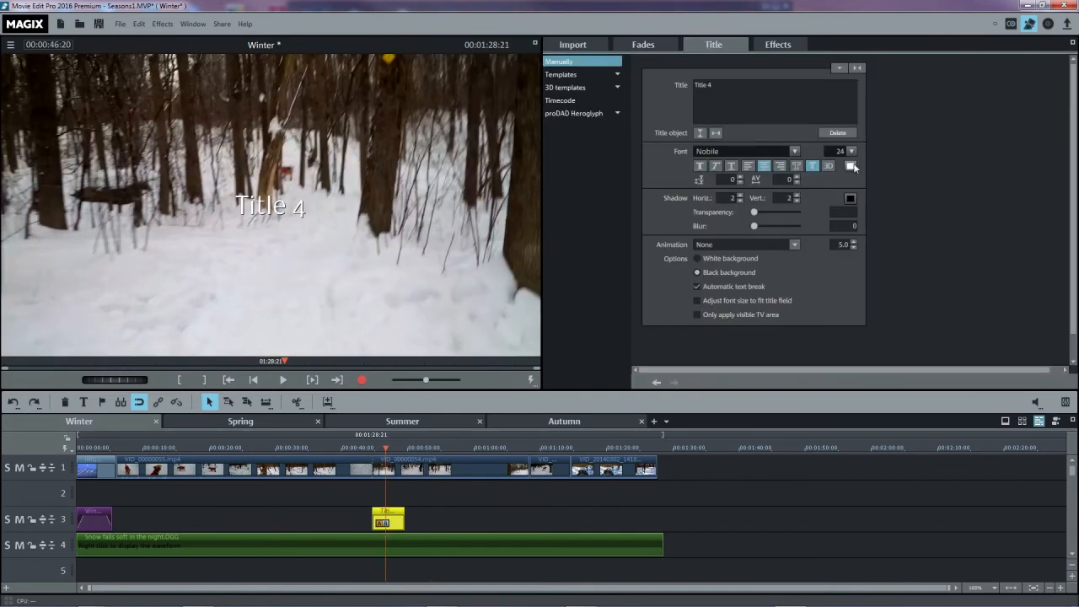
{"action": "left_click", "coordinate": [852, 151]}
{"action": "left_click_drag", "start_coordinate": [851, 200], "coordinate": [849, 167]}
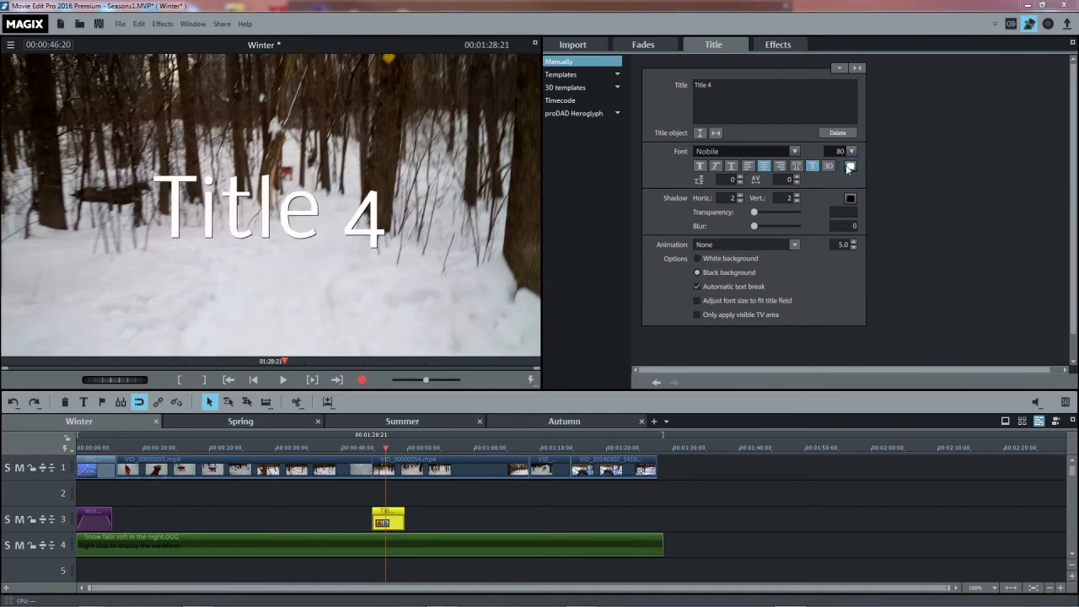
Step: Change the font color of Title 4 to pure red (255, 0, 0)
{"action": "left_click", "coordinate": [850, 166]}
{"action": "left_click", "coordinate": [695, 166]}
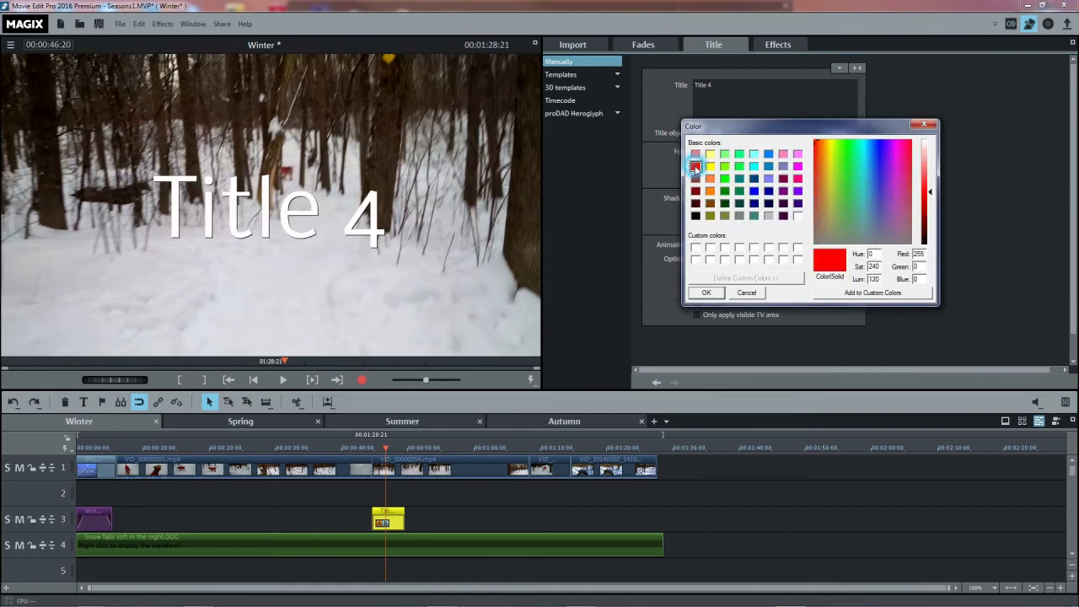
{"action": "left_click", "coordinate": [707, 292]}
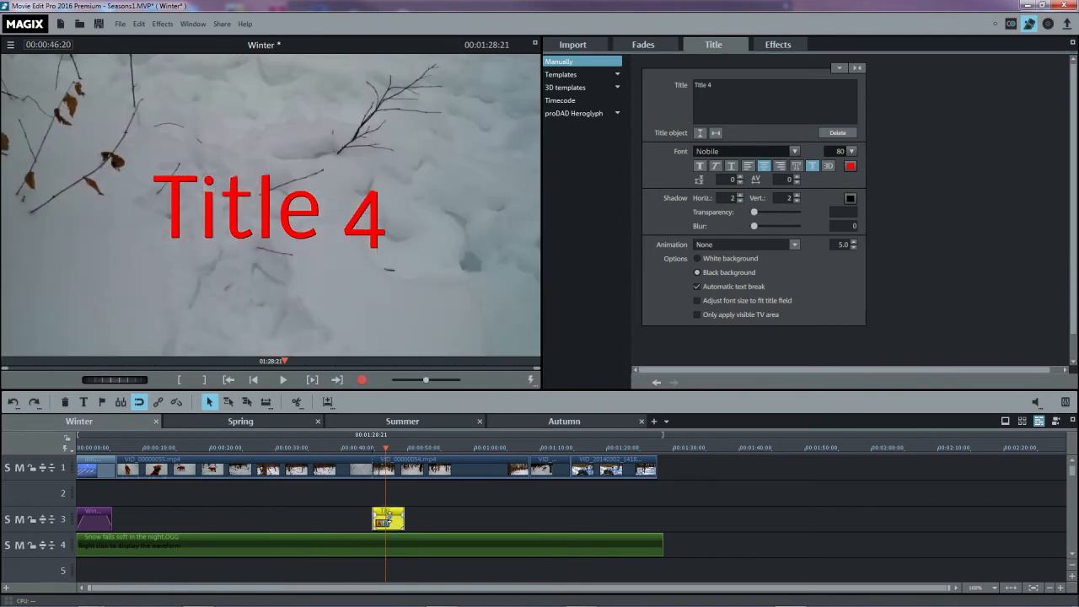
{"action": "mouse_move", "coordinate": [387, 519]}
{"action": "left_mouse_down"}
{"action": "mouse_move", "coordinate": [387, 529]}
{"action": "mouse_move", "coordinate": [388, 519]}
{"action": "left_mouse_up"}
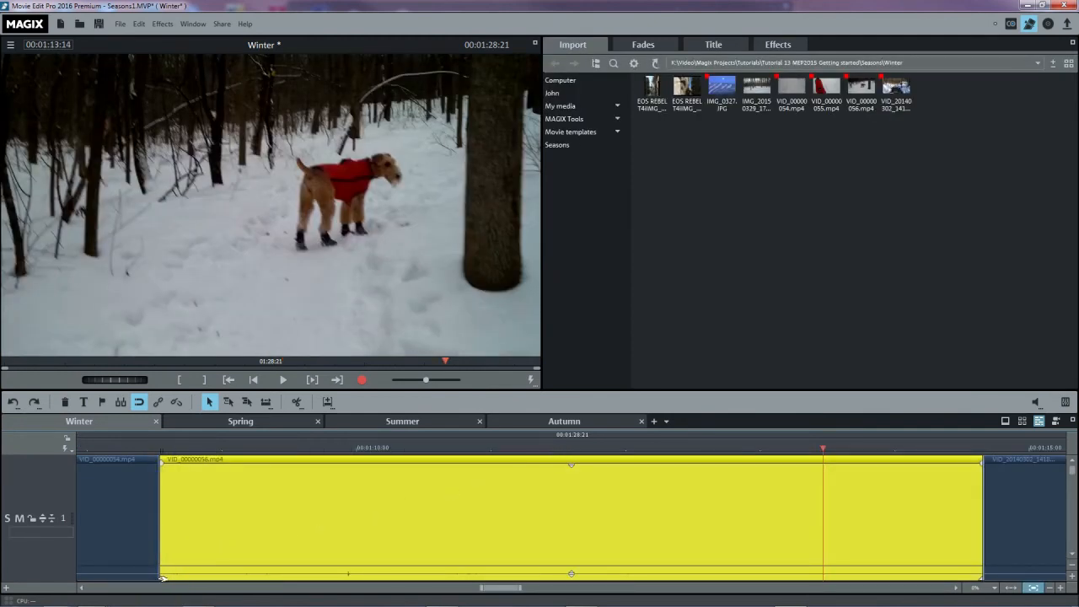
Step: Extend the start and the end of VID_00000056.mp4 over the neighboring clips to form crossfades, and restore each edge
{"action": "left_click_drag", "start_coordinate": [160, 578], "coordinate": [109, 578]}
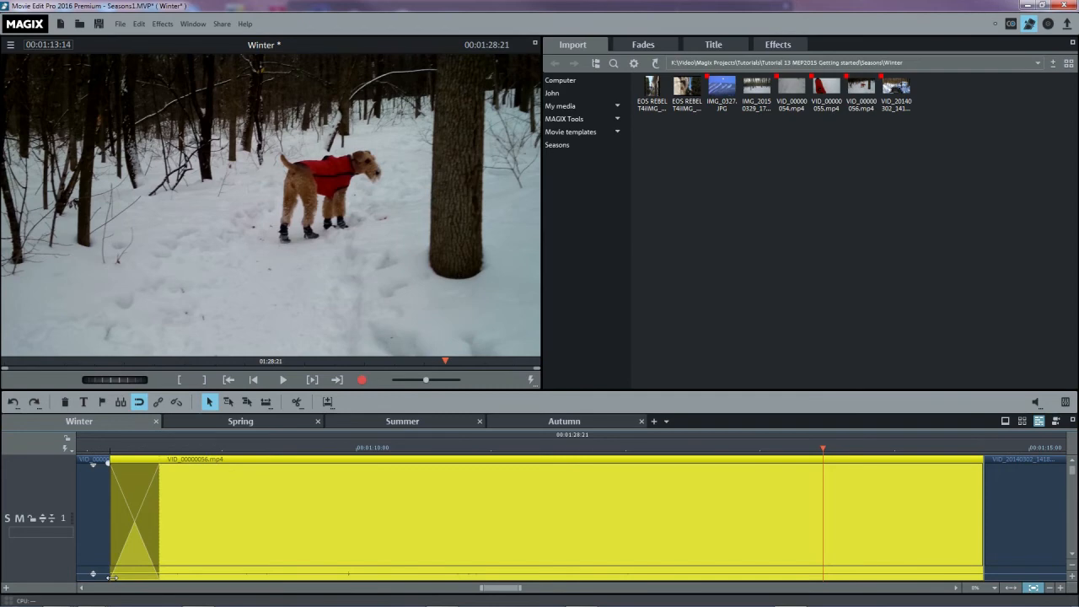
{"action": "left_click_drag", "start_coordinate": [111, 578], "coordinate": [160, 579]}
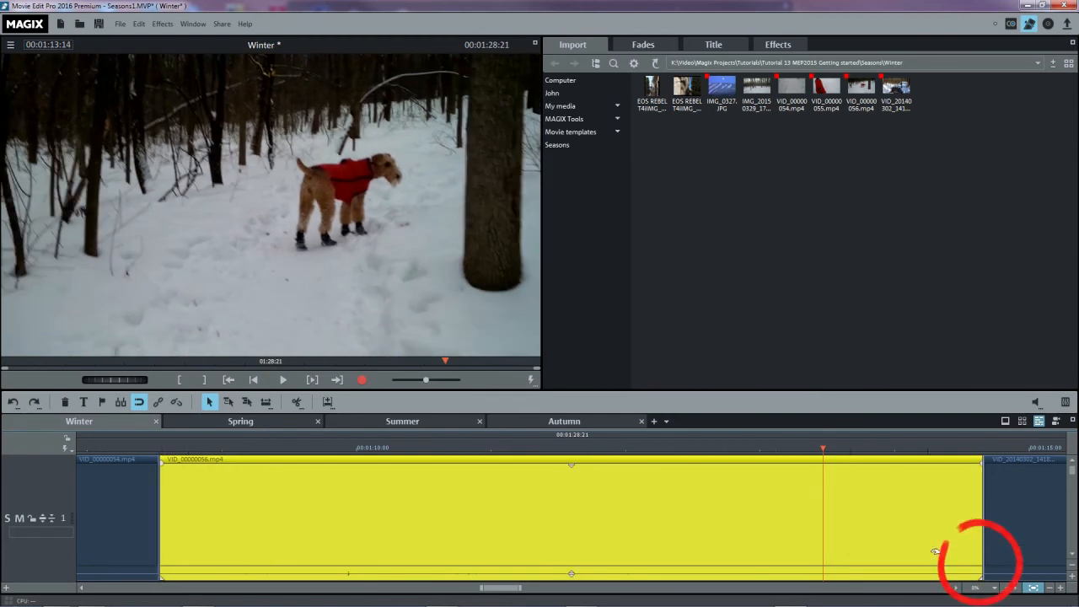
{"action": "left_click_drag", "start_coordinate": [978, 578], "coordinate": [1019, 577]}
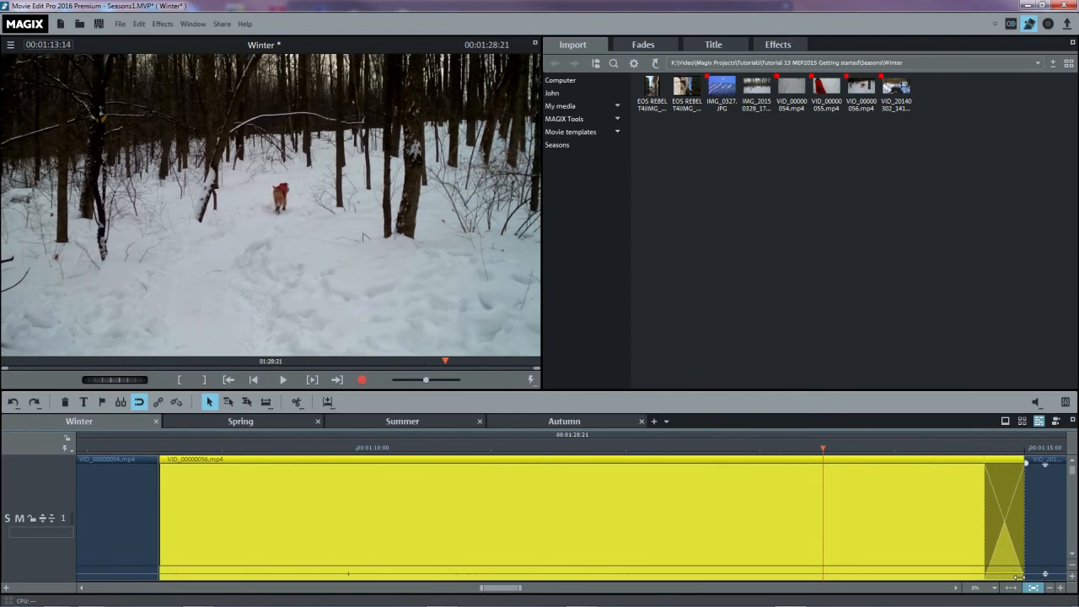
{"action": "left_click_drag", "start_coordinate": [1019, 577], "coordinate": [983, 575]}
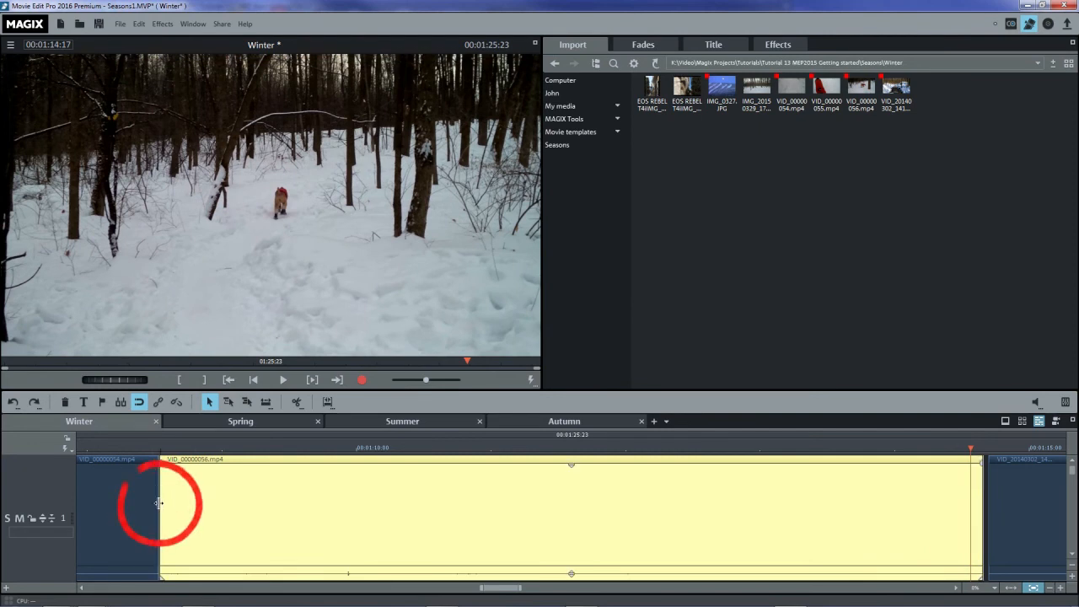
Step: Try shifting the cuts at the start and the end of VID_00000056.mp4 against its neighboring clips, and restore both cuts
{"action": "left_click_drag", "start_coordinate": [159, 504], "coordinate": [97, 502]}
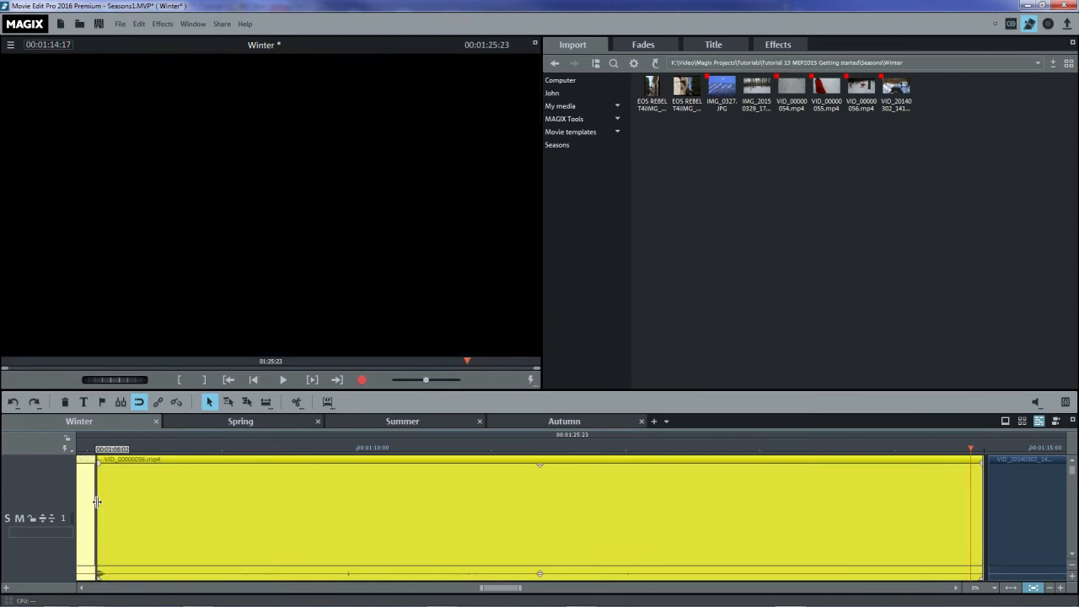
{"action": "left_click_drag", "start_coordinate": [97, 502], "coordinate": [165, 502]}
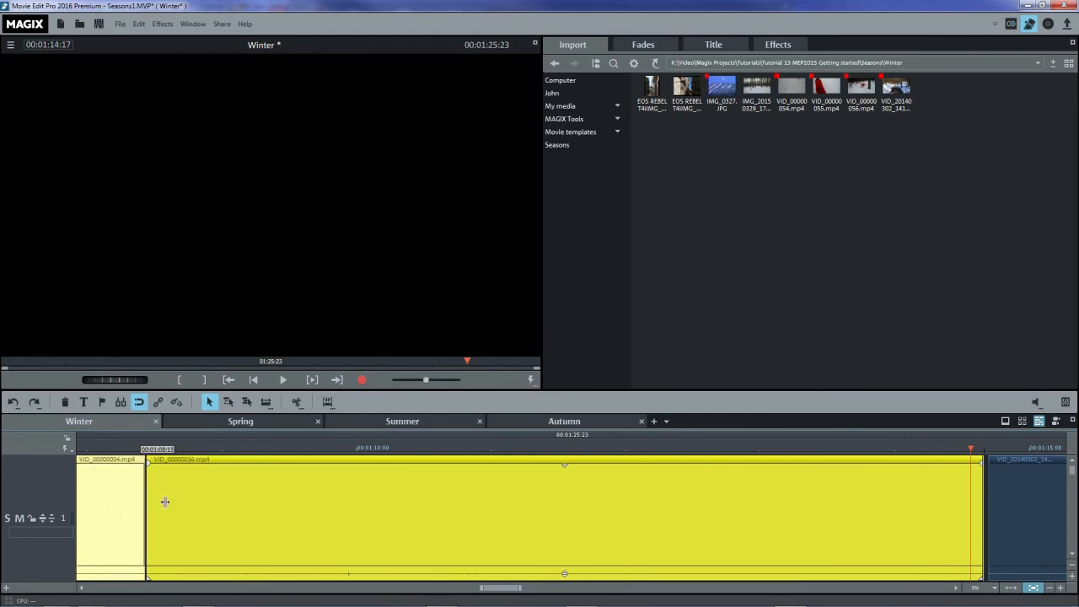
{"action": "left_click_drag", "start_coordinate": [165, 502], "coordinate": [195, 509]}
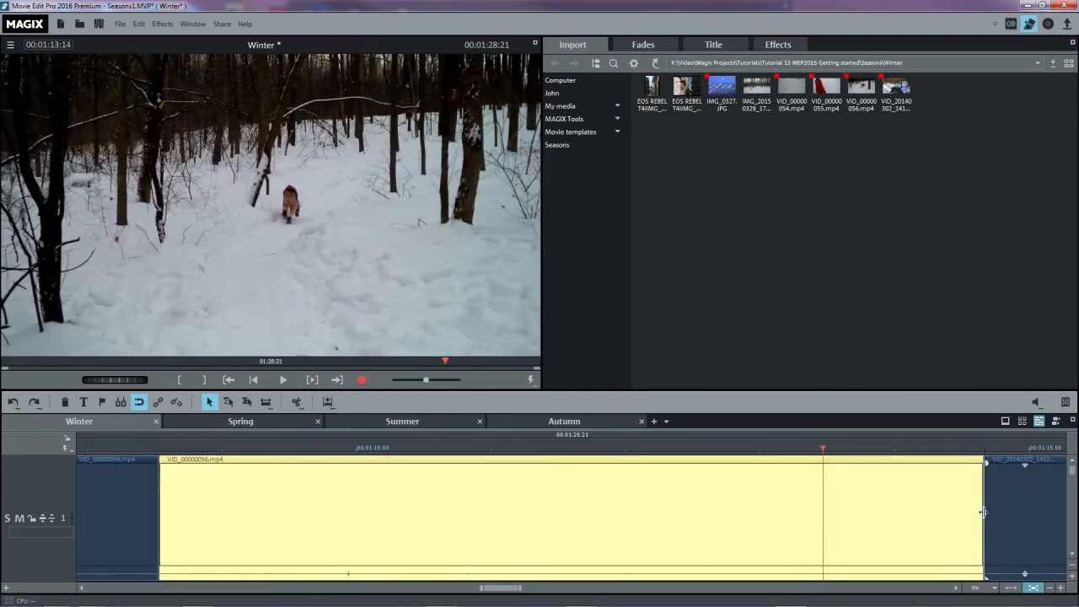
{"action": "left_click_drag", "start_coordinate": [983, 511], "coordinate": [912, 511]}
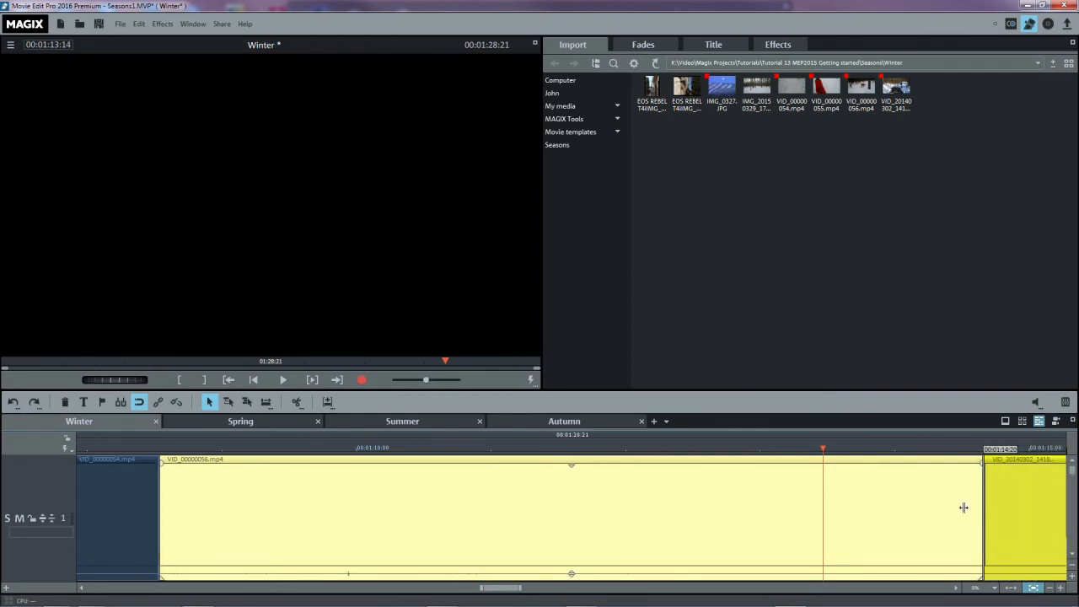
{"action": "mouse_move", "coordinate": [976, 506]}
{"action": "left_mouse_down"}
{"action": "mouse_move", "coordinate": [1052, 503]}
{"action": "mouse_move", "coordinate": [978, 511]}
{"action": "left_mouse_up"}
{"action": "left_click", "coordinate": [13, 404]}
Step: Try the volume handle of VID_00000056.mp4 by lowering it to Off, and return the volume to 0.0
{"action": "left_click", "coordinate": [571, 572]}
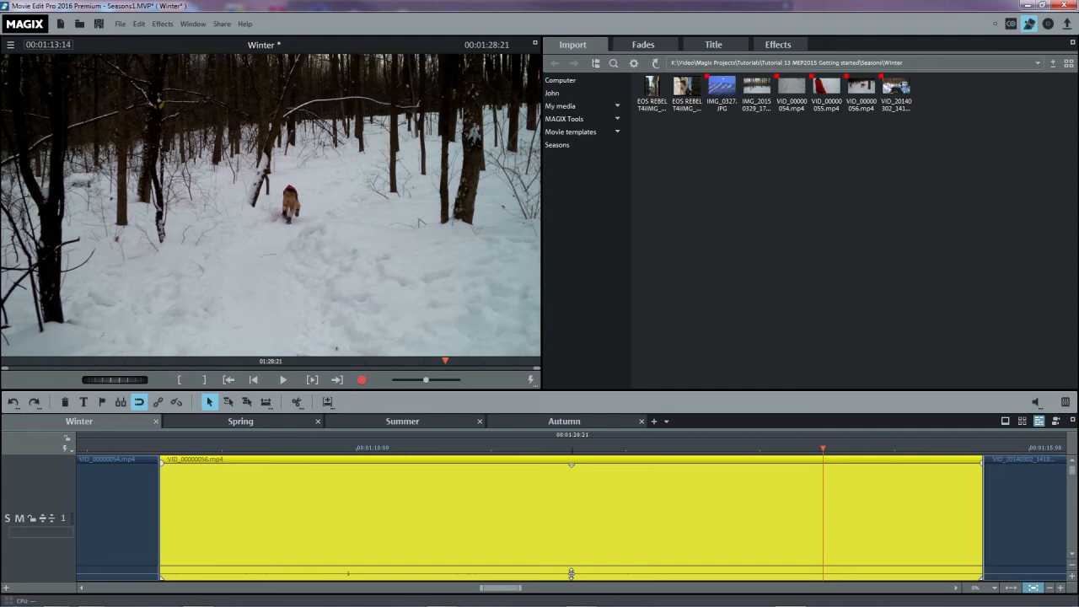
{"action": "mouse_move", "coordinate": [572, 573]}
{"action": "left_mouse_down"}
{"action": "mouse_move", "coordinate": [571, 469]}
{"action": "mouse_move", "coordinate": [570, 573]}
{"action": "left_mouse_up"}
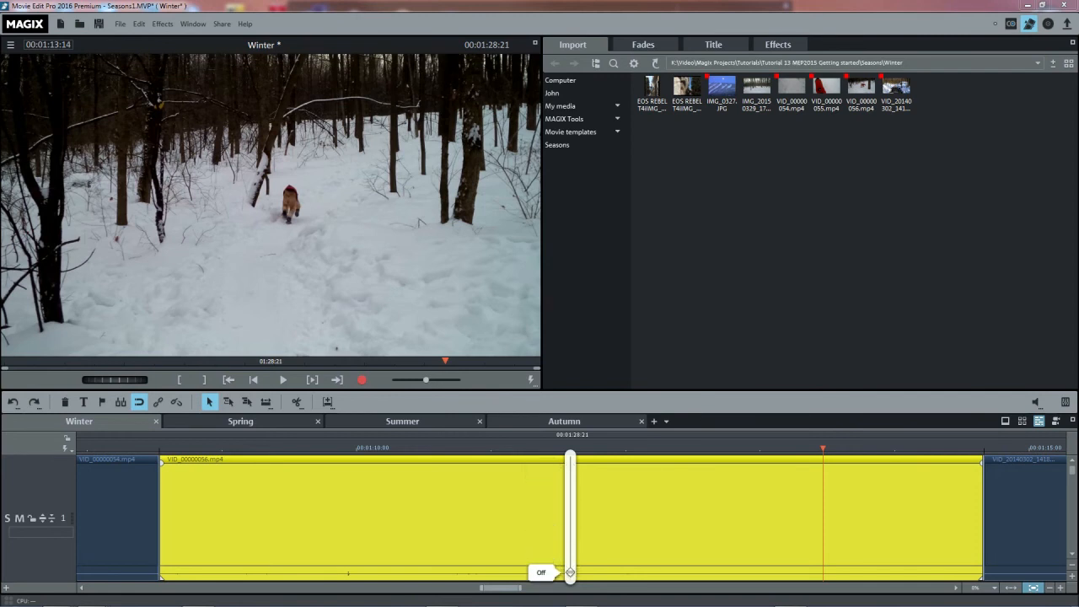
{"action": "left_click_drag", "start_coordinate": [571, 574], "coordinate": [571, 498]}
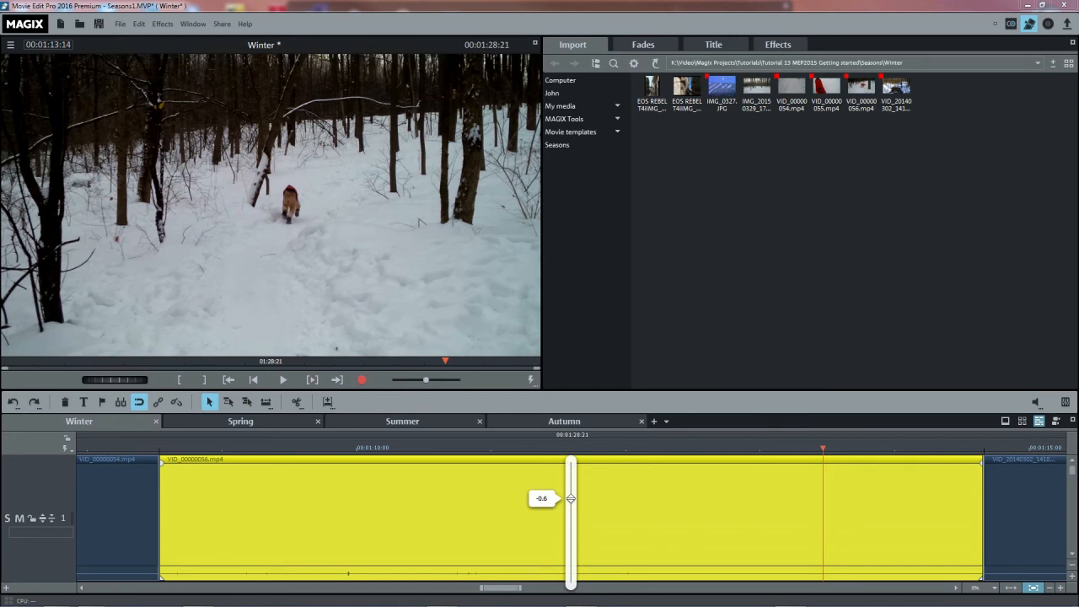
{"action": "left_click_drag", "start_coordinate": [571, 499], "coordinate": [571, 493]}
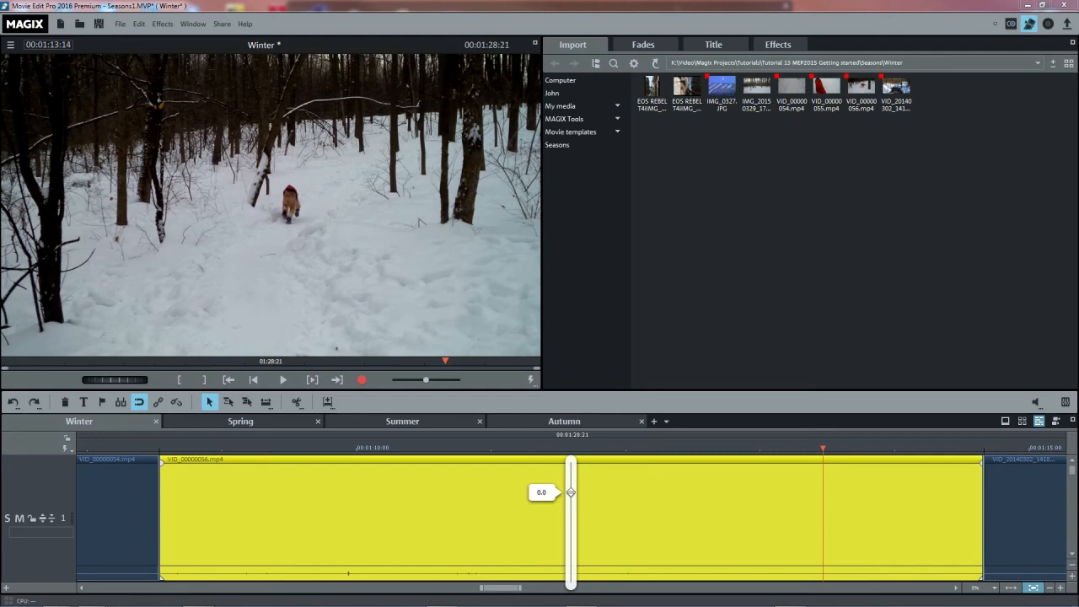
{"action": "left_click_drag", "start_coordinate": [571, 492], "coordinate": [571, 493]}
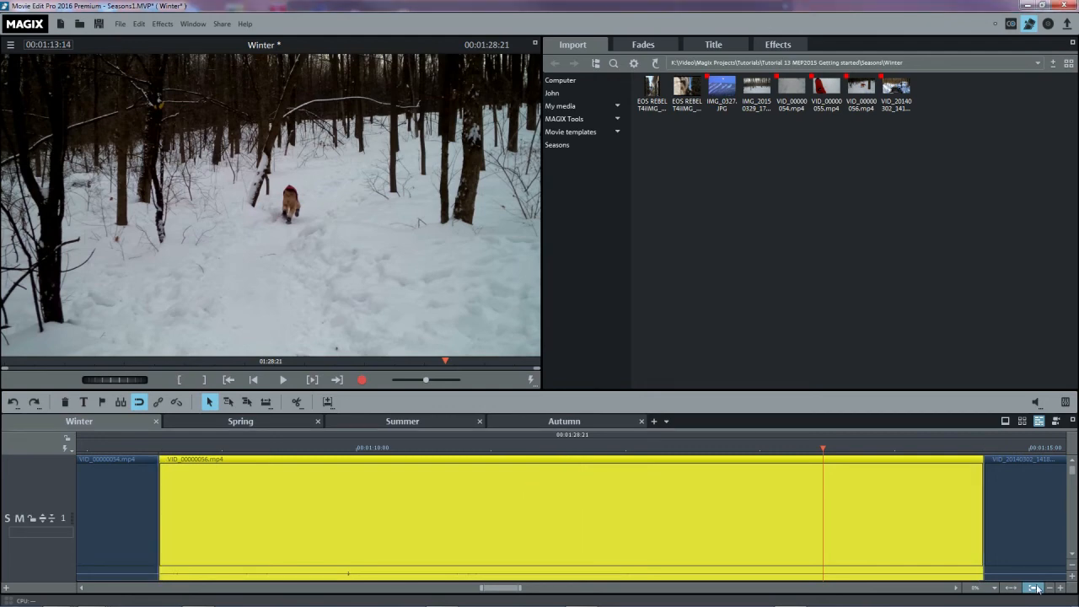
Step: Move the last clip away from VID_00000056.mp4, try lengthening and shortening VID_00000056.mp4 at its end, and undo these changes
{"action": "left_click", "coordinate": [1034, 588]}
{"action": "left_click", "coordinate": [1036, 588]}
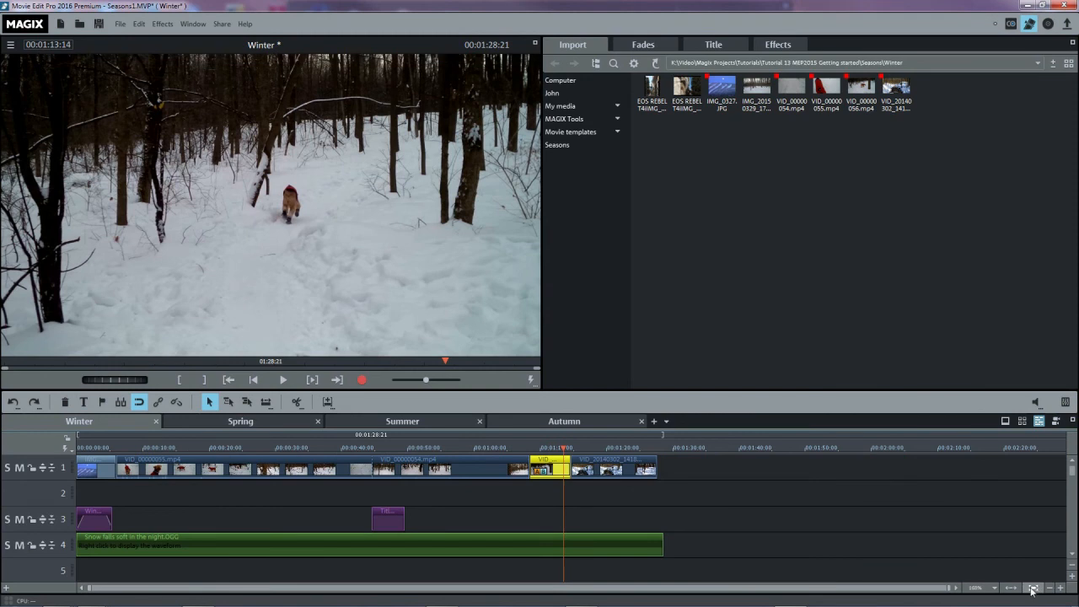
{"action": "left_click", "coordinate": [549, 475]}
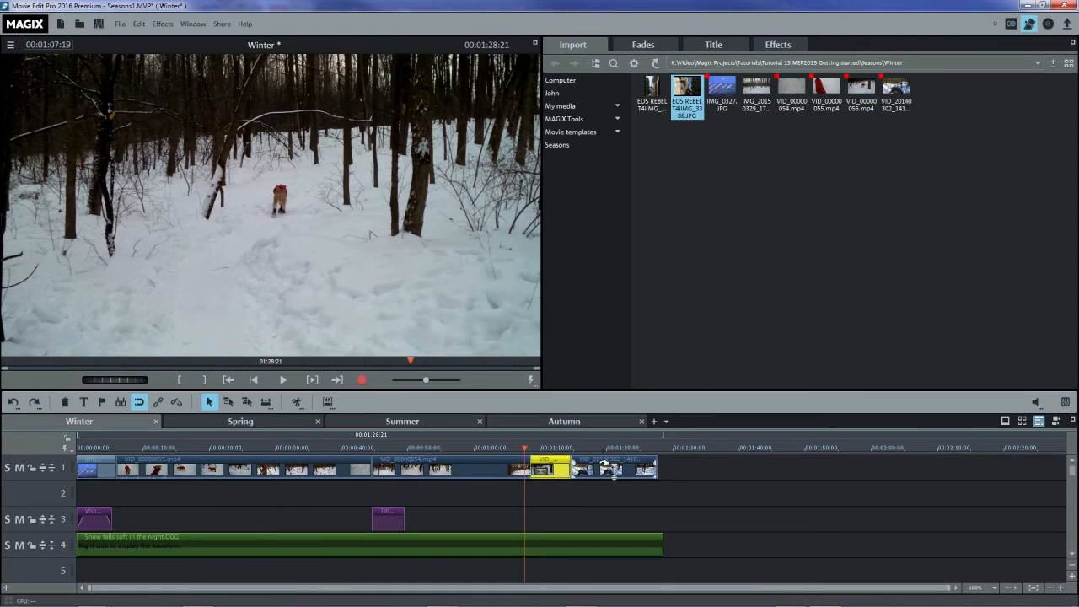
{"action": "left_click", "coordinate": [602, 464]}
{"action": "left_click_drag", "start_coordinate": [602, 464], "coordinate": [670, 471]}
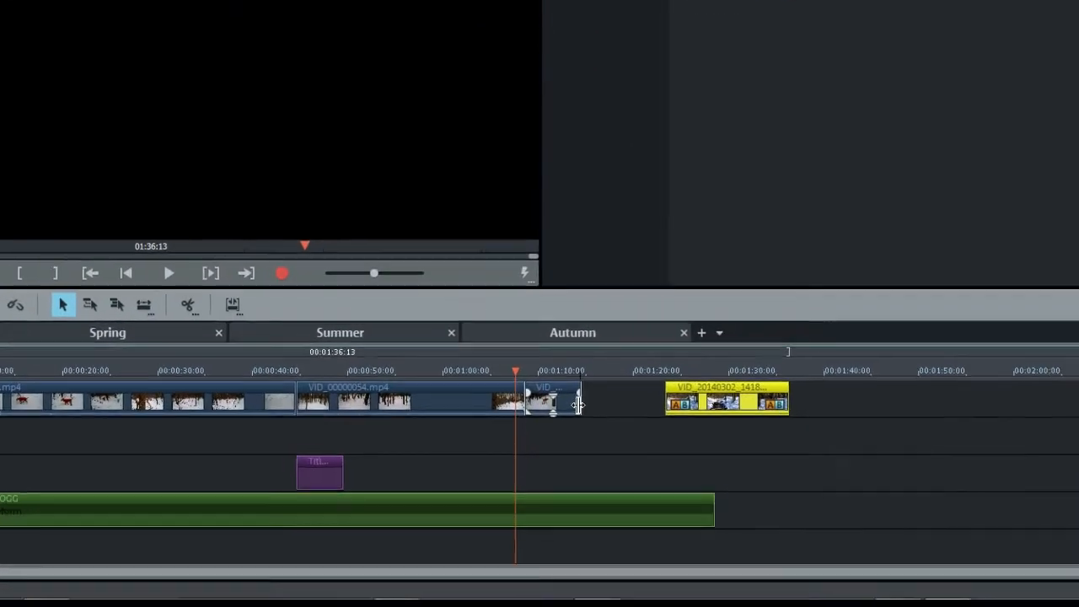
{"action": "left_click_drag", "start_coordinate": [570, 471], "coordinate": [603, 470]}
{"action": "left_click_drag", "start_coordinate": [638, 371], "coordinate": [671, 371]}
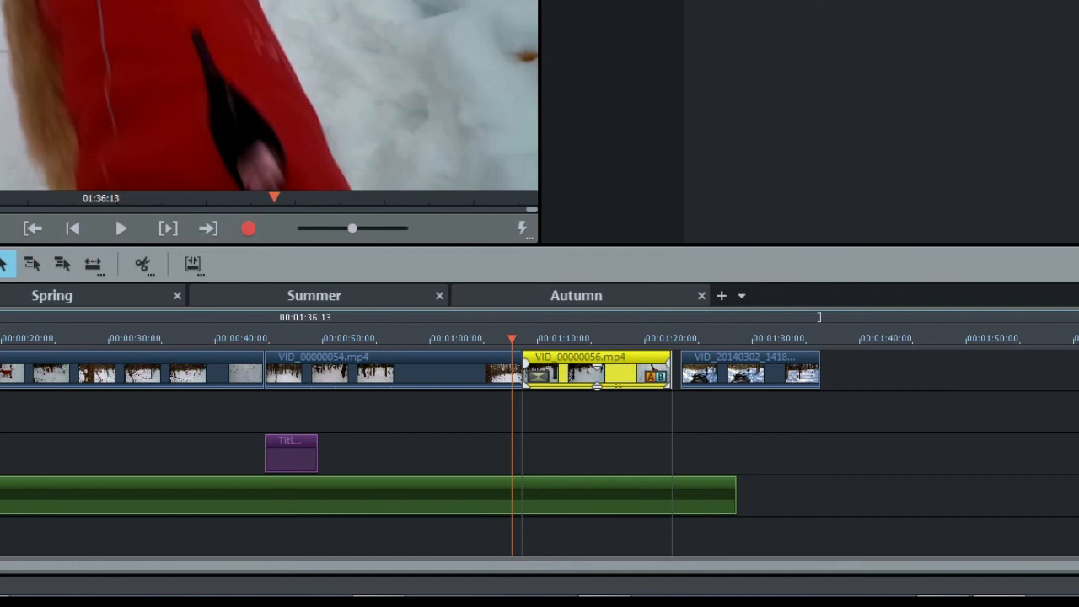
{"action": "left_click_drag", "start_coordinate": [671, 372], "coordinate": [624, 371]}
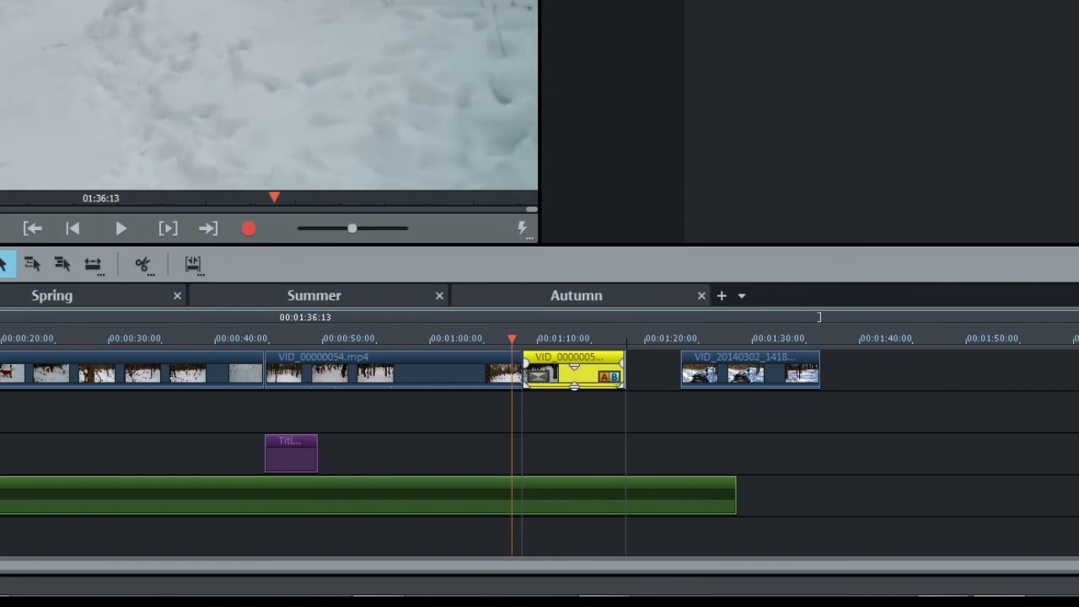
{"action": "left_click", "coordinate": [13, 402]}
{"action": "left_click", "coordinate": [12, 402]}
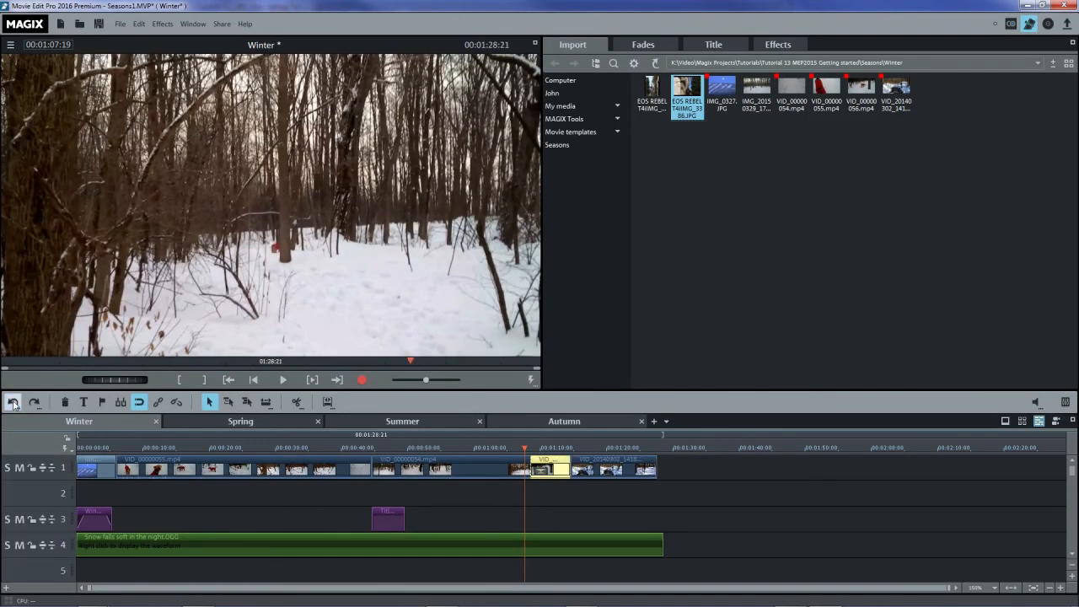
Step: Examine the object properties of VID_00000054.mp4, comparing its play time in the movie with the file's play time
{"action": "left_click", "coordinate": [478, 469]}
{"action": "right_click", "coordinate": [478, 475]}
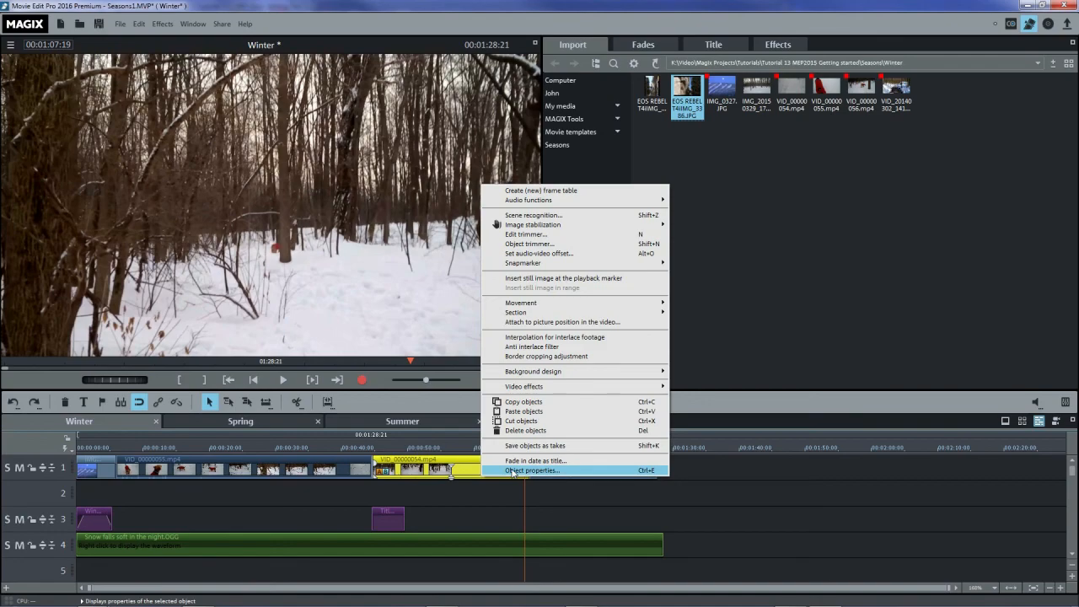
{"action": "left_click", "coordinate": [513, 470]}
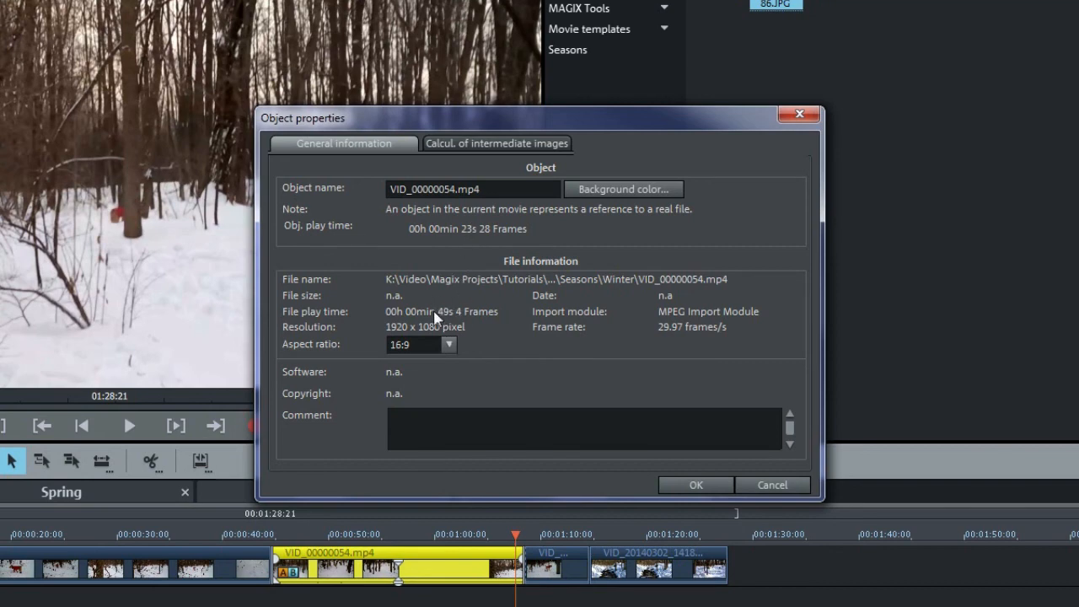
{"action": "left_click", "coordinate": [679, 484]}
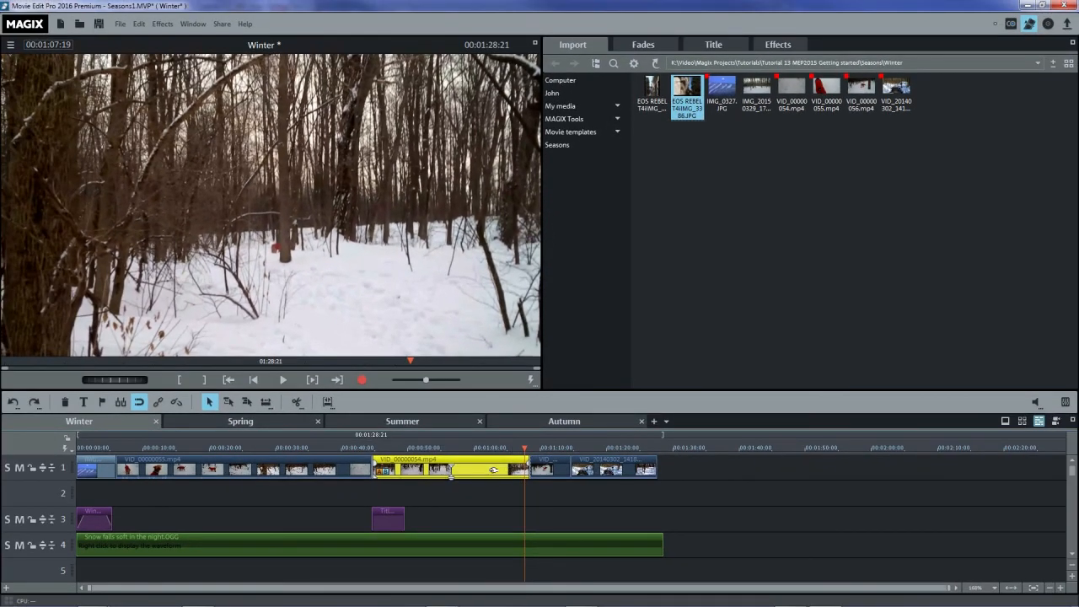
Step: Move VID_00000054.mp4 down to track 2, try extending its end and its start, and return it to its original place on track 1
{"action": "left_click_drag", "start_coordinate": [451, 469], "coordinate": [451, 498]}
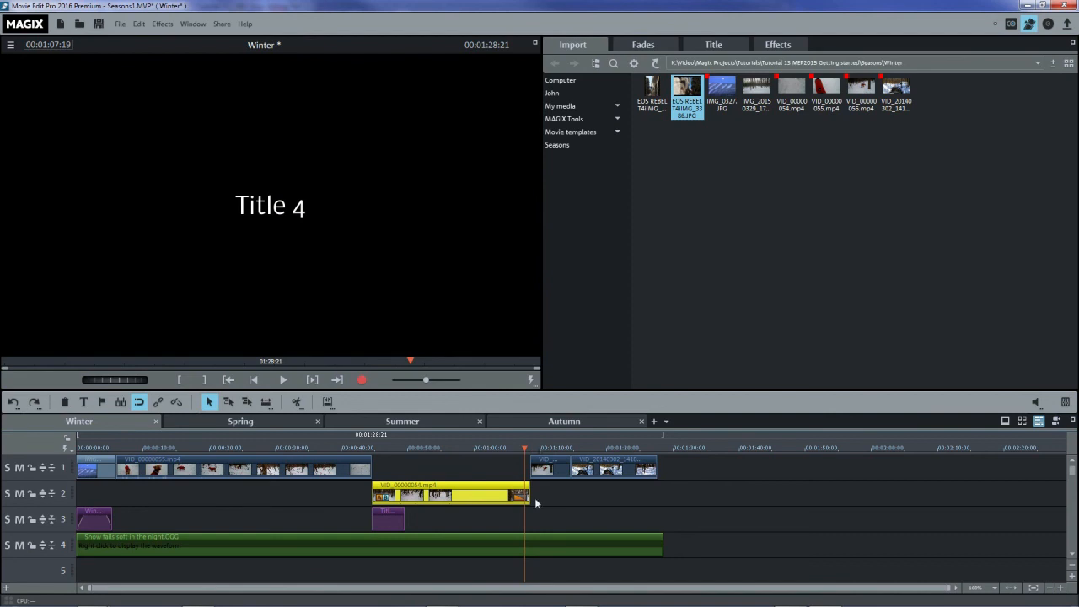
{"action": "left_click_drag", "start_coordinate": [528, 498], "coordinate": [614, 498]}
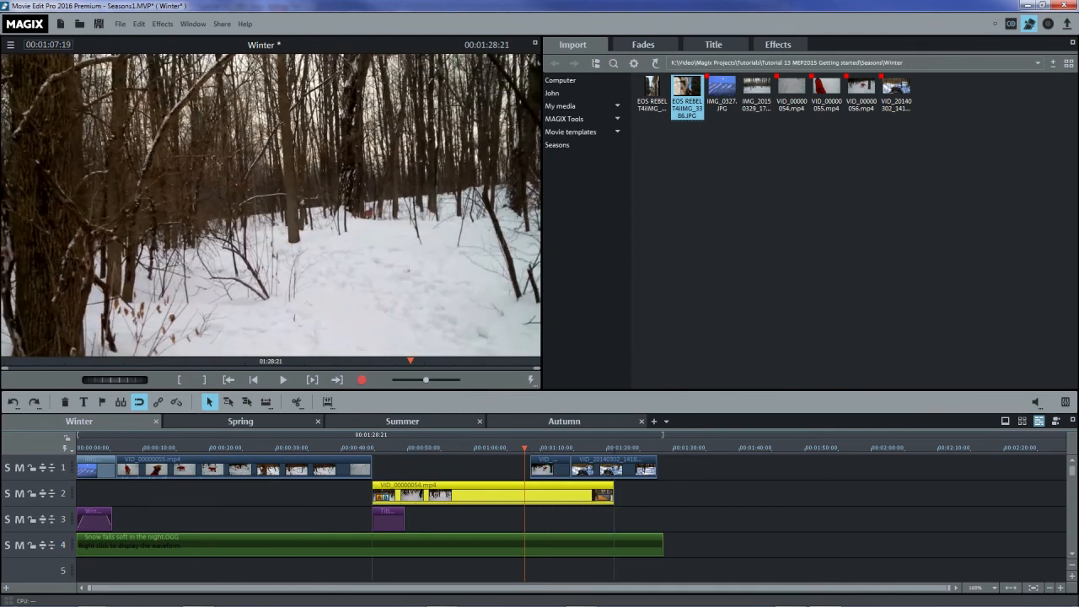
{"action": "left_click_drag", "start_coordinate": [614, 496], "coordinate": [552, 496]}
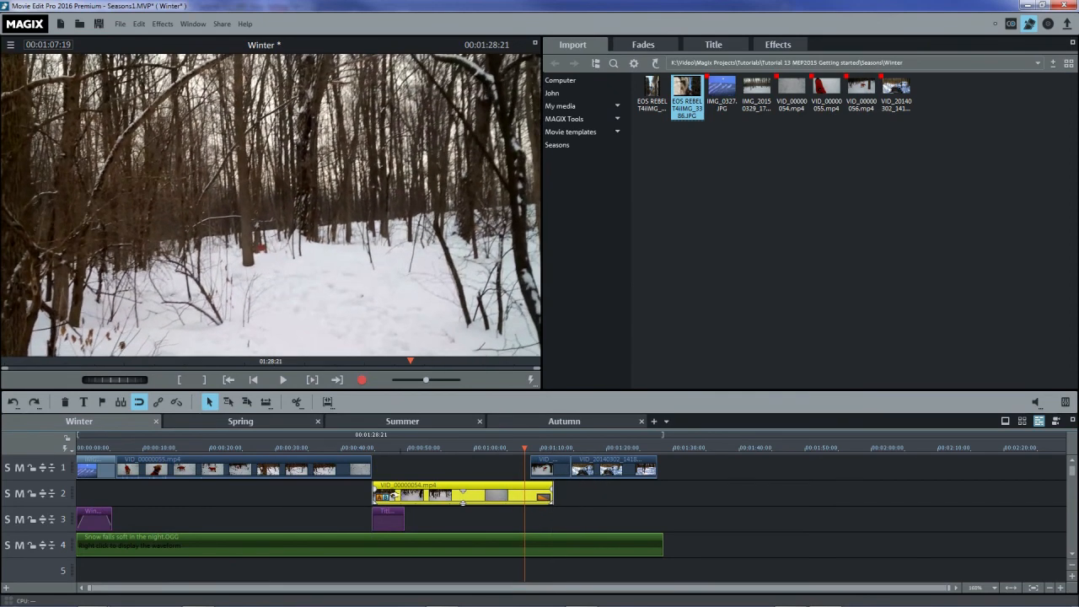
{"action": "mouse_move", "coordinate": [368, 498]}
{"action": "left_mouse_down"}
{"action": "mouse_move", "coordinate": [328, 499]}
{"action": "mouse_move", "coordinate": [383, 498]}
{"action": "mouse_move", "coordinate": [371, 499]}
{"action": "left_mouse_up"}
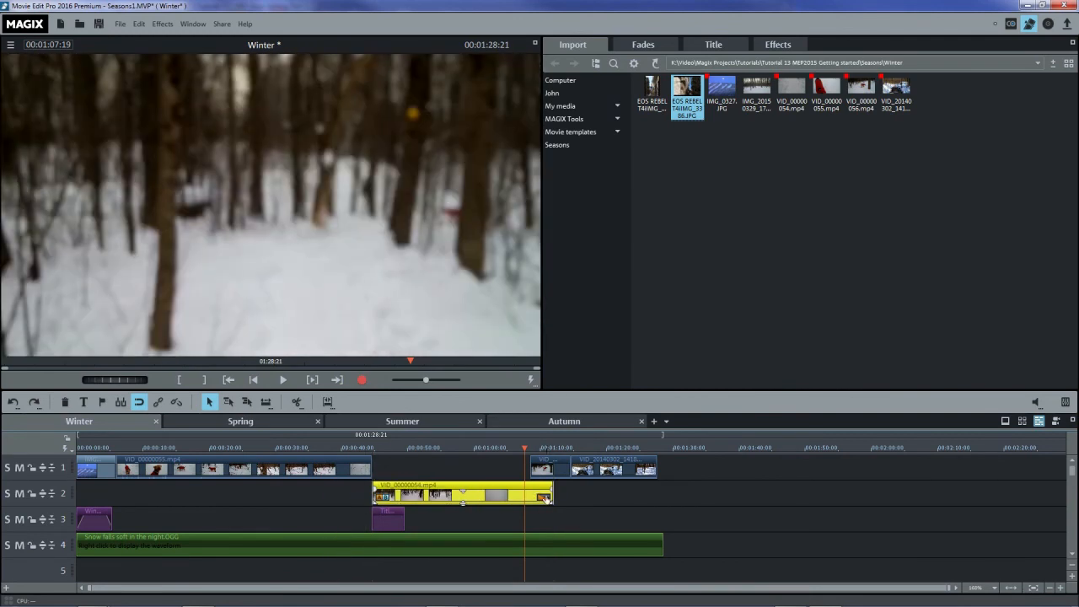
{"action": "left_click_drag", "start_coordinate": [553, 496], "coordinate": [475, 473]}
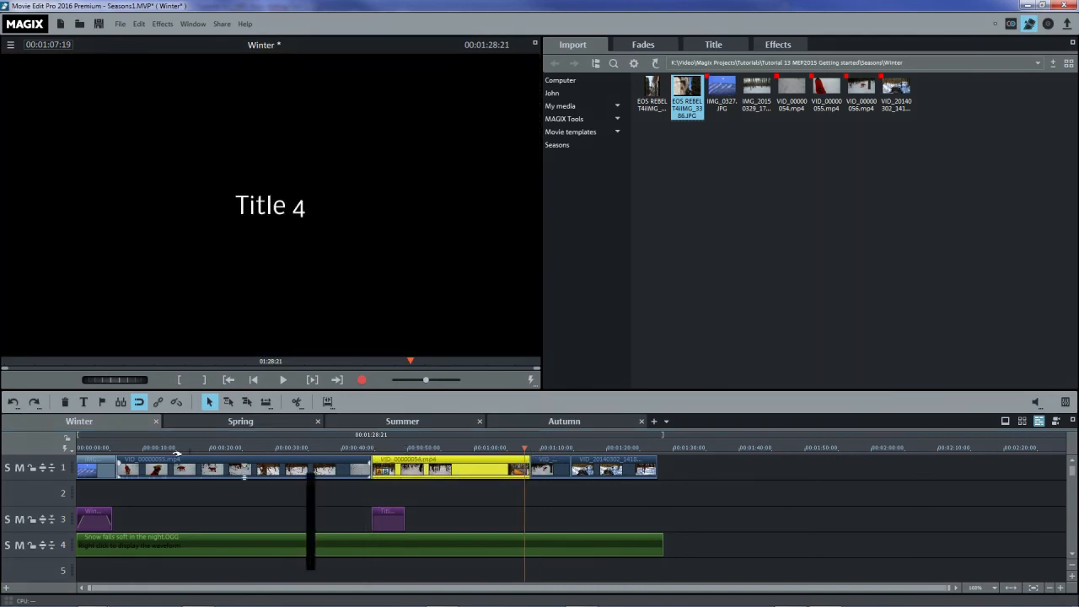
Step: Examine the general information and the metadata in the object properties of the photo IMG_0327.JPG
{"action": "left_click", "coordinate": [96, 449]}
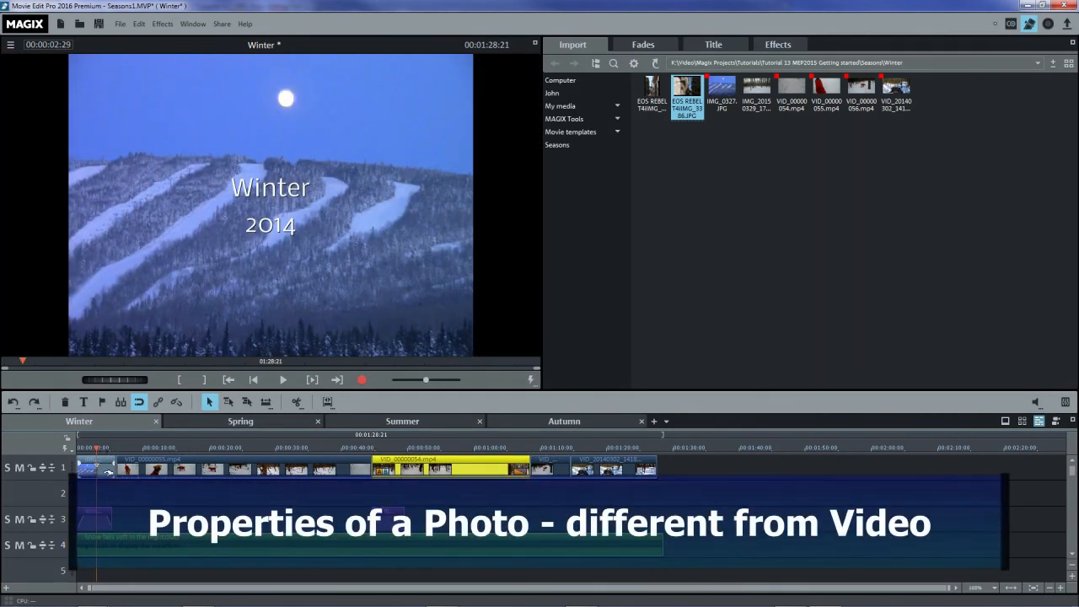
{"action": "left_click", "coordinate": [107, 469]}
{"action": "right_click", "coordinate": [104, 477]}
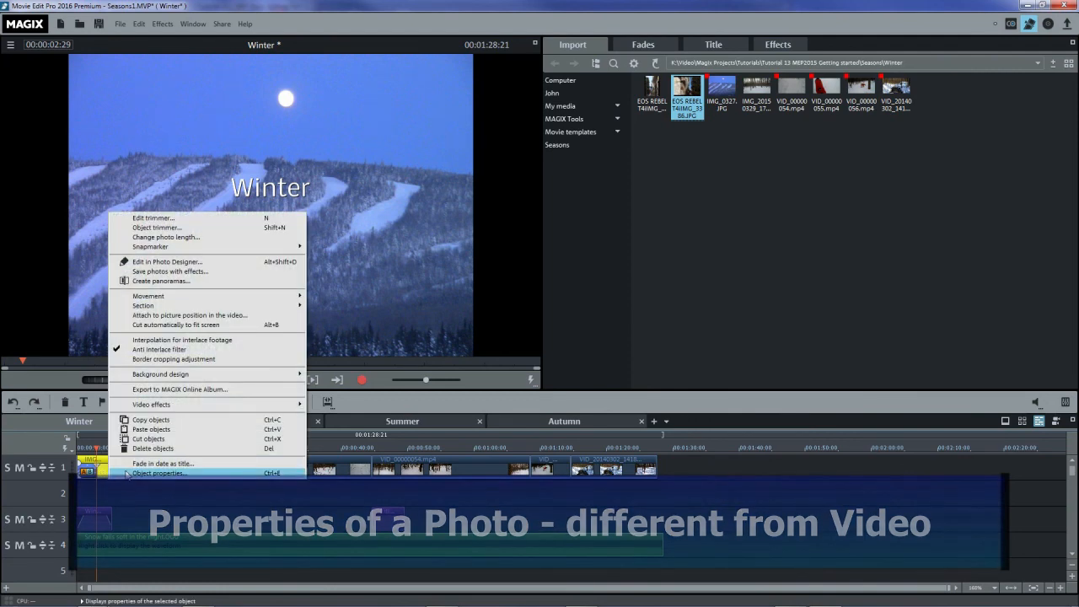
{"action": "left_click", "coordinate": [126, 474]}
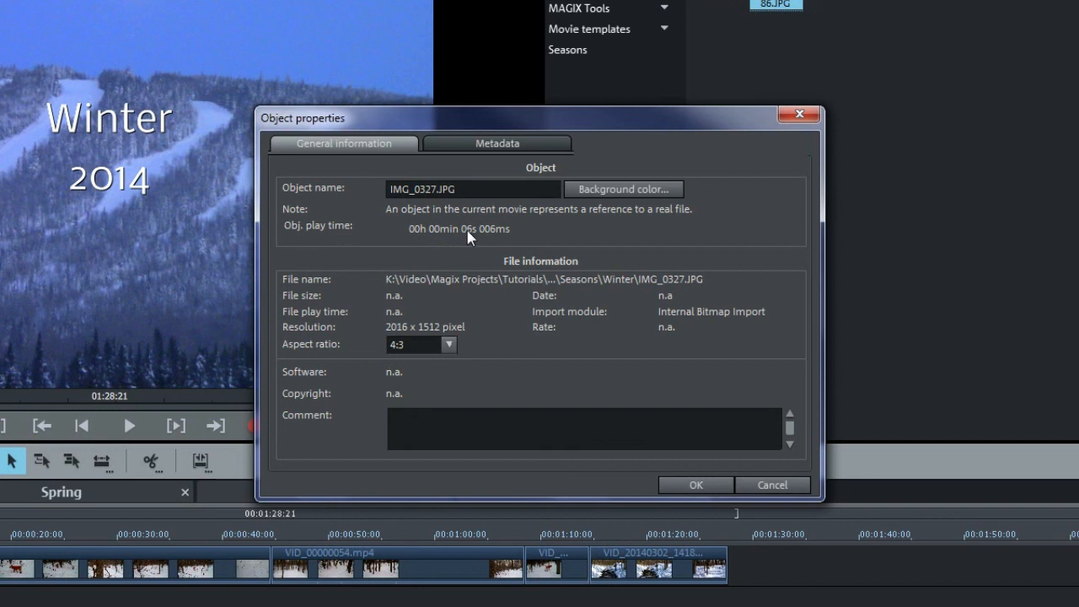
{"action": "left_click", "coordinate": [485, 150]}
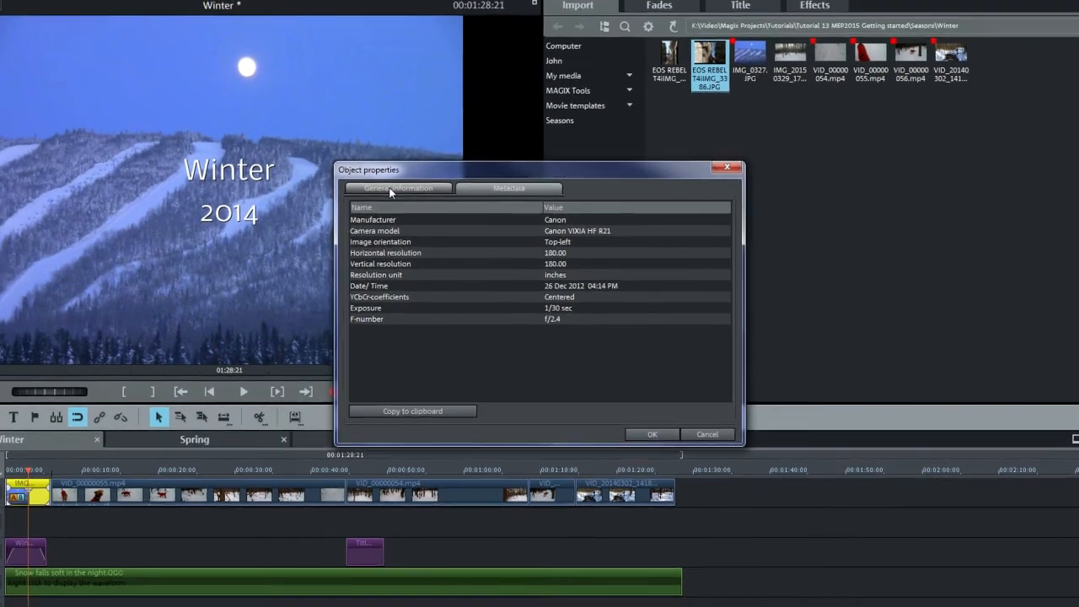
{"action": "left_click", "coordinate": [331, 142]}
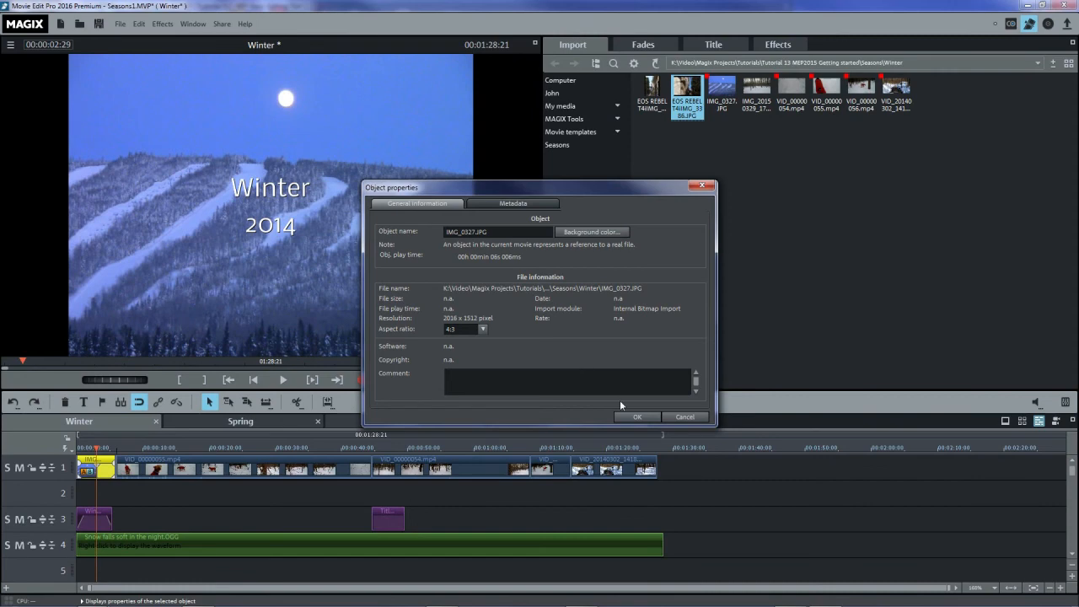
{"action": "left_click", "coordinate": [630, 419]}
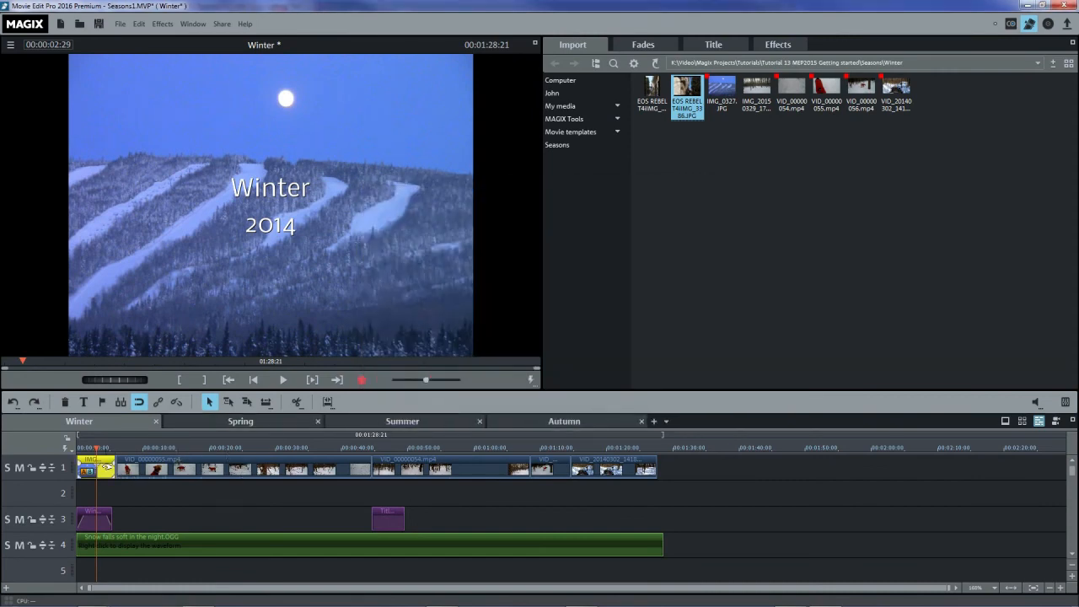
Step: Try a photo length of 7 seconds for IMG_0327.JPG, and undo the change
{"action": "right_click", "coordinate": [107, 470]}
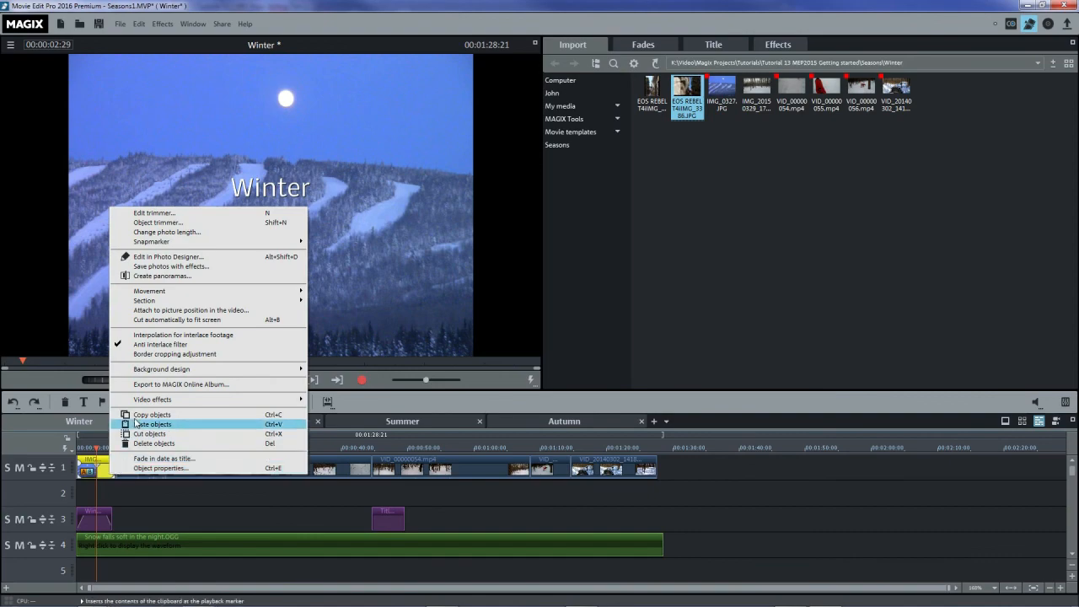
{"action": "left_click", "coordinate": [183, 232]}
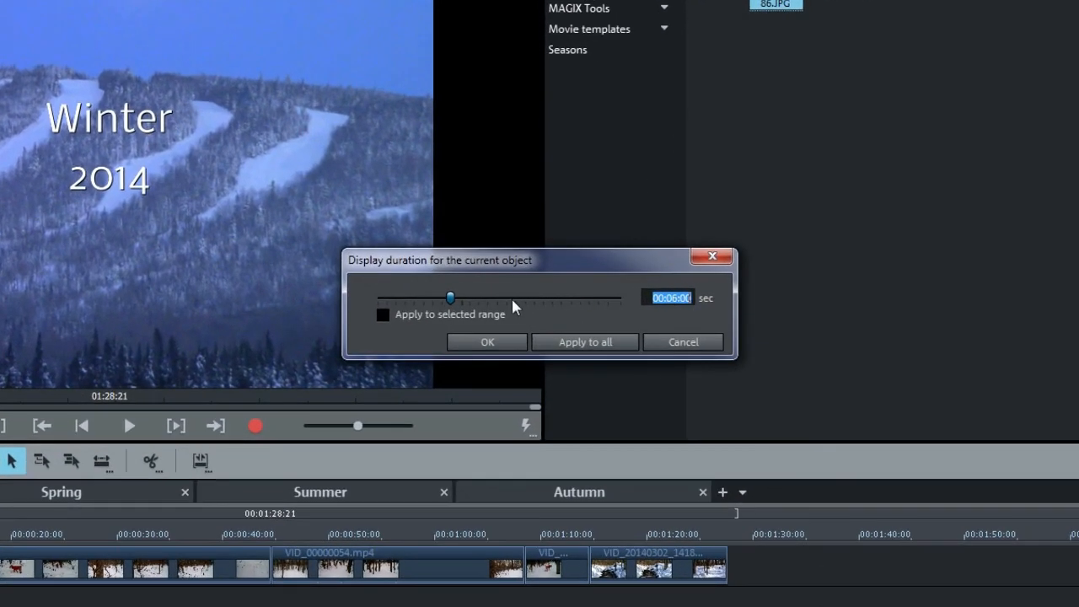
{"action": "left_click", "coordinate": [521, 300]}
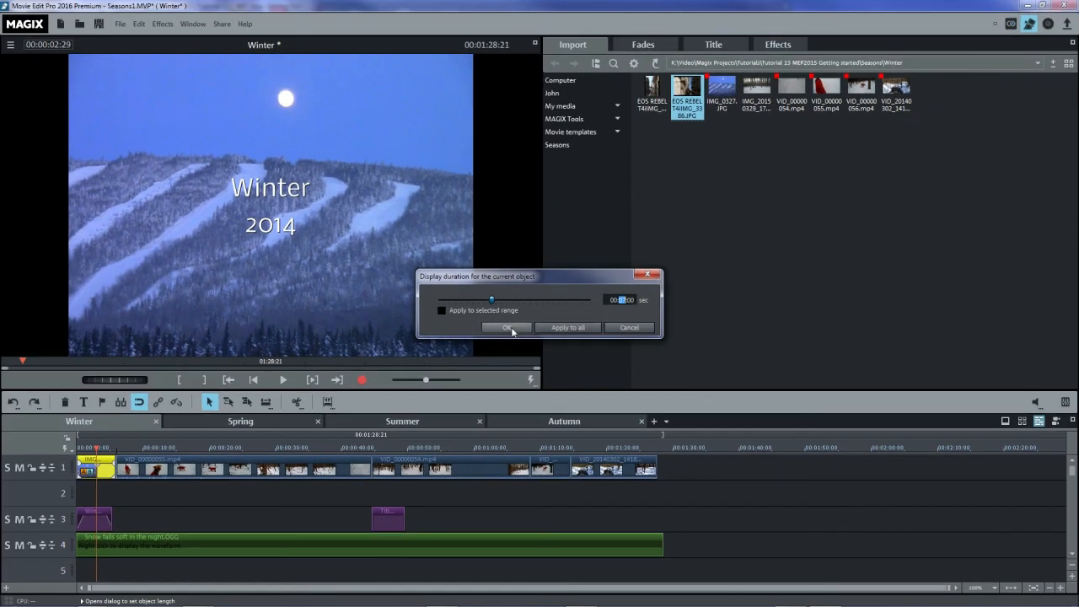
{"action": "left_click", "coordinate": [510, 328]}
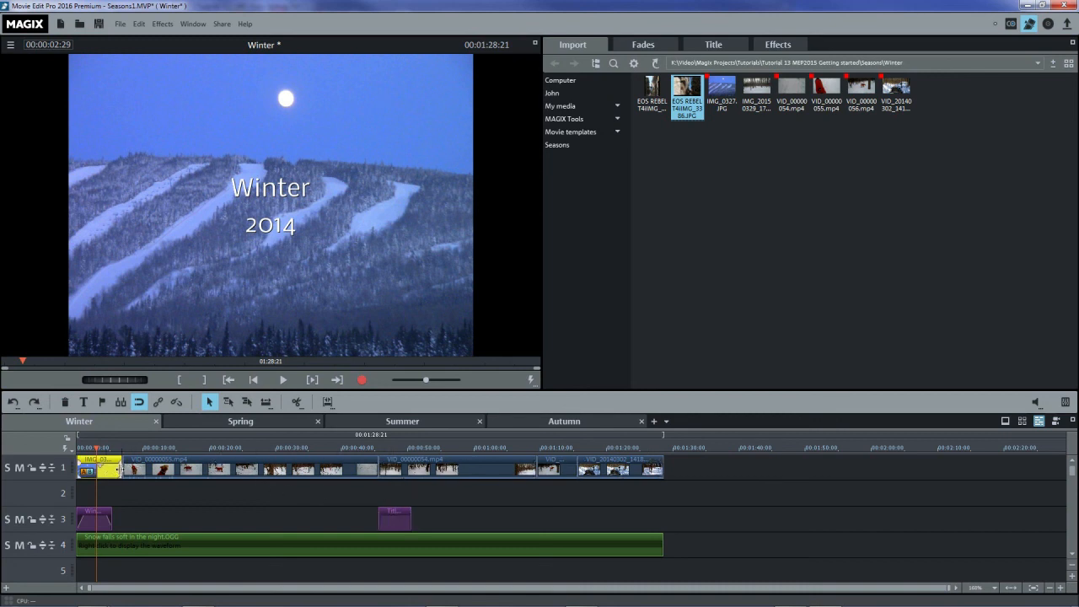
{"action": "left_click", "coordinate": [12, 402]}
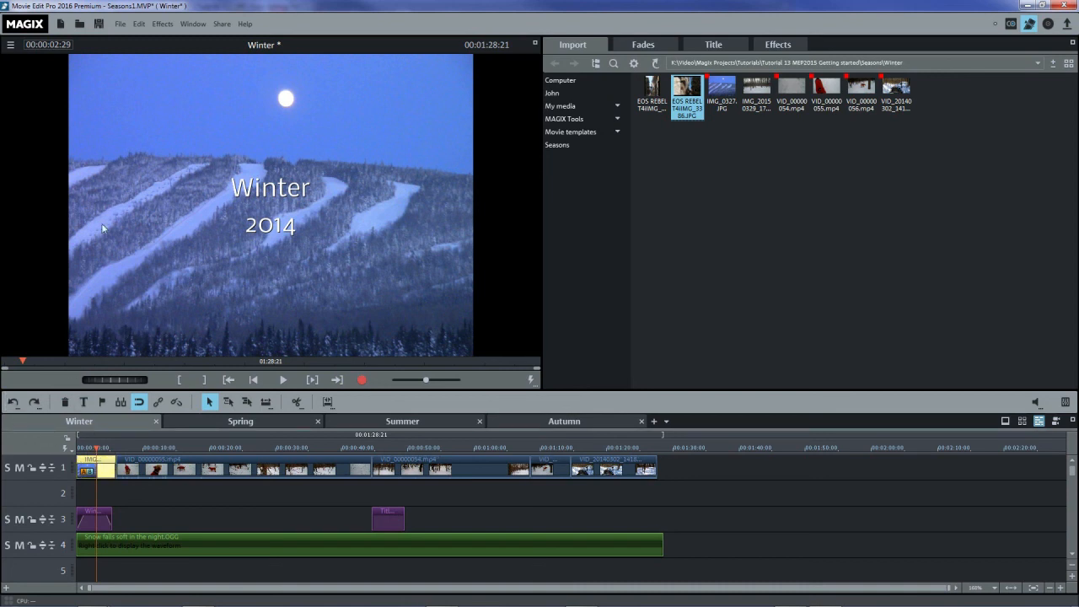
Step: Save the Seasons project
{"action": "left_click", "coordinate": [99, 23]}
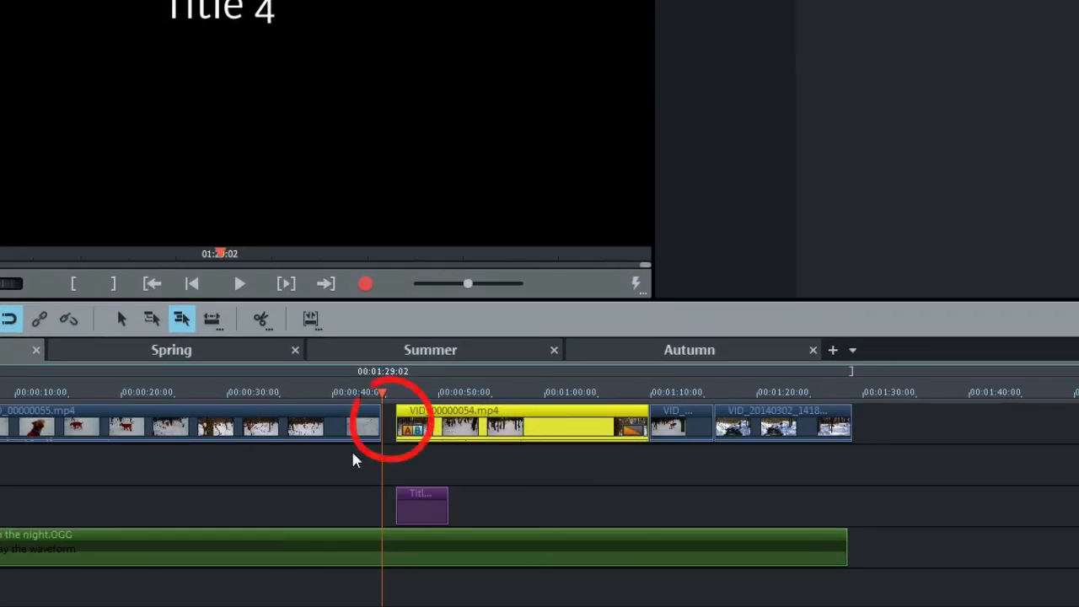
Step: Deselect VID_00000054.mp4 and inspect the transition from the gap into that clip by repositioning the playback marker
{"action": "left_click", "coordinate": [310, 465]}
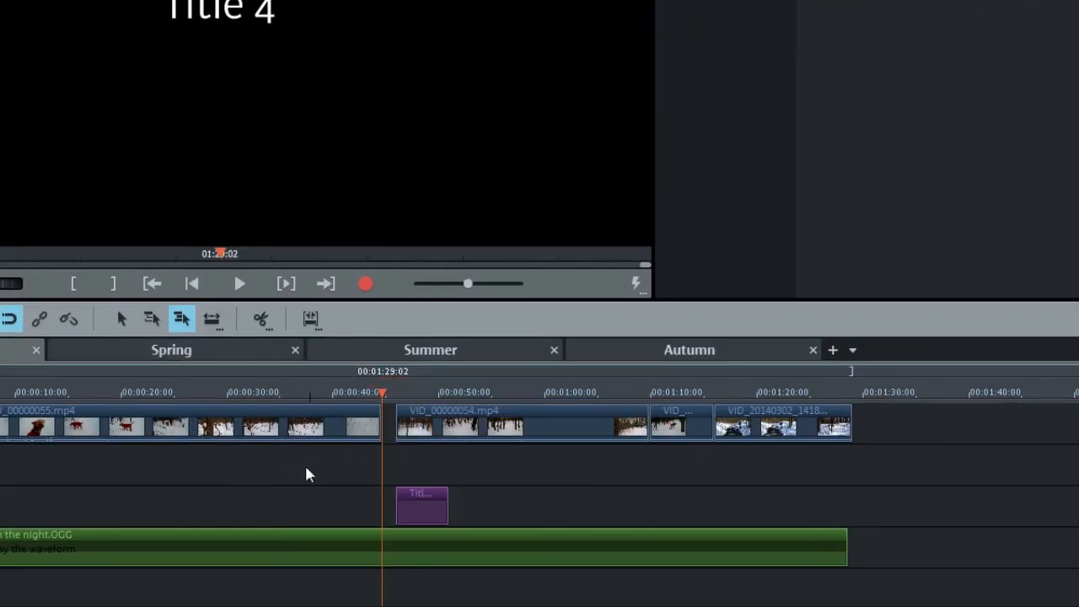
{"action": "left_click", "coordinate": [413, 393]}
{"action": "left_click", "coordinate": [389, 393]}
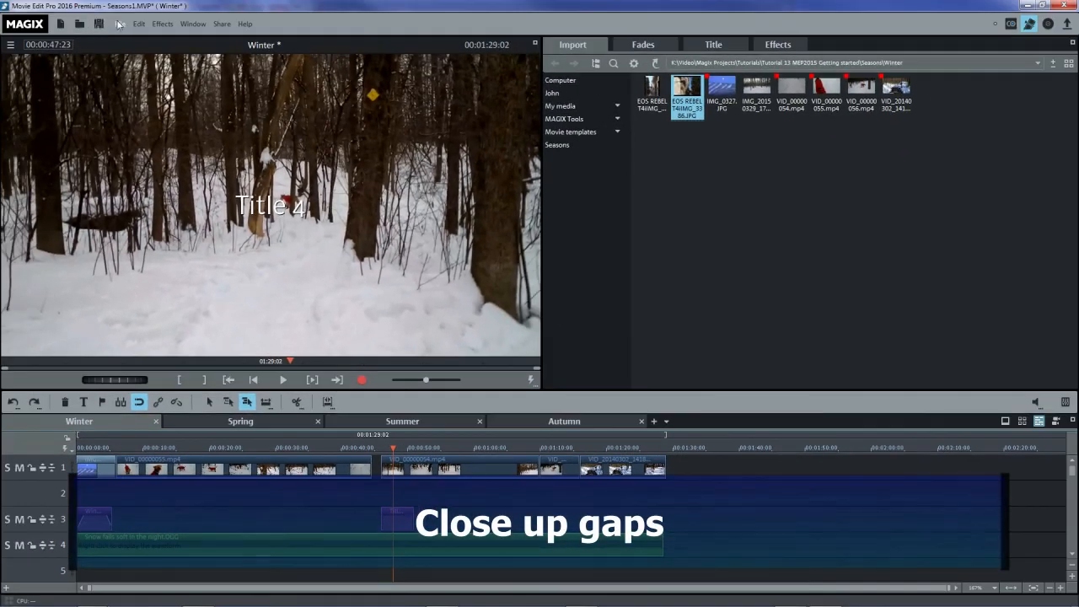
Step: Start exporting the Winter movie as a Windows Media file, and jump to the empty section instead of continuing the export
{"action": "left_click", "coordinate": [120, 24]}
{"action": "mouse_move", "coordinate": [156, 110]}
{"action": "left_click", "coordinate": [327, 182]}
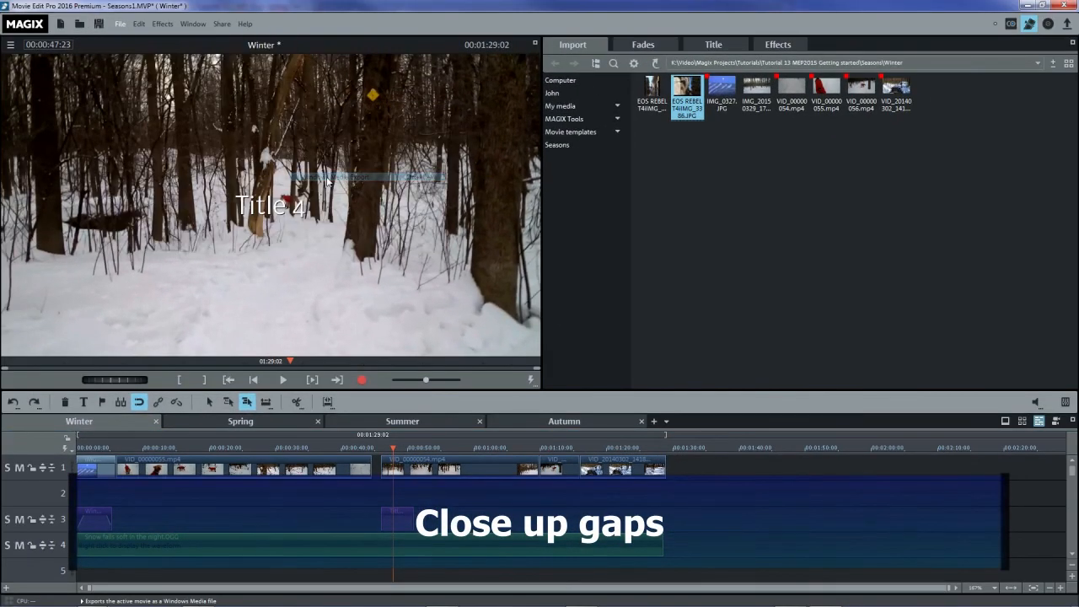
{"action": "left_click", "coordinate": [584, 454]}
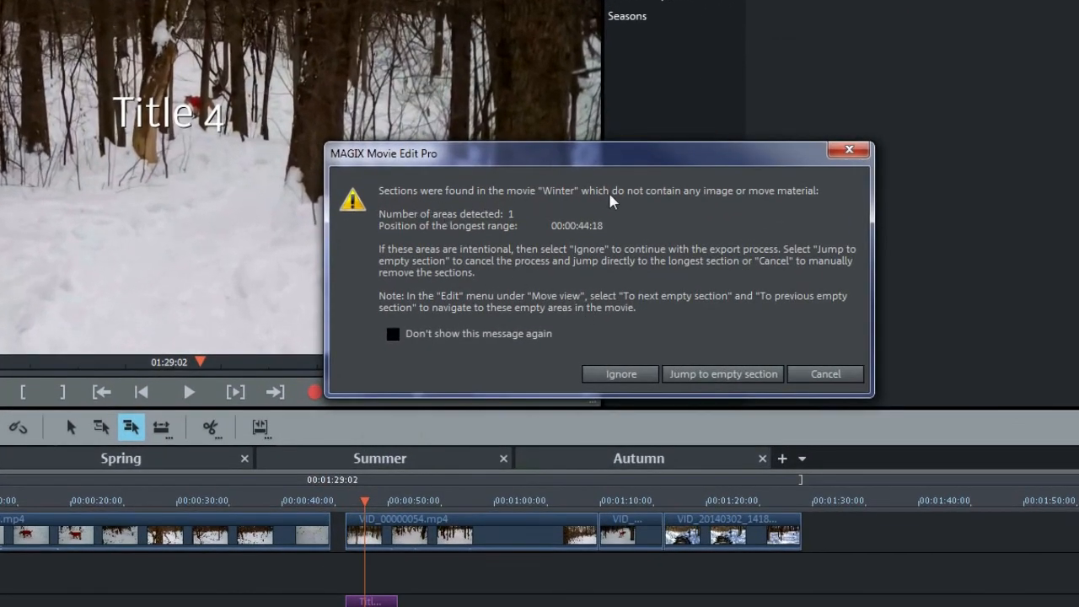
{"action": "left_click", "coordinate": [681, 377]}
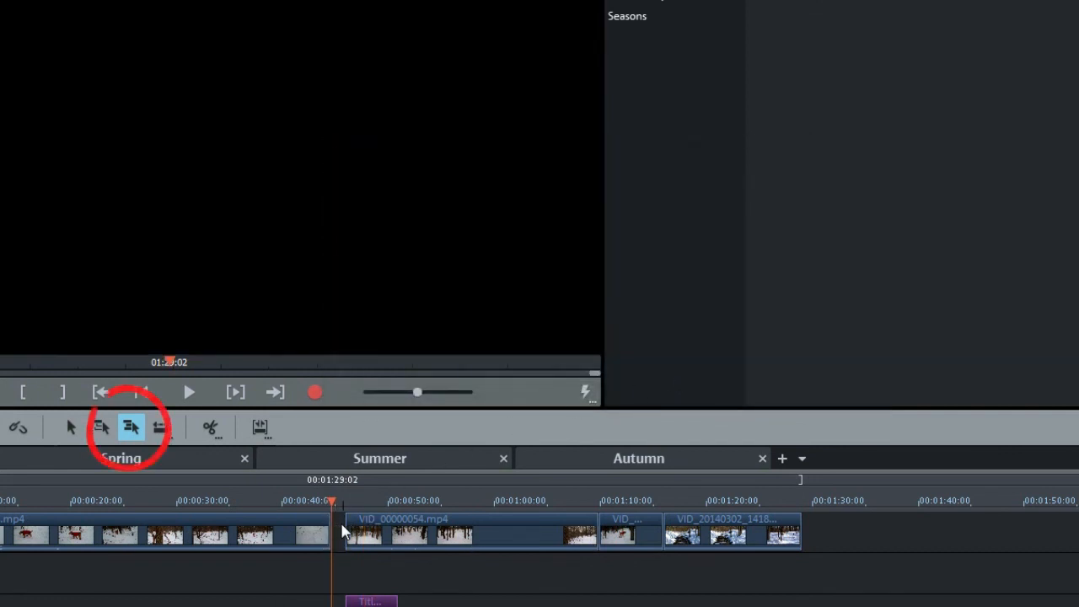
Step: Close the gap by moving VID_00000054.mp4 and all following objects up against the end of VID_00000055.mp4
{"action": "left_click_drag", "start_coordinate": [499, 540], "coordinate": [487, 538]}
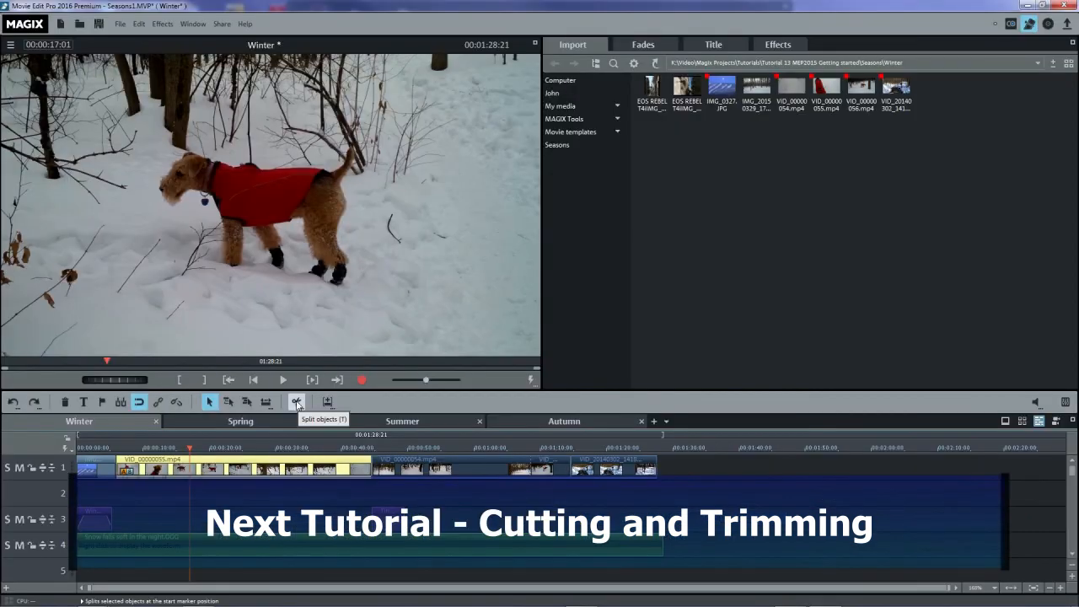
Step: Show the splitting and trimming options for the selected clip VID_00000055.mp4
{"action": "left_click", "coordinate": [297, 403]}
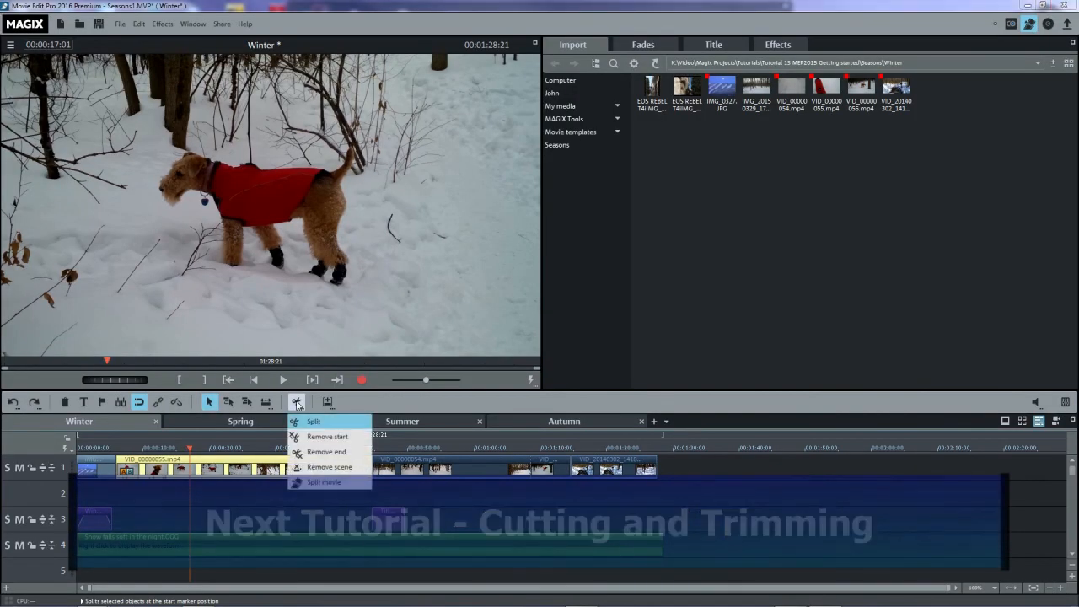